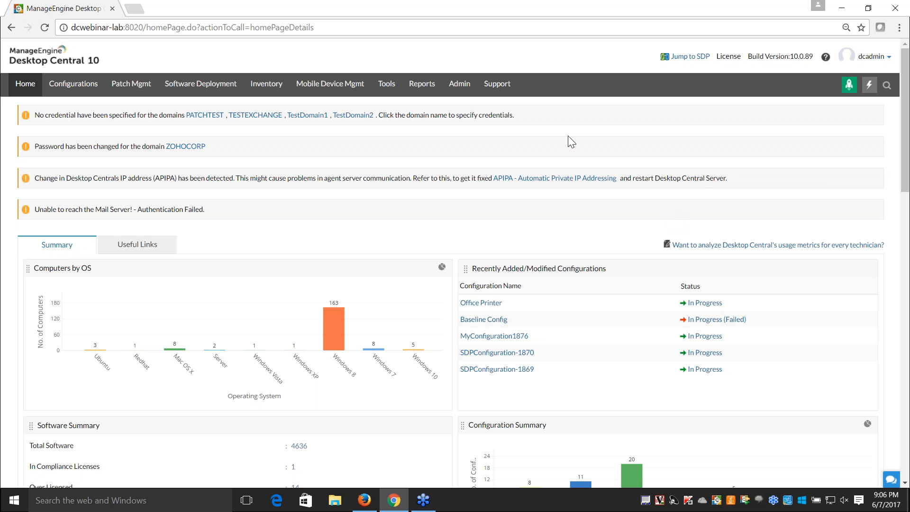
Open the computers list in Scope of Management and bring up the page for adding computers
left_click(459, 88)
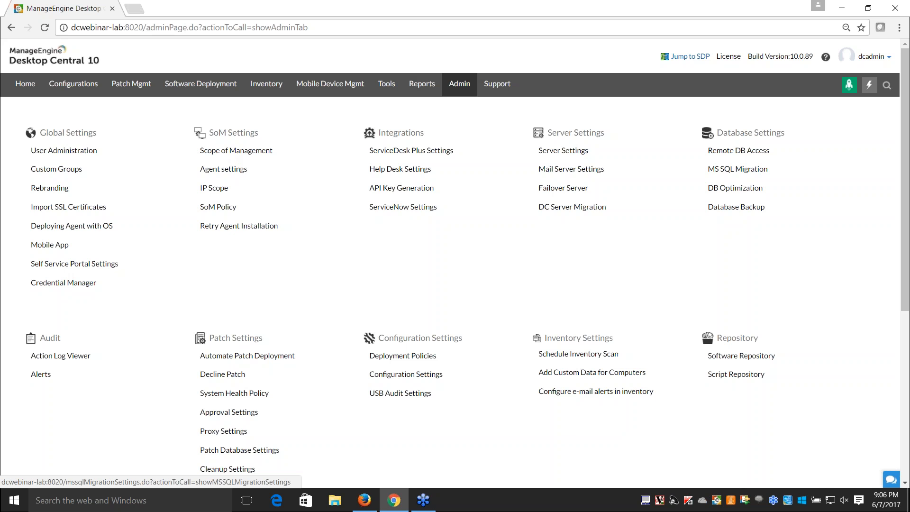
left_click(869, 90)
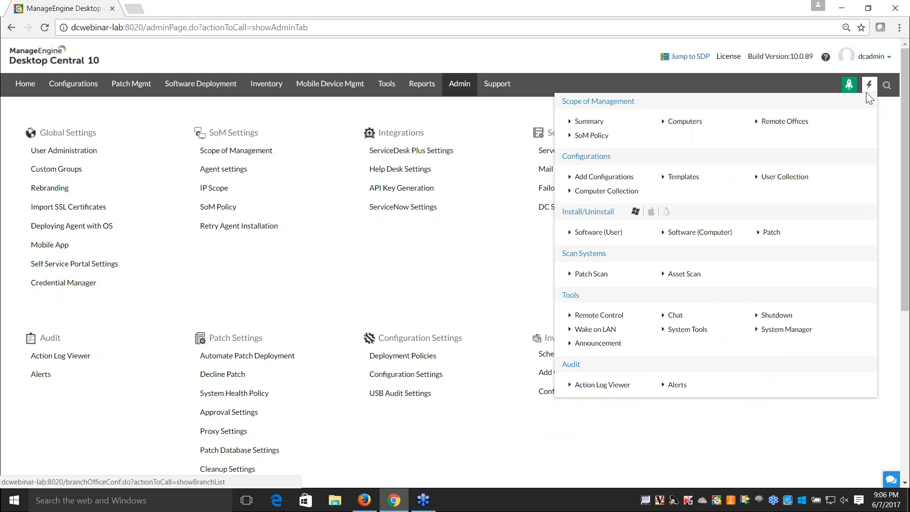
left_click(681, 123)
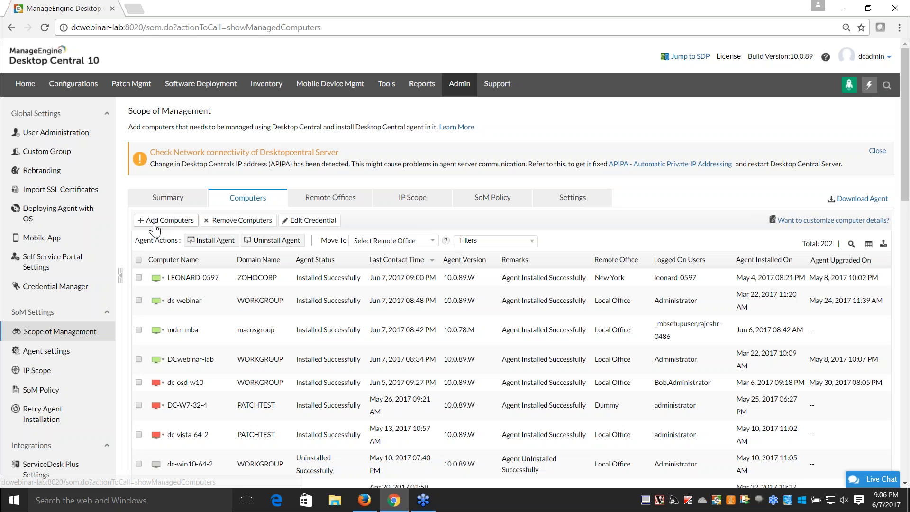
left_click(149, 220)
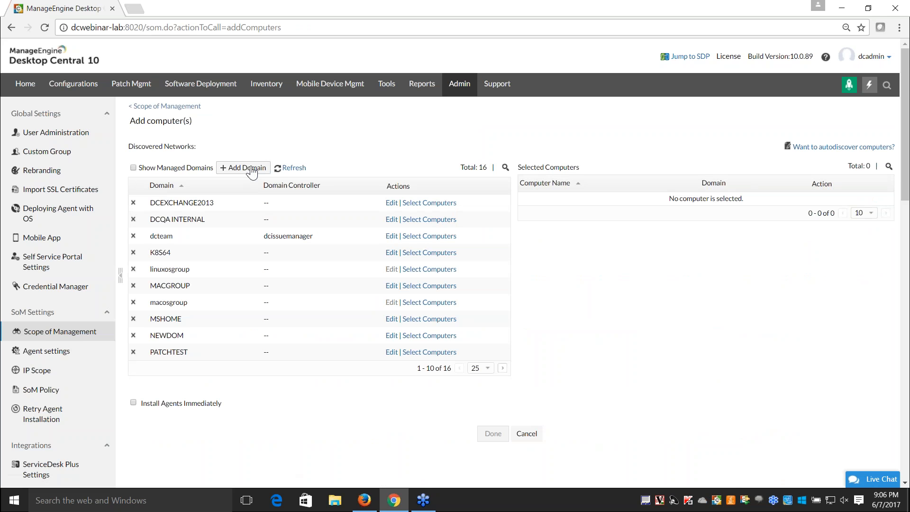
Compare the Active Directory and Workgroup fields in the Add Domain form, and close it without adding a domain
left_click(250, 169)
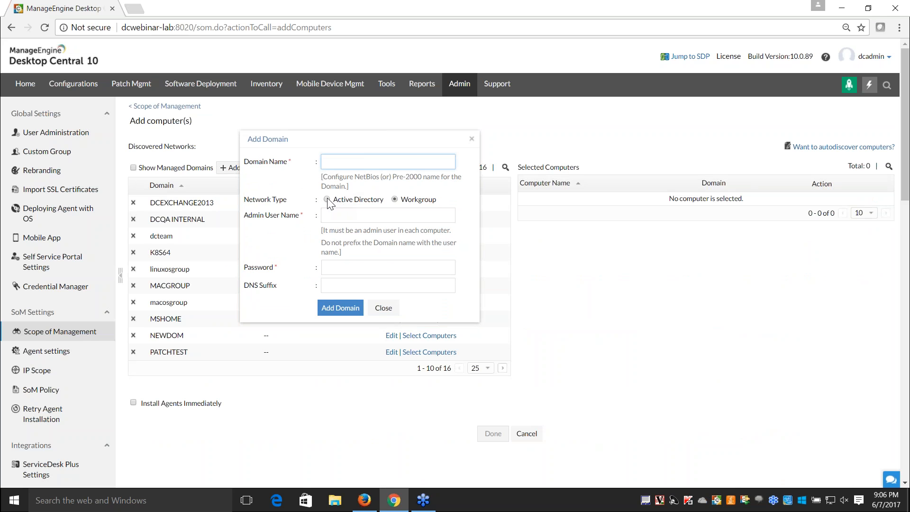
left_click(328, 199)
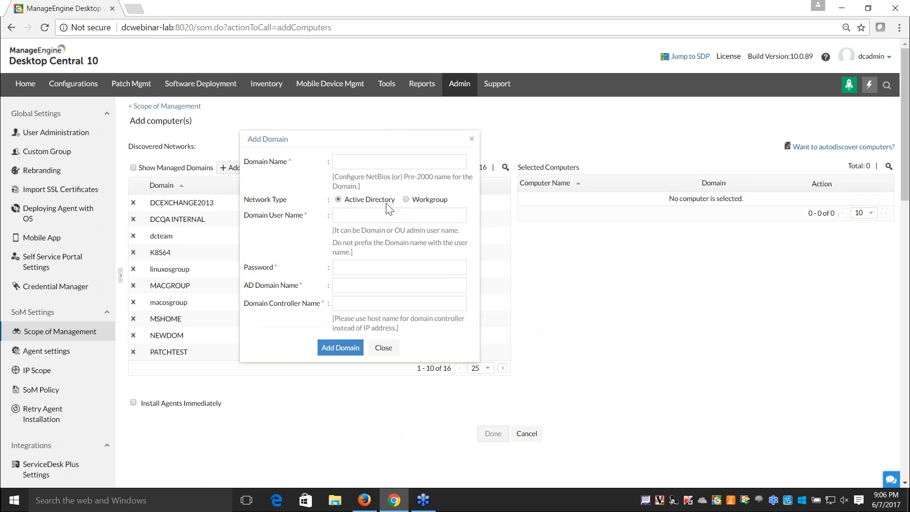
left_click(407, 200)
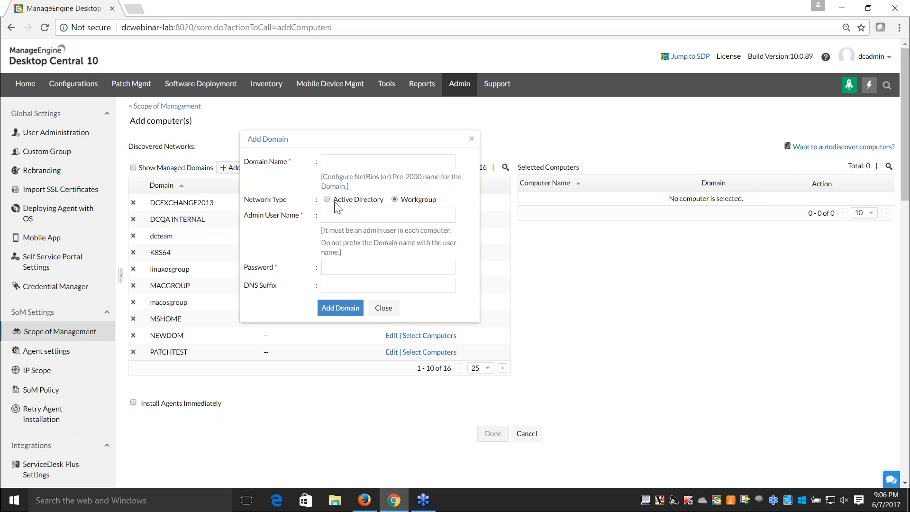
left_click(472, 139)
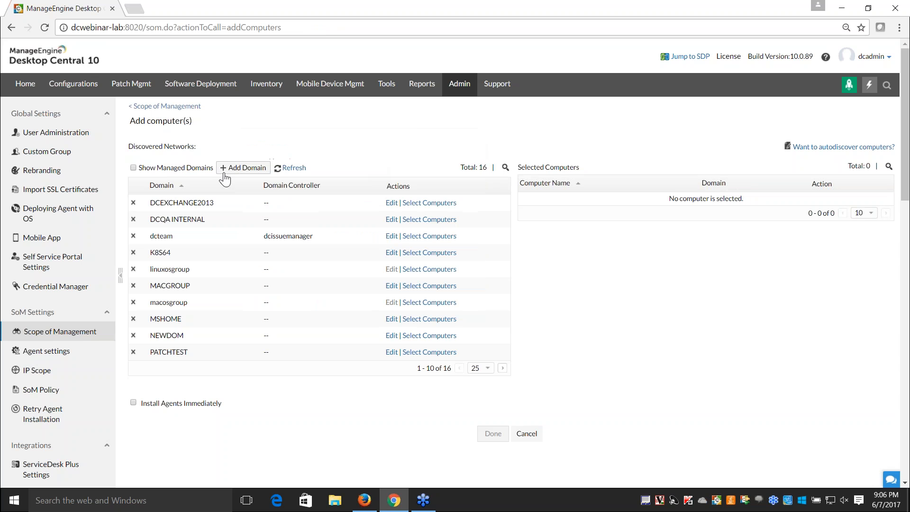
Show the managed domains, review the ZOHOCORP domain's credential details, and close them without changes
left_click(132, 168)
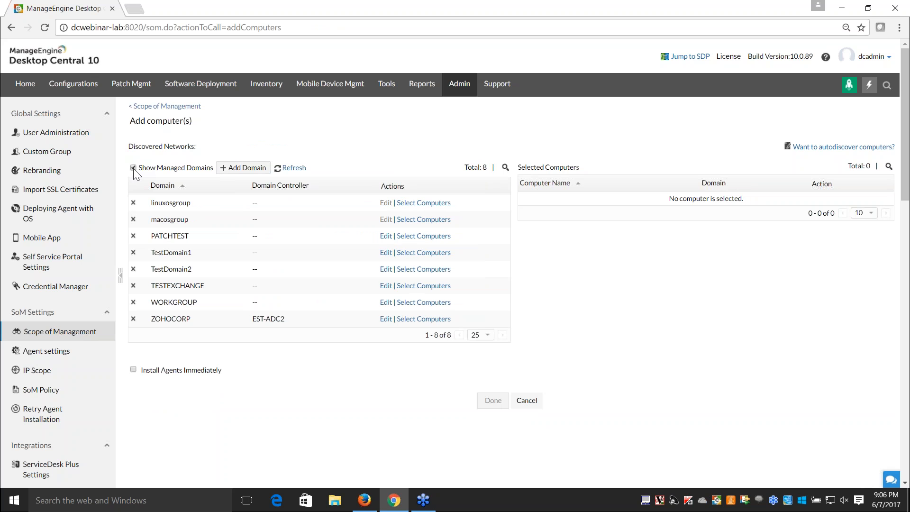
left_click(386, 320)
left_click_drag(433, 90, 263, 91)
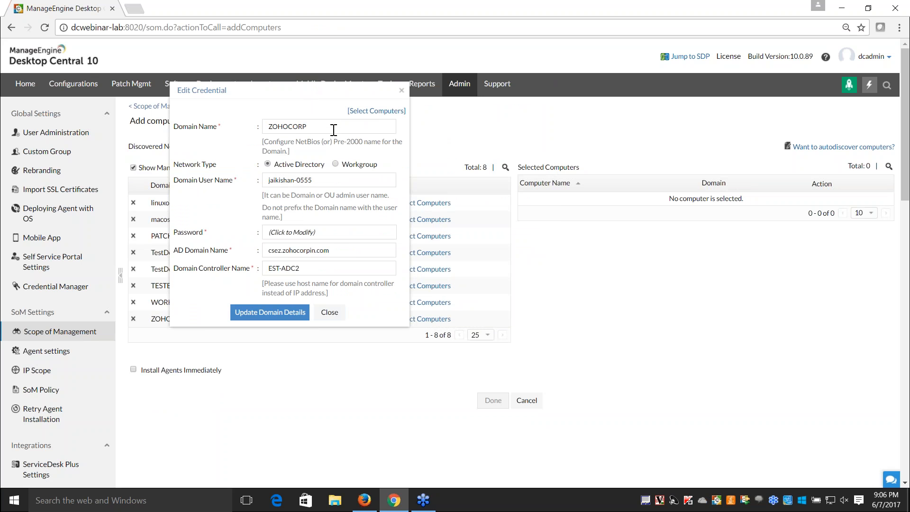
left_click(325, 126)
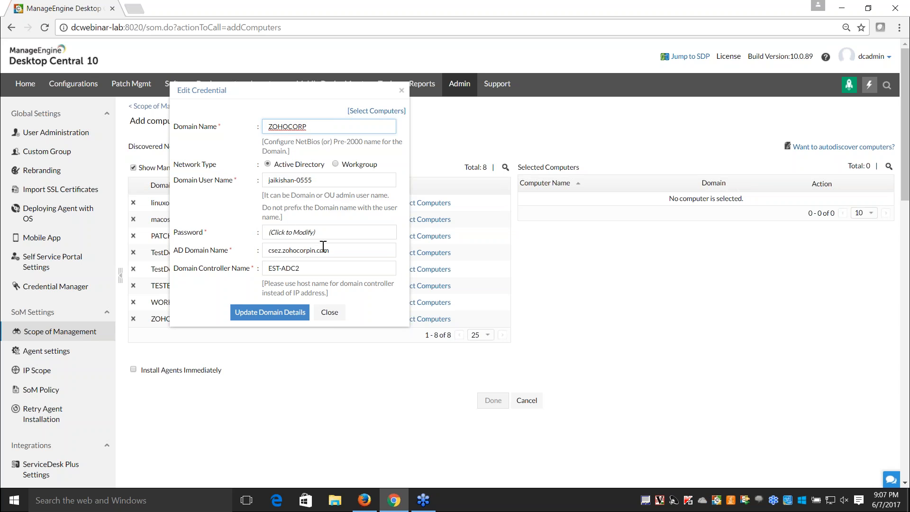
triple_click(325, 180)
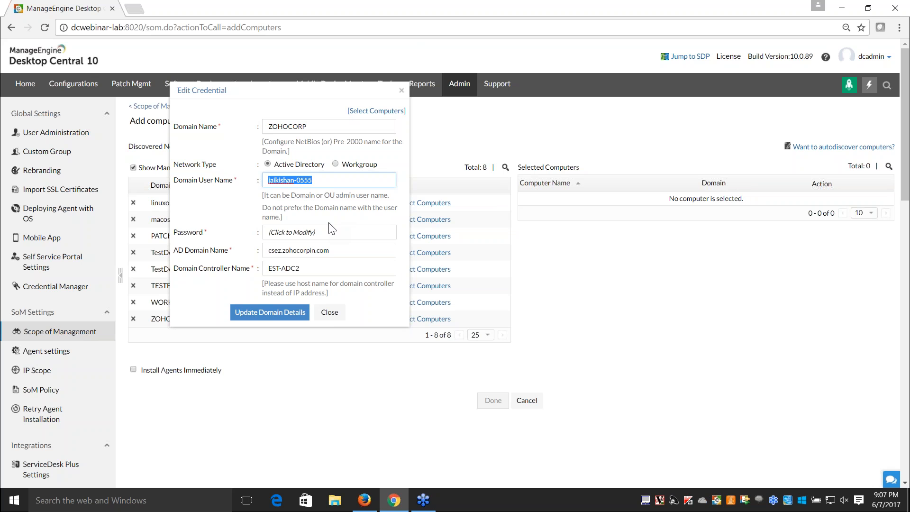
left_click(332, 313)
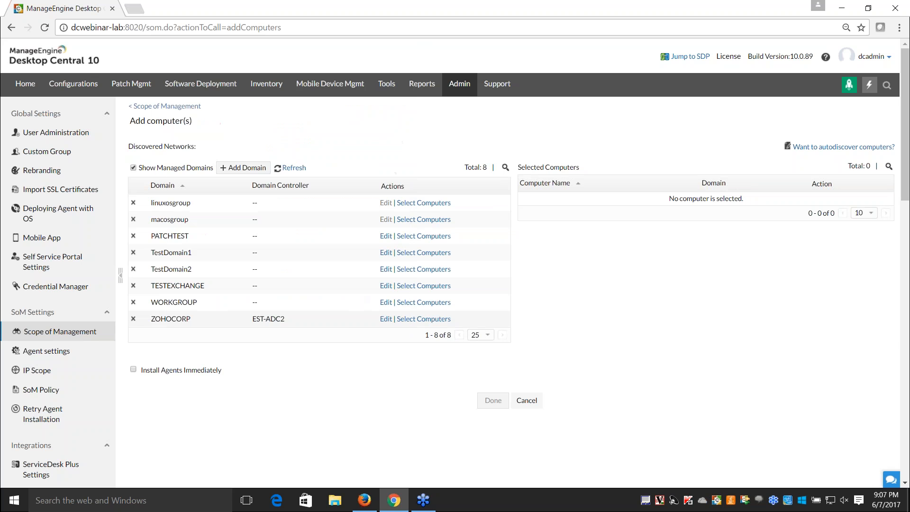
View the computer selection for the ZOHOCORP domain in tree and list form, and cancel adding computers
left_click(429, 320)
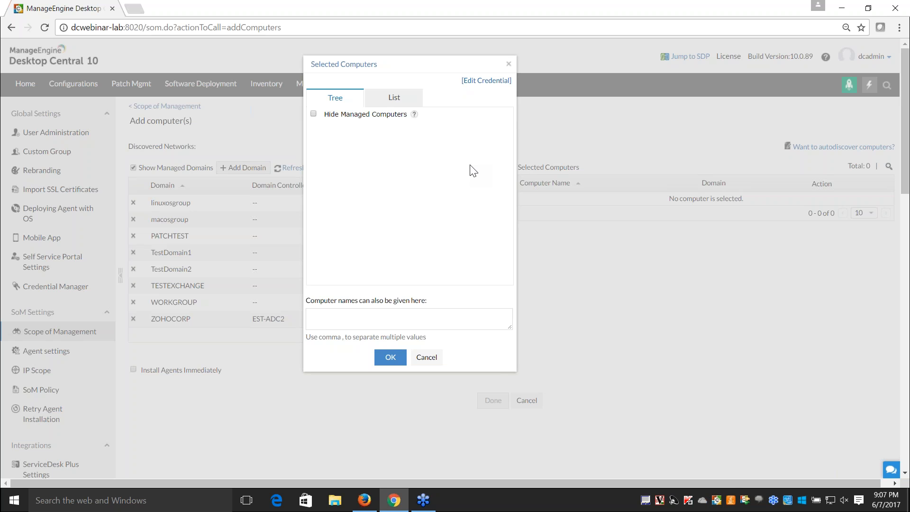
left_click(393, 101)
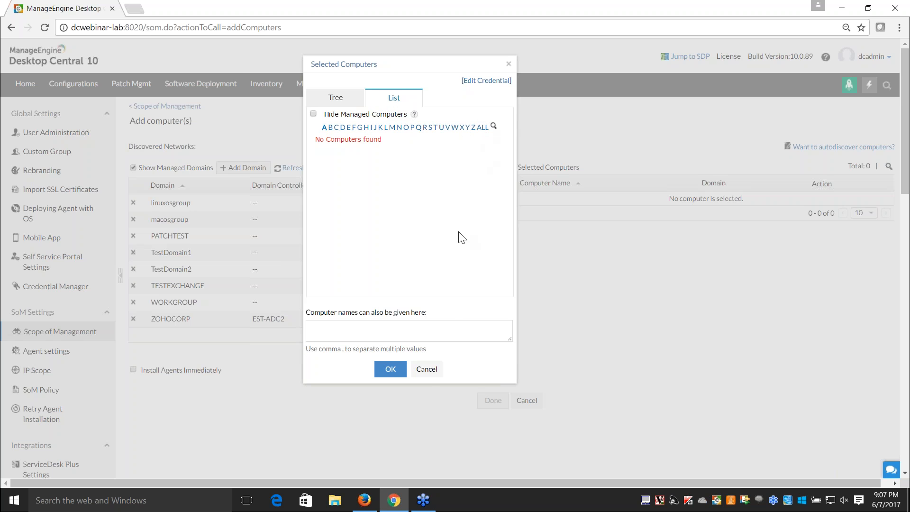
left_click(427, 370)
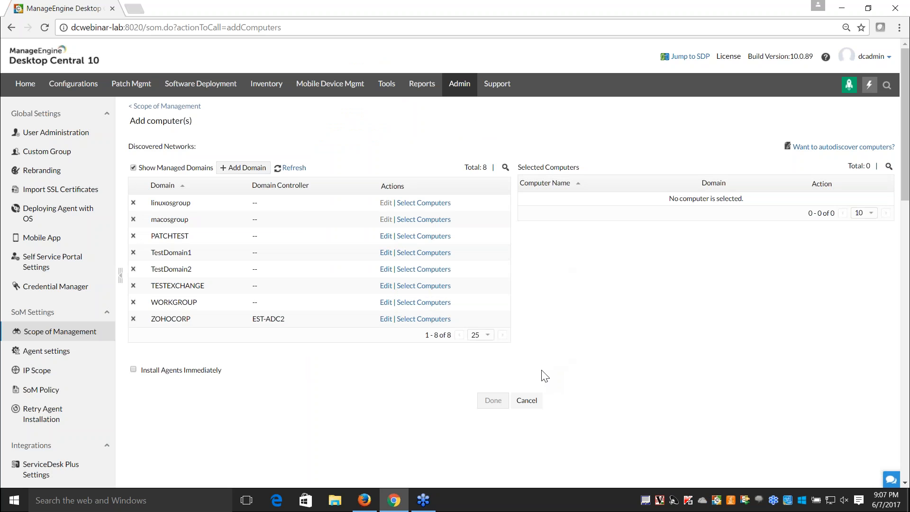
left_click(530, 404)
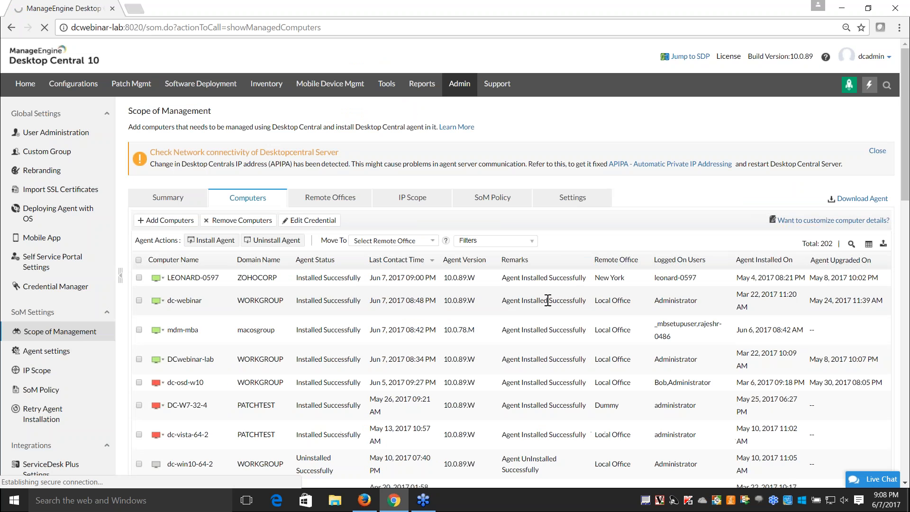
Look through the managed computers list and clear the selection of all computers
scroll(548, 300, "down", 1)
scroll(548, 301, "down", 2)
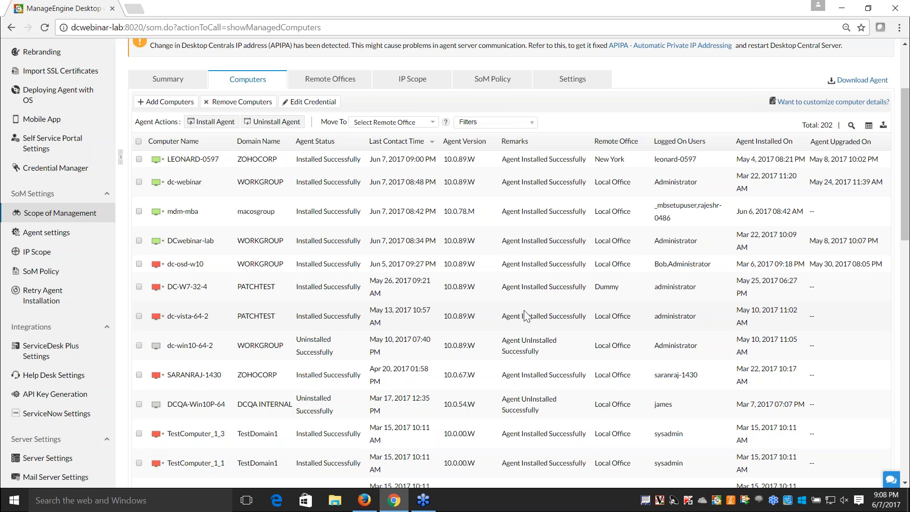
scroll(524, 310, "up", 1)
scroll(524, 310, "up", 1)
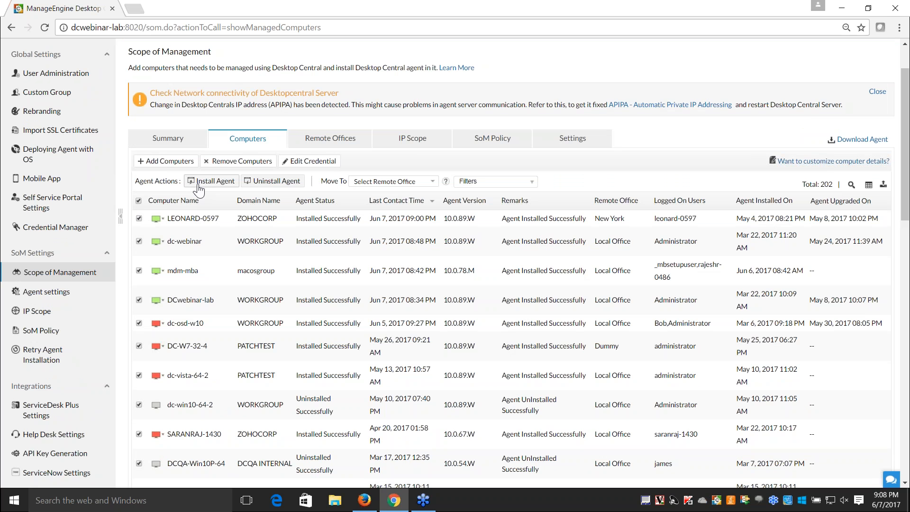
left_click(139, 201)
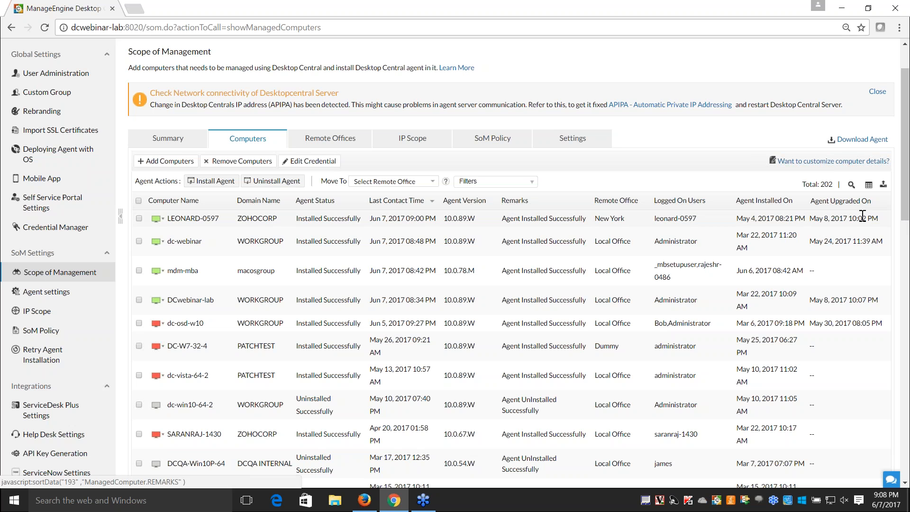
Move the Remarks column below Agent Upgraded On in the computers list's column order and save the layout
left_click(869, 184)
left_click_drag(844, 230, 843, 244)
left_click(803, 253)
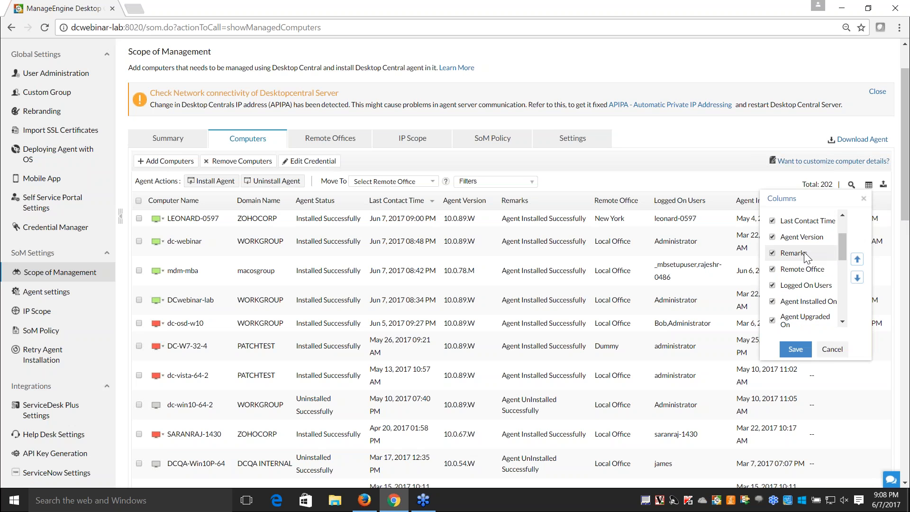
left_click(857, 278)
left_click(858, 278)
left_click(857, 278)
left_click(857, 279)
left_click_drag(846, 246, 845, 258)
left_click(796, 350)
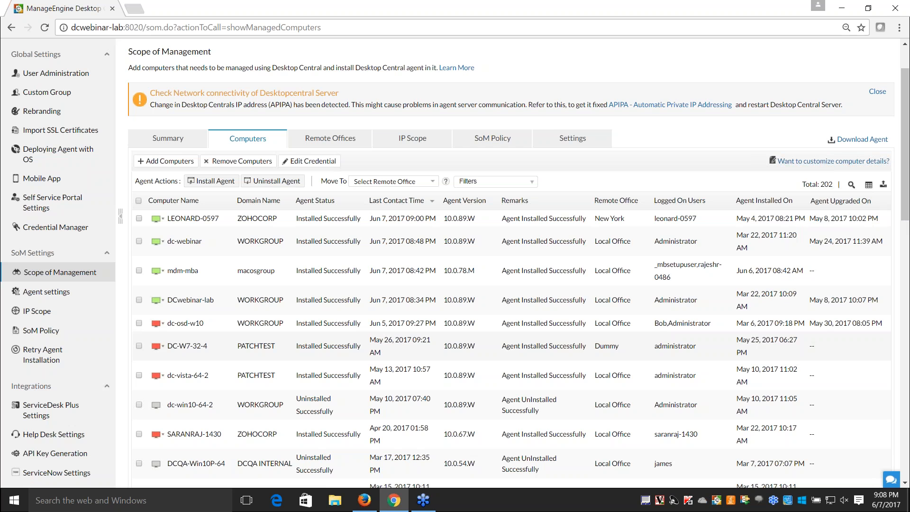
Set the managed computers list to show 300 entries per page
scroll(836, 256, "down", 1)
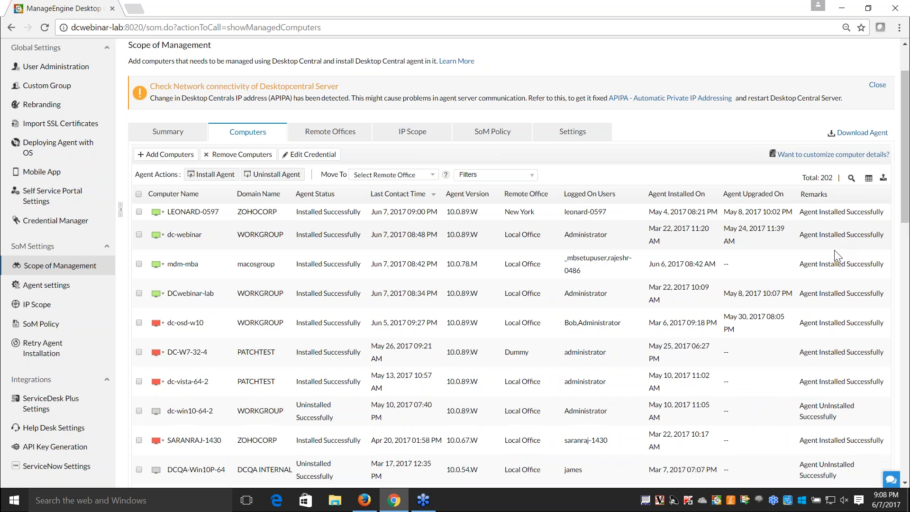
scroll(837, 255, "down", 10)
left_click(858, 283)
left_click(860, 345)
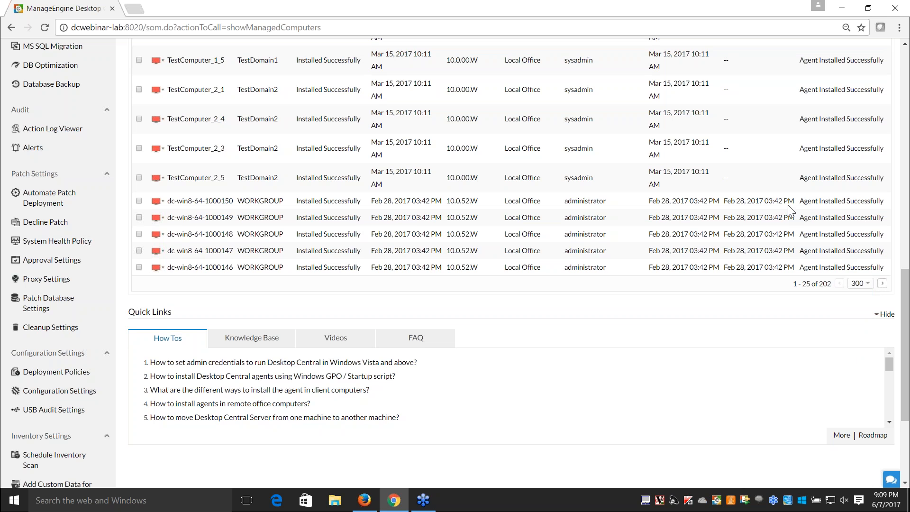
Examine the expanded managed computers list, including each computer's agent status and remarks
scroll(882, 285, "down", 1)
scroll(881, 291, "down", 10)
scroll(881, 291, "down", 20)
scroll(511, 263, "up", 16)
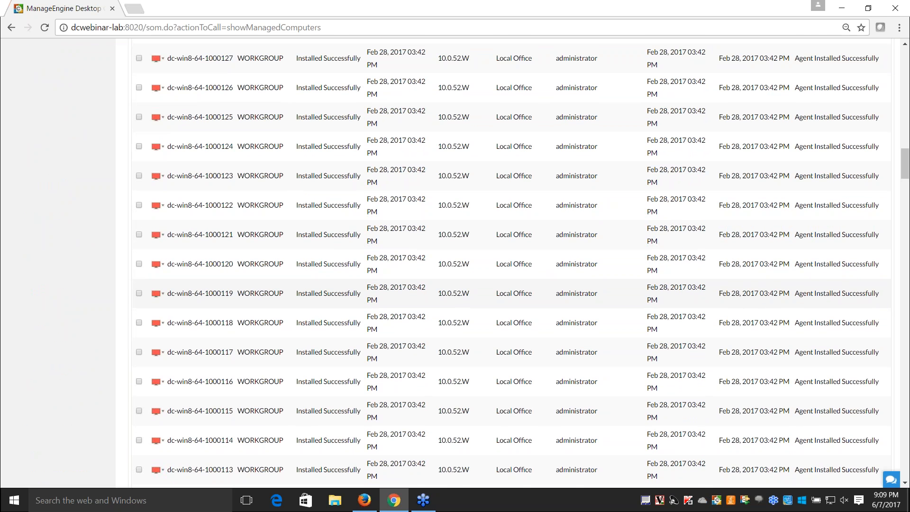
scroll(512, 263, "up", 13)
scroll(638, 351, "up", 18)
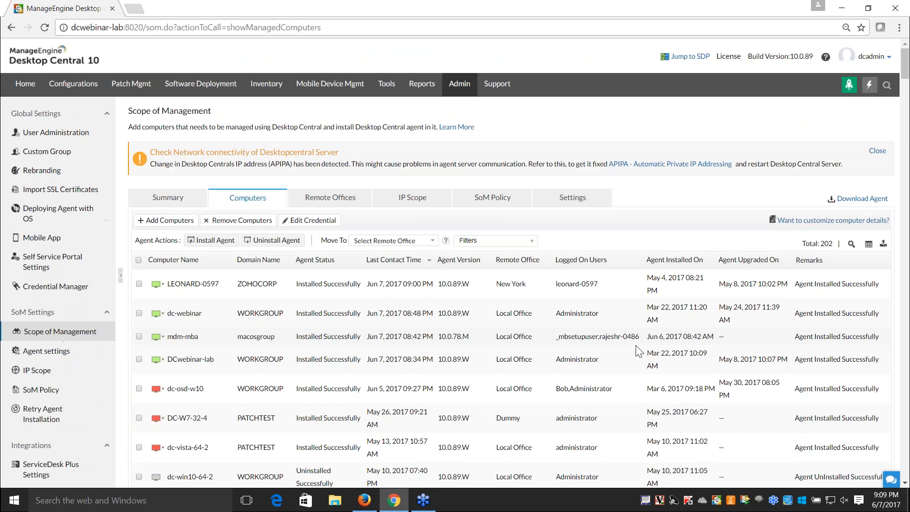
scroll(638, 350, "down", 1)
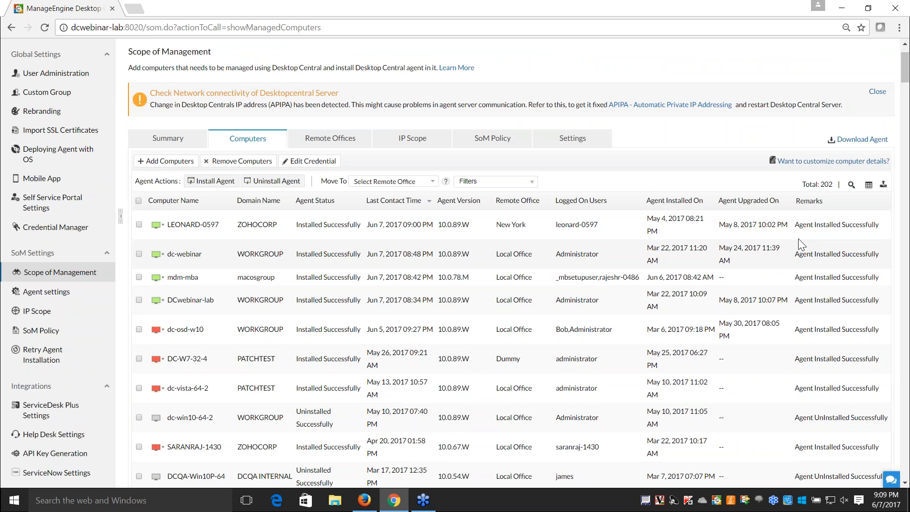
Check the agent download options, and highlight "Windows GPO / Startup script?" in the How Tos below the computers list
left_click(859, 140)
scroll(687, 299, "down", 1)
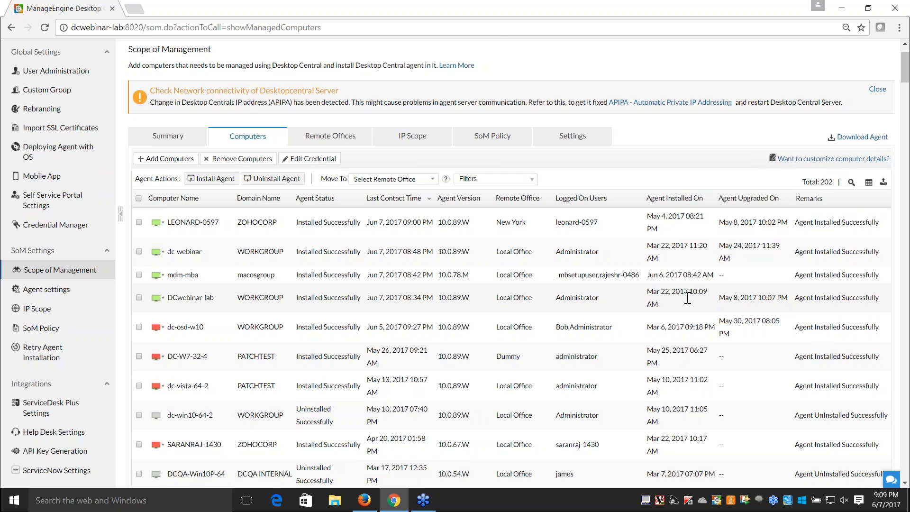
scroll(687, 298, "down", 20)
left_click_drag(904, 202, 905, 464)
left_click_drag(397, 396, 294, 397)
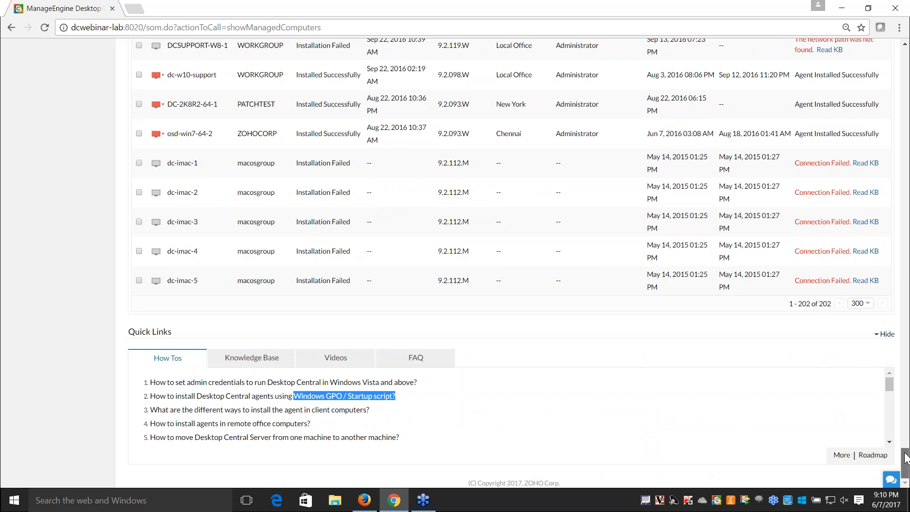
left_click_drag(905, 457, 905, 52)
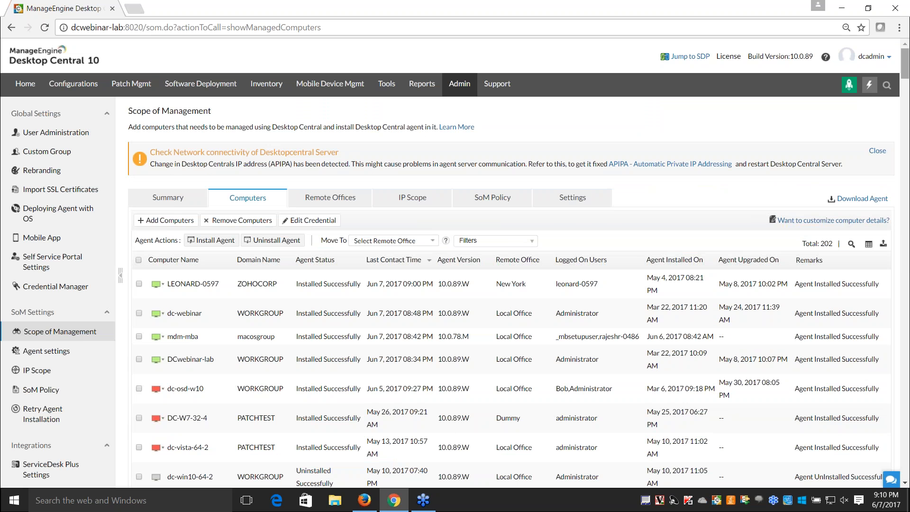
scroll(223, 242, "down", 1)
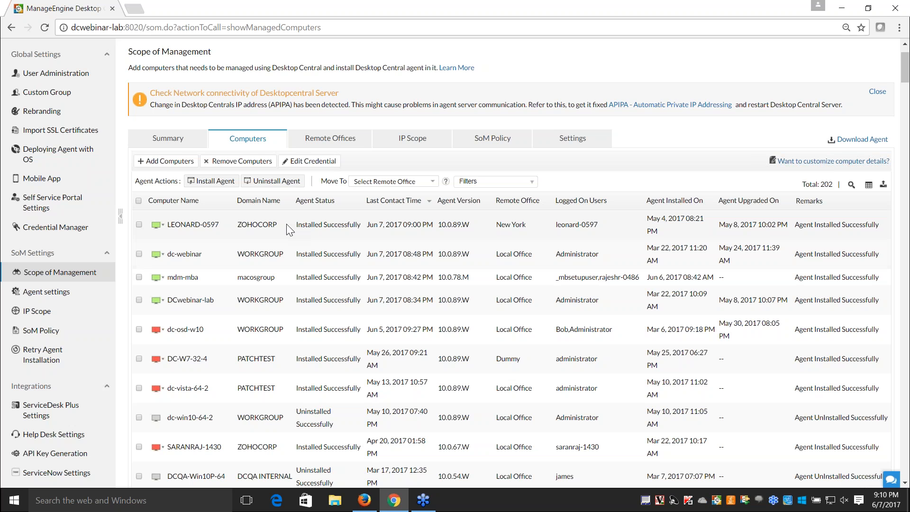
Open the Remote Offices list and bring up the form for adding a remote office
left_click(344, 142)
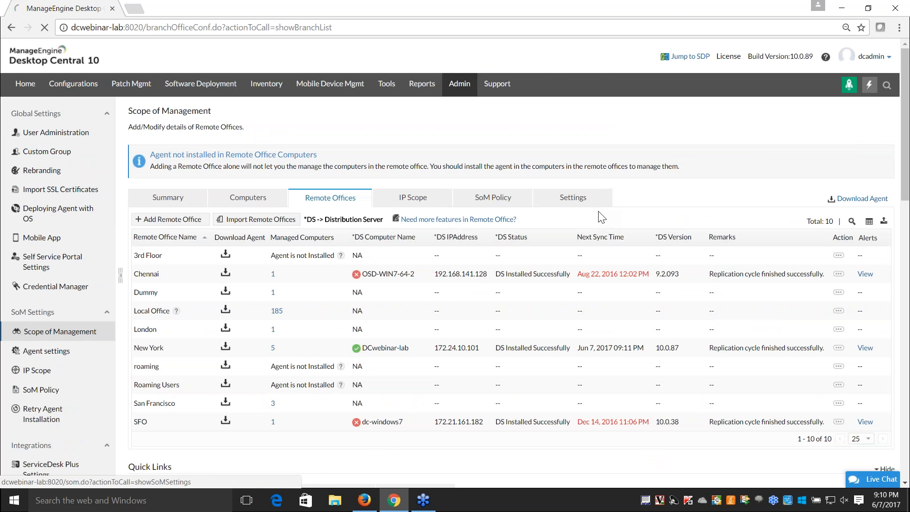
scroll(601, 217, "down", 1)
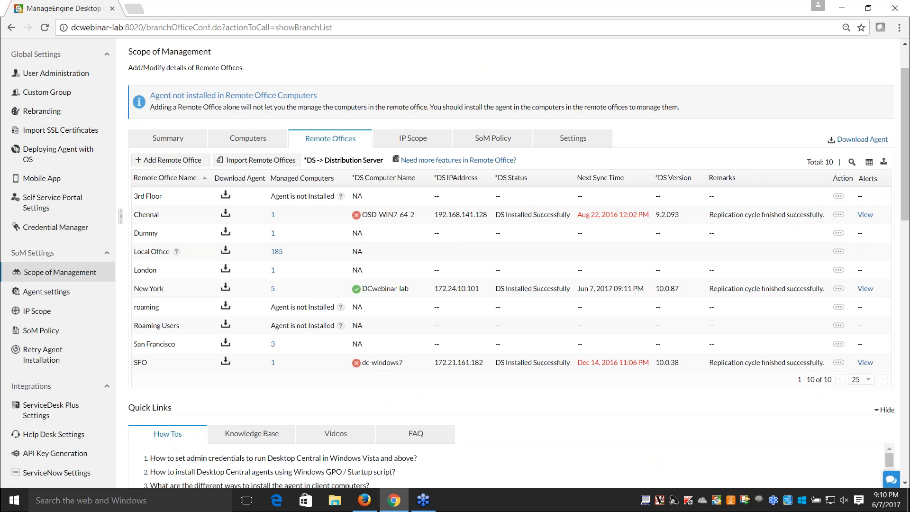
left_click(161, 160)
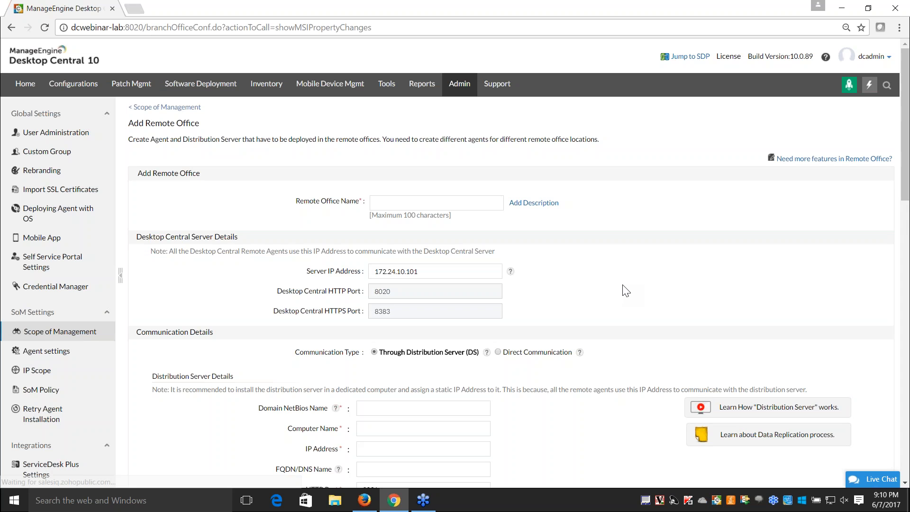
scroll(625, 290, "down", 1)
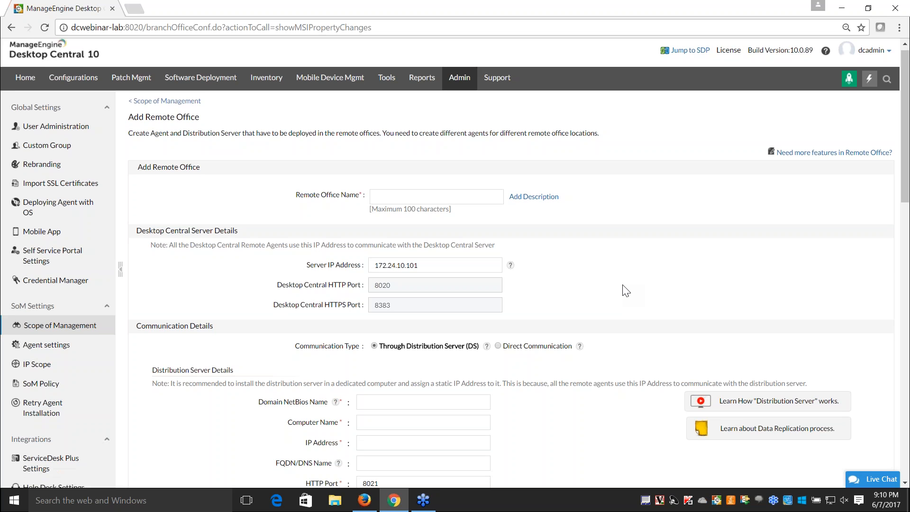
Highlight the Server IP Address in the Add Remote Office form and read the quick help for Through Distribution Server (DS)
scroll(625, 290, "down", 1)
double_click(426, 211)
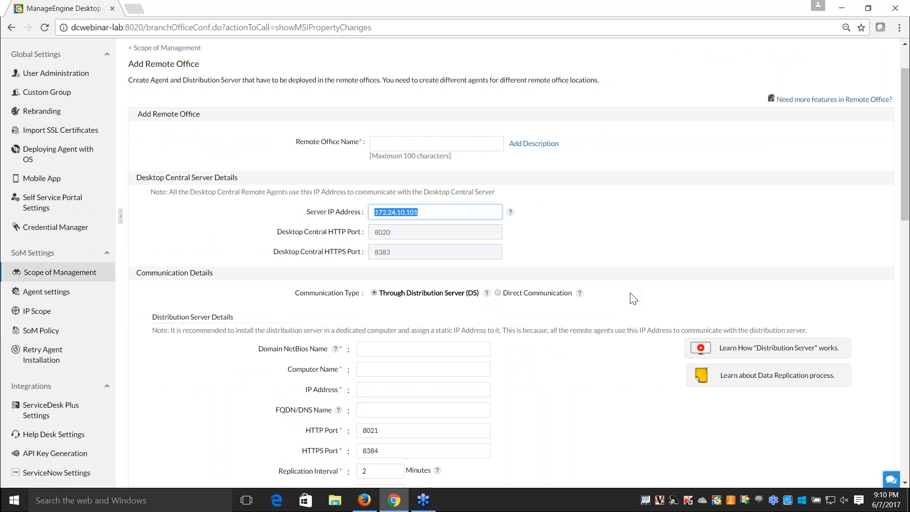
scroll(634, 299, "down", 1)
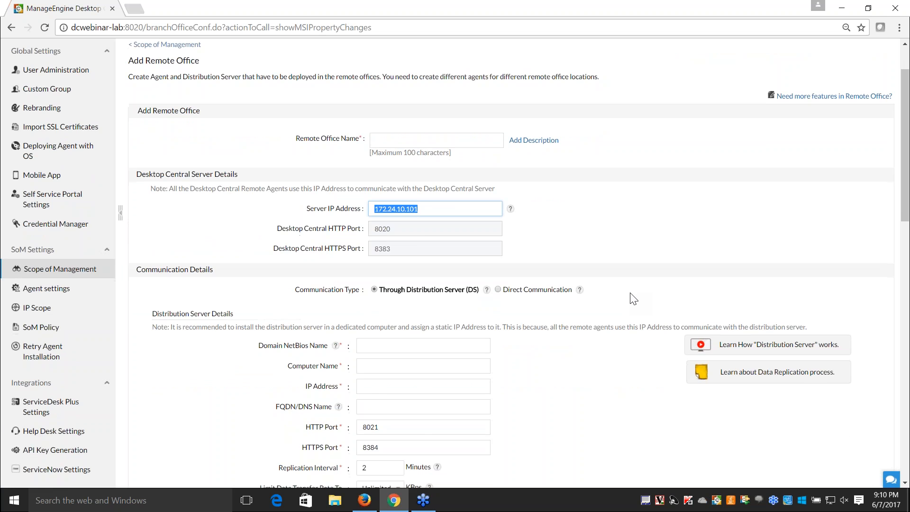
scroll(633, 298, "down", 2)
left_click(487, 175)
left_click(487, 175)
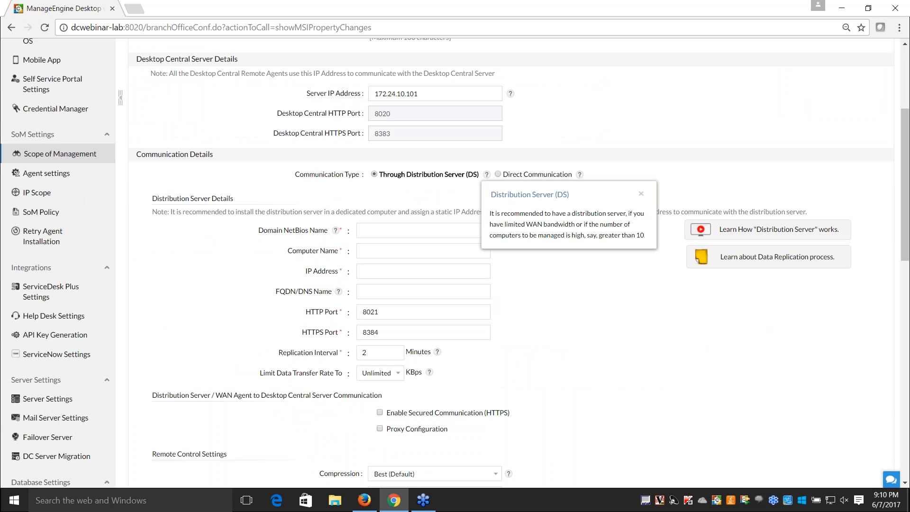
left_click_drag(648, 237, 633, 237)
left_click(640, 194)
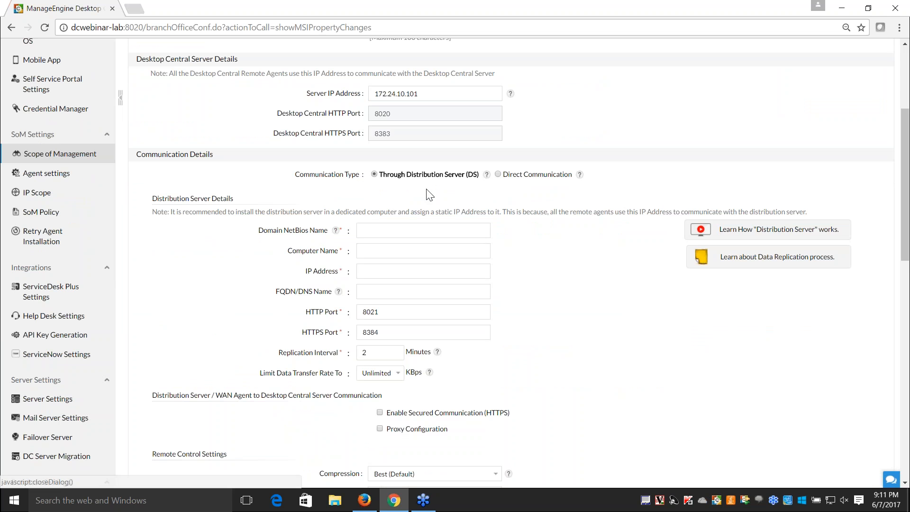
Read the quick help for Direct Communication with that type selected, and return the communication type to Through Distribution Server (DS)
left_click(498, 175)
left_click(579, 175)
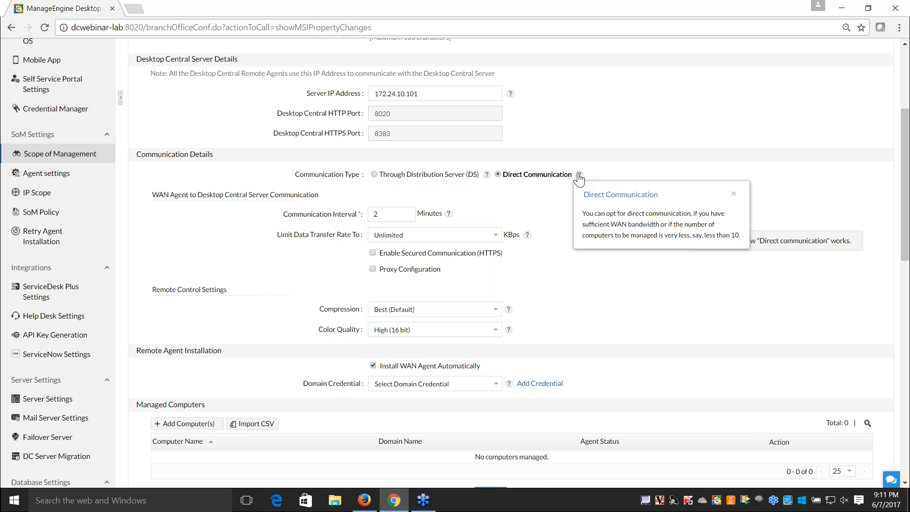
left_click(374, 174)
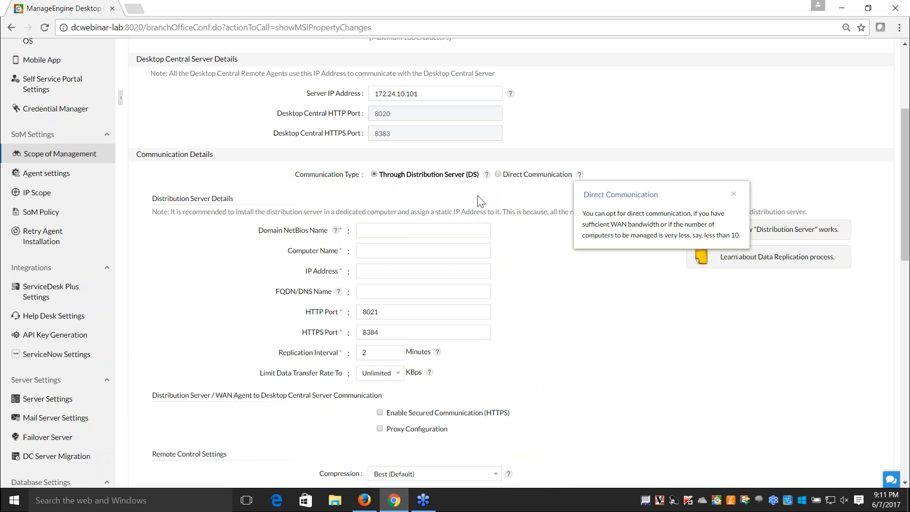
left_click(457, 232)
left_click(733, 193)
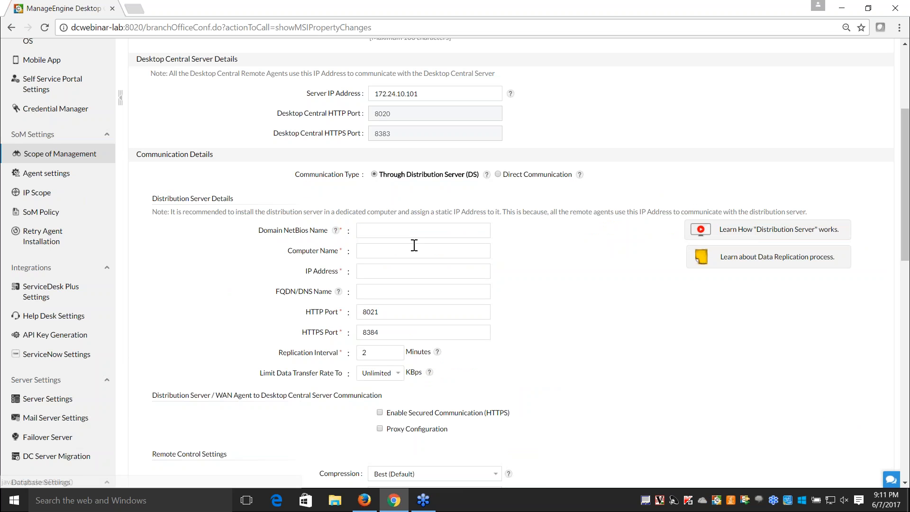
Go through the Distribution Server Details, from computer name and IP address to the ports, replication interval and data transfer rate choices
left_click(396, 247)
left_click(400, 274)
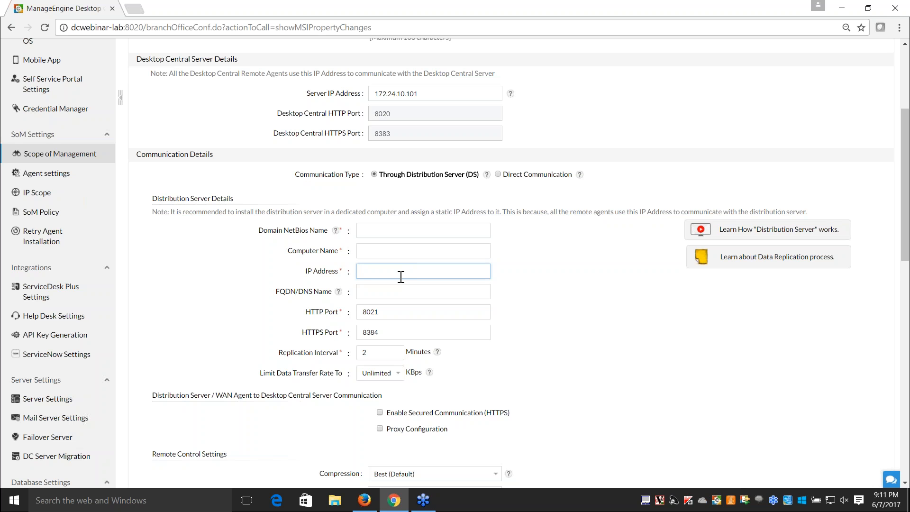
left_click(392, 311)
left_click_drag(392, 311, 349, 333)
left_click(382, 335)
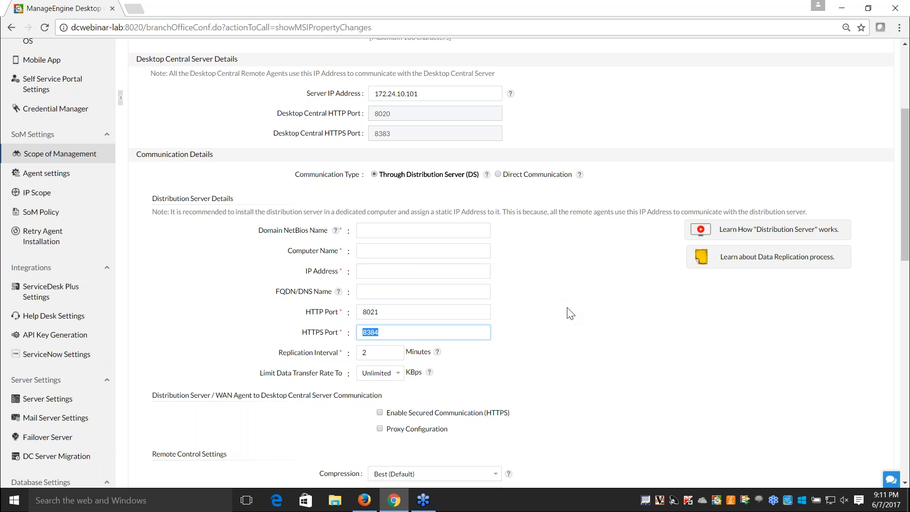
scroll(426, 298, "down", 1)
left_click(381, 295)
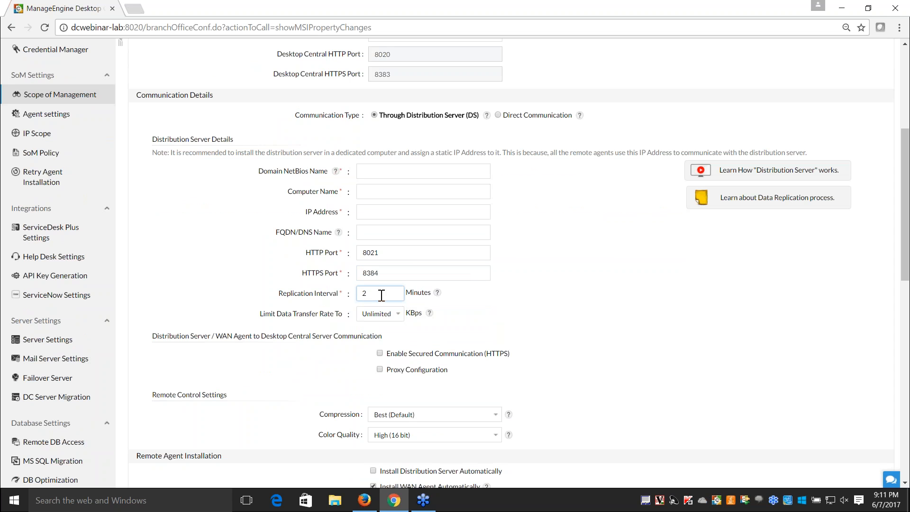
left_click(386, 315)
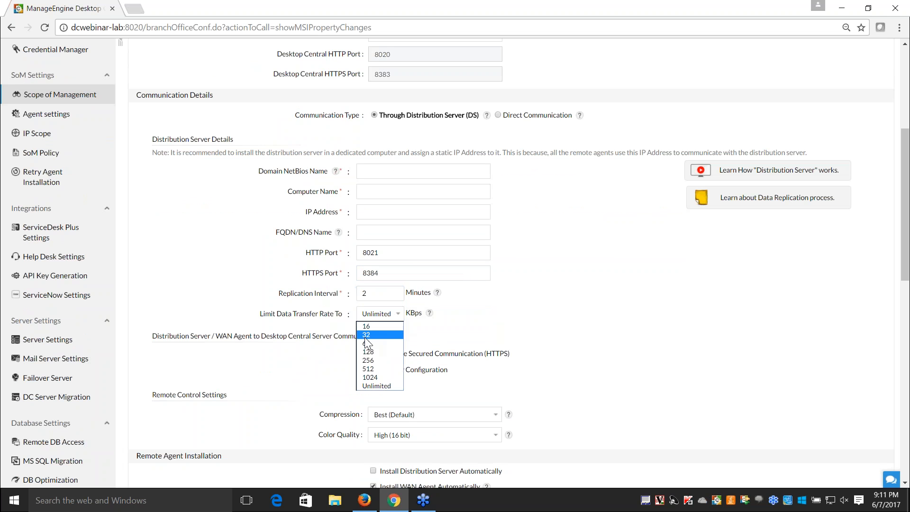
left_click(459, 322)
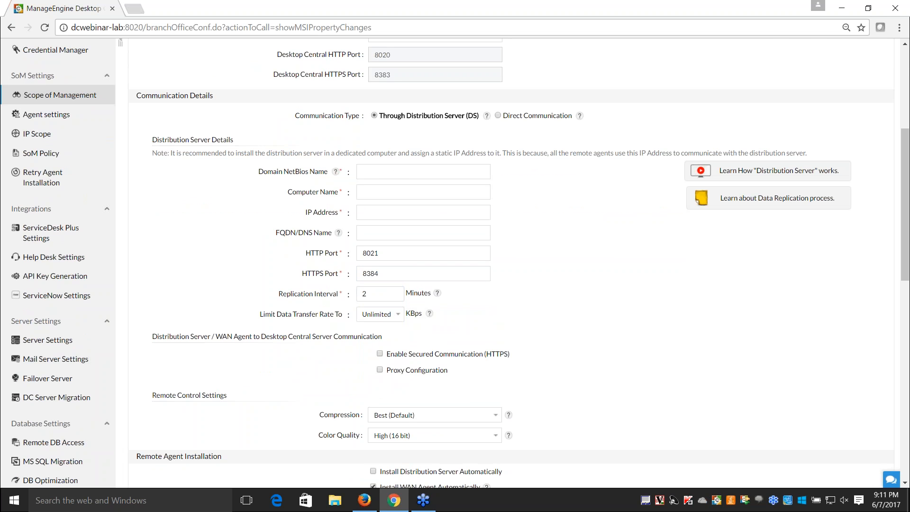
Compare the settings of both communication types and leave Direct Communication selected
scroll(483, 260, "up", 3)
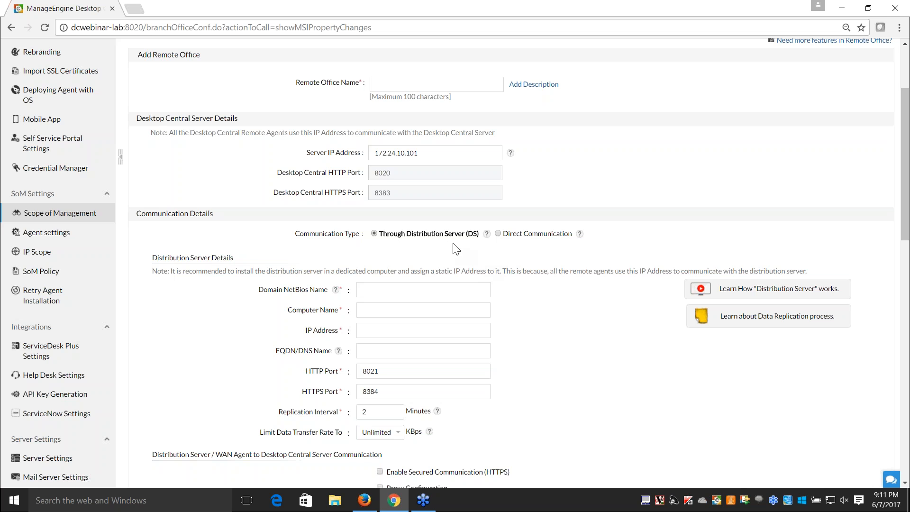
left_click(498, 233)
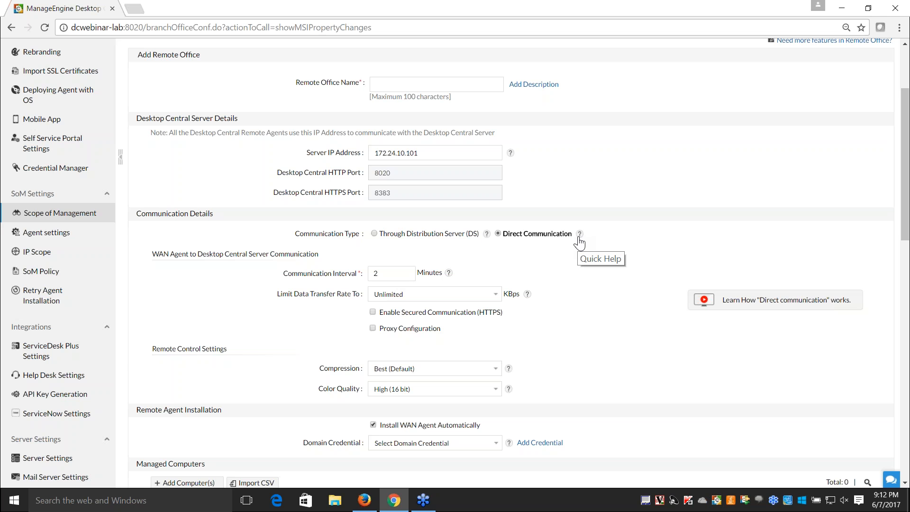
left_click(374, 234)
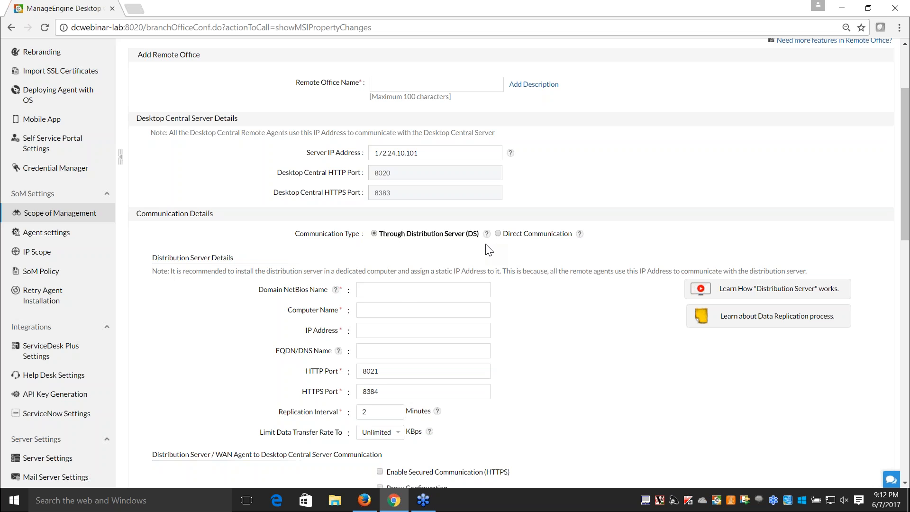
left_click(498, 234)
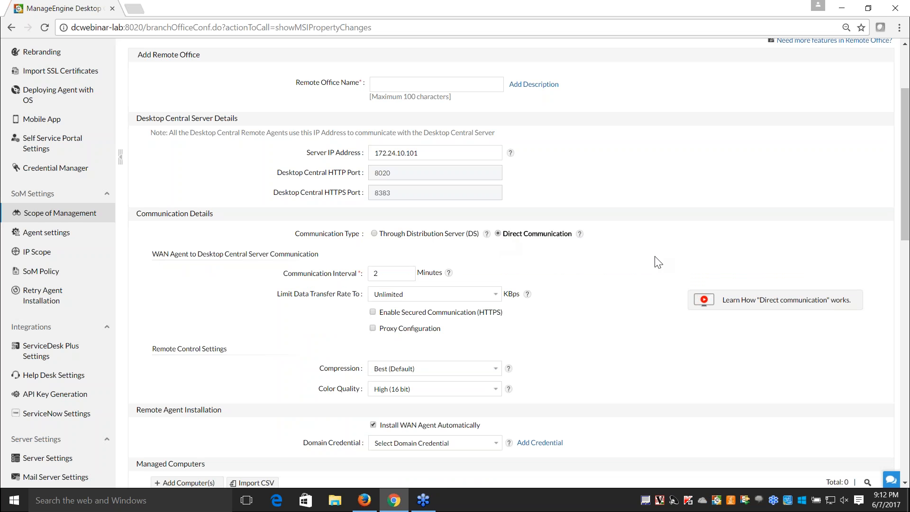
Try out Enable Secured Communication (HTTPS) and Proxy Configuration for Direct Communication, and clear both options
scroll(656, 261, "down", 3)
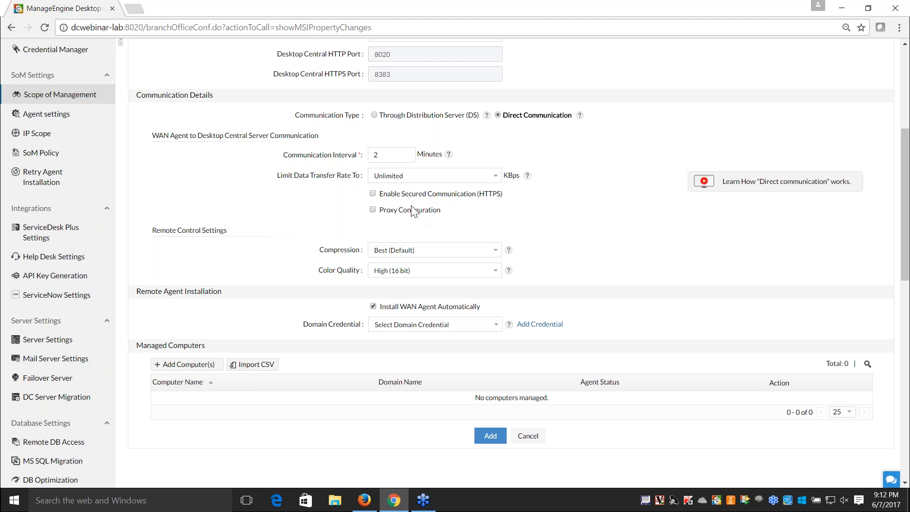
scroll(566, 207, "down", 1)
scroll(566, 207, "down", 1)
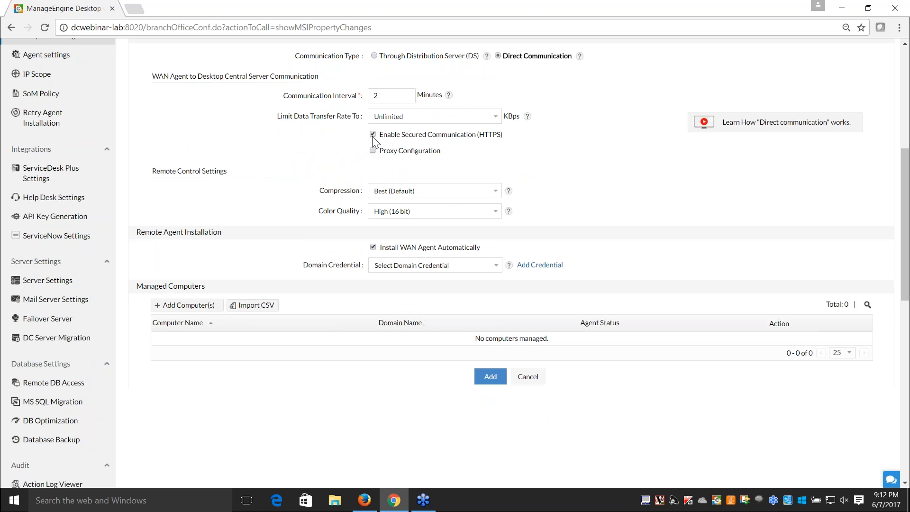
left_click(373, 150)
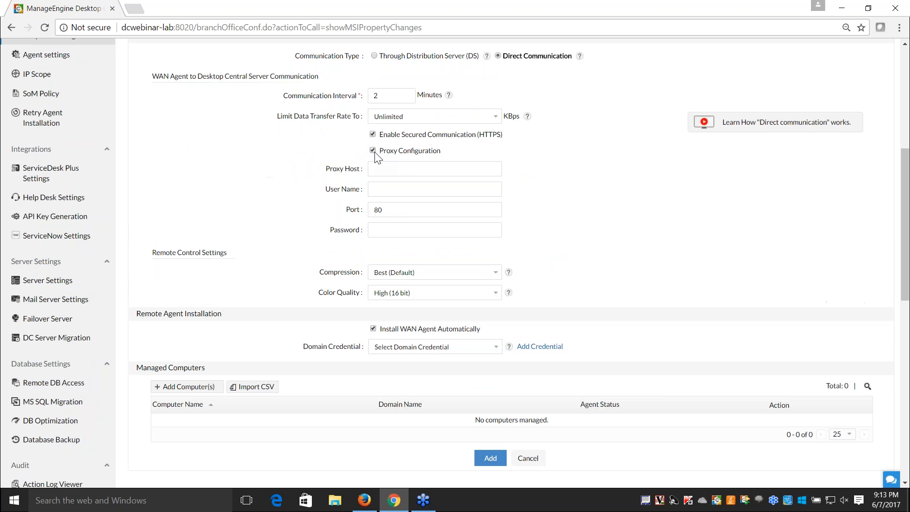
left_click(373, 151)
left_click(373, 134)
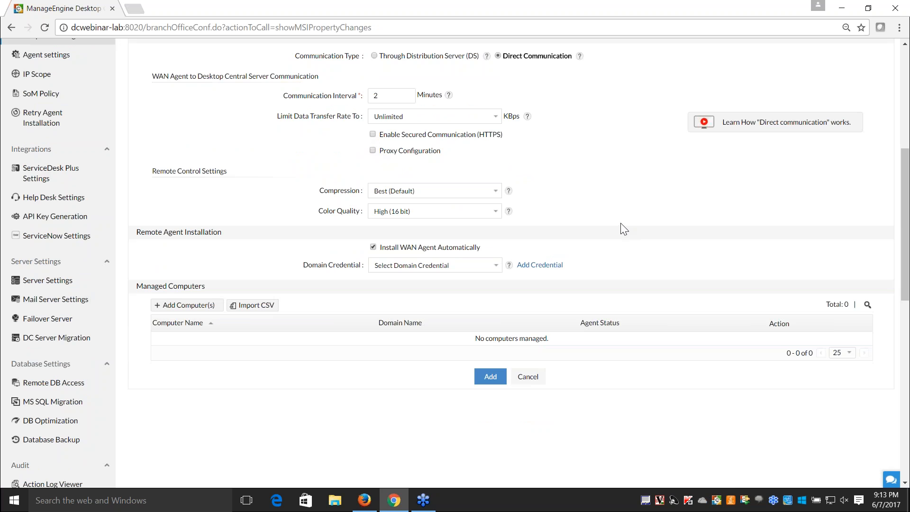
Read the quick help on the remote control compression settings and review the remote agent installation options
scroll(621, 228, "down", 2)
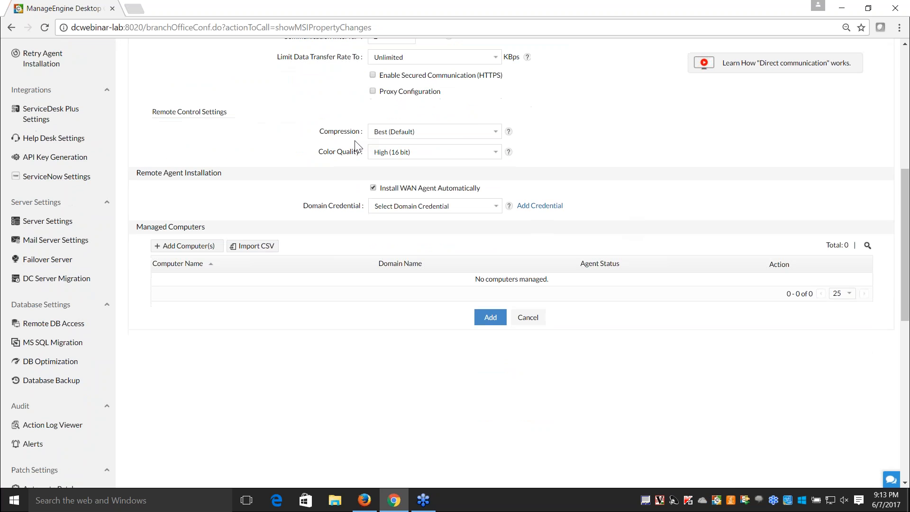
left_click(508, 133)
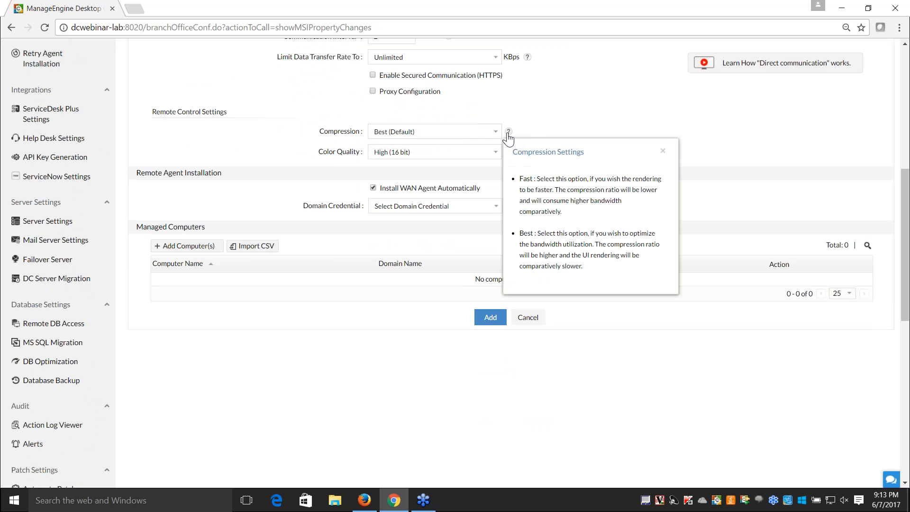
left_click(662, 152)
scroll(613, 212, "down", 1)
scroll(611, 211, "down", 1)
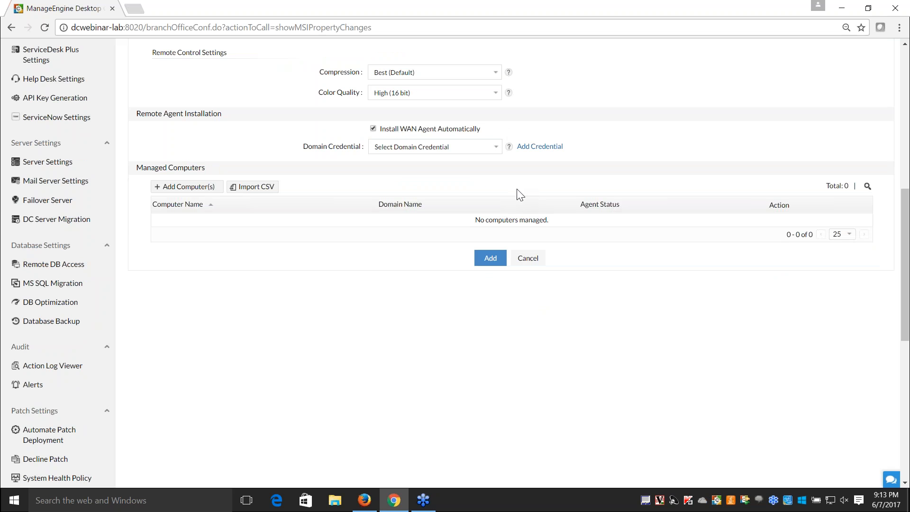
Set the communication type to Through Distribution Server (DS) and enable Install Distribution Server Automatically
scroll(379, 124, "up", 3)
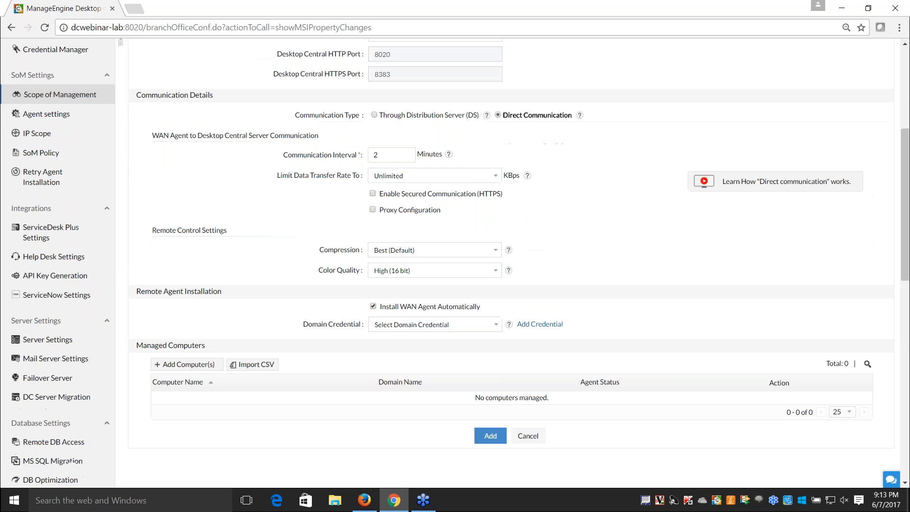
left_click(375, 115)
scroll(654, 264, "down", 3)
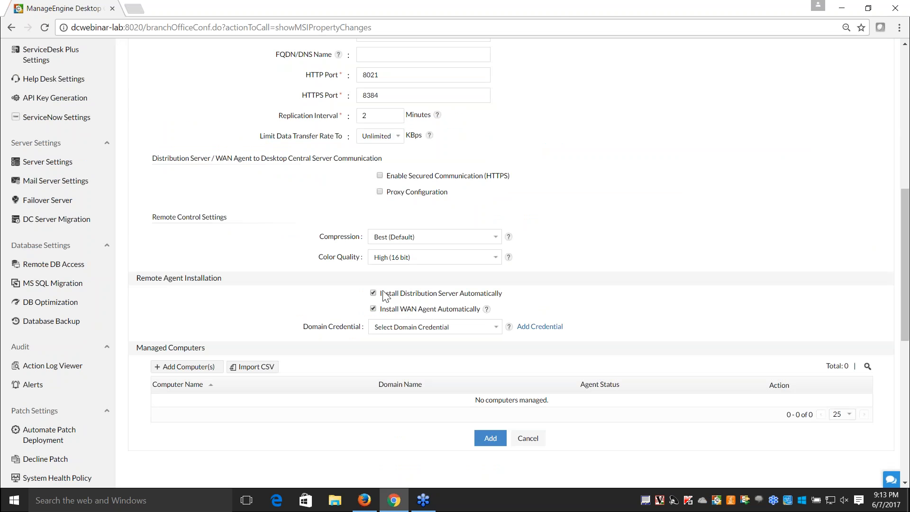
scroll(654, 264, "down", 2)
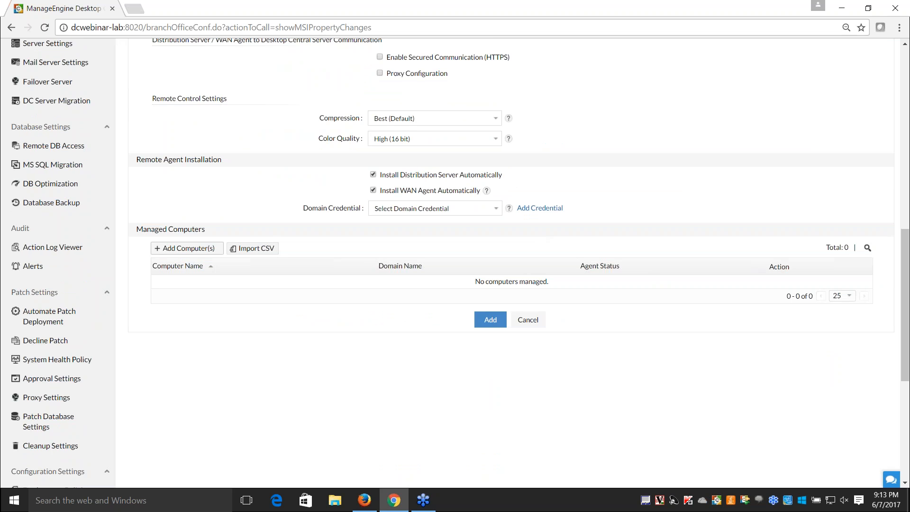
Add ASSIST-W8 and DC-FW-1 from the WORKGROUP domain to the remote office, with managed computers hidden in the selection list
left_click(187, 247)
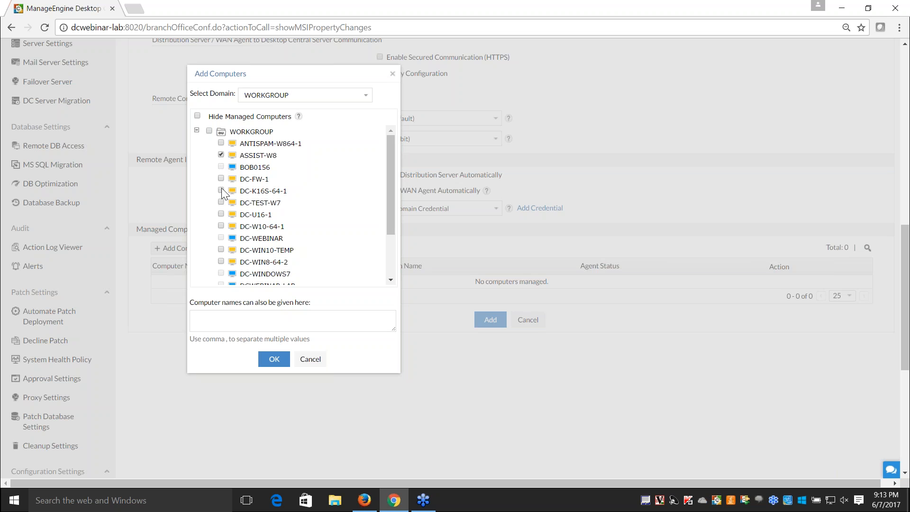
left_click(221, 190)
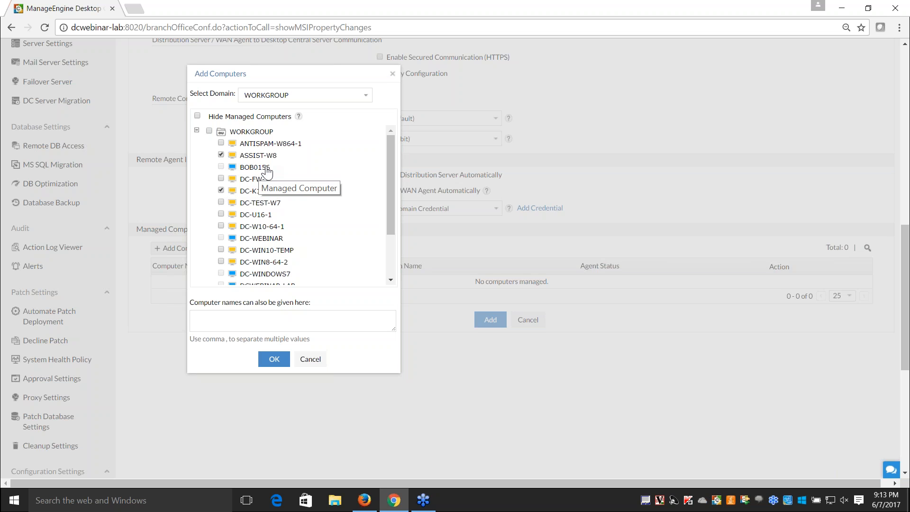
left_click(197, 116)
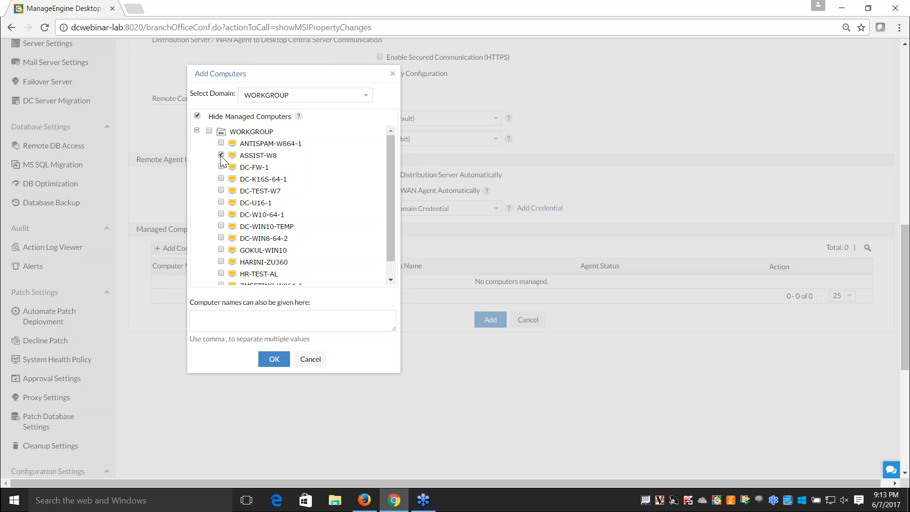
left_click(255, 315)
left_click(270, 362)
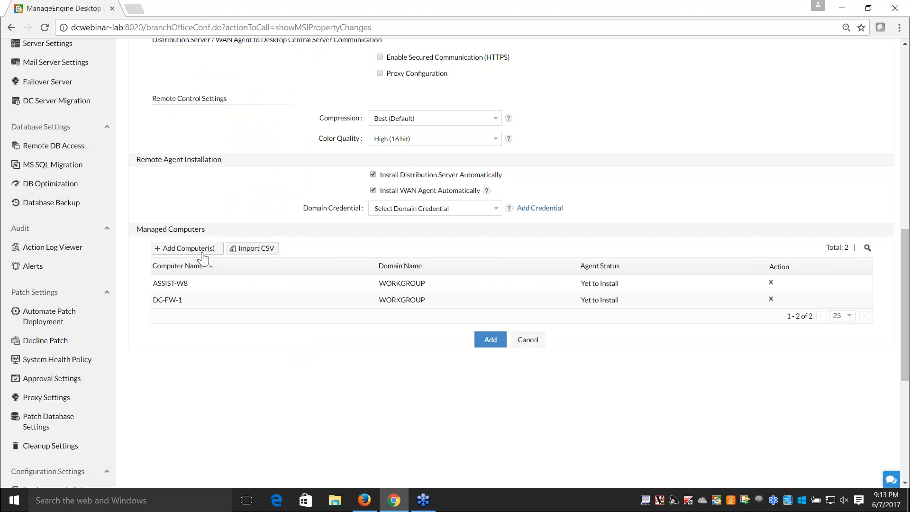
Examine the example CSV for importing computers, highlight its sample computer names, and leave the import without choosing a file
left_click(234, 250)
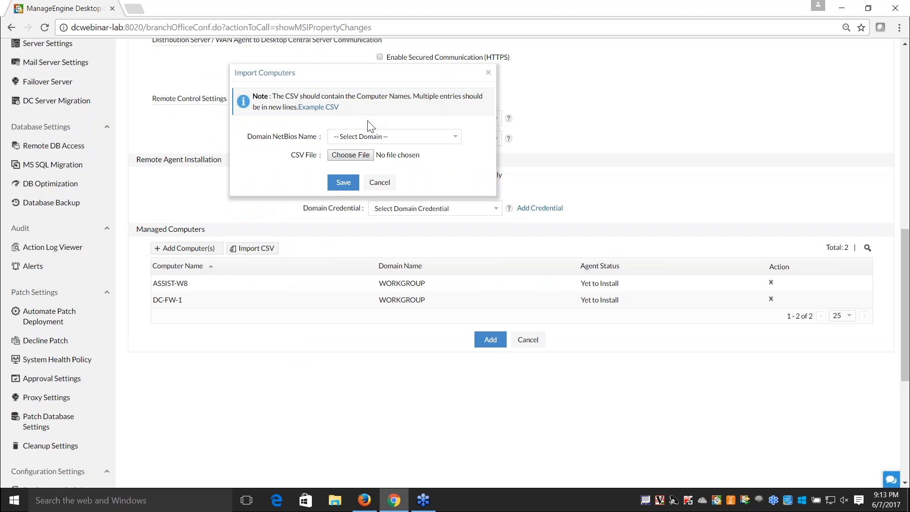
left_click(327, 108)
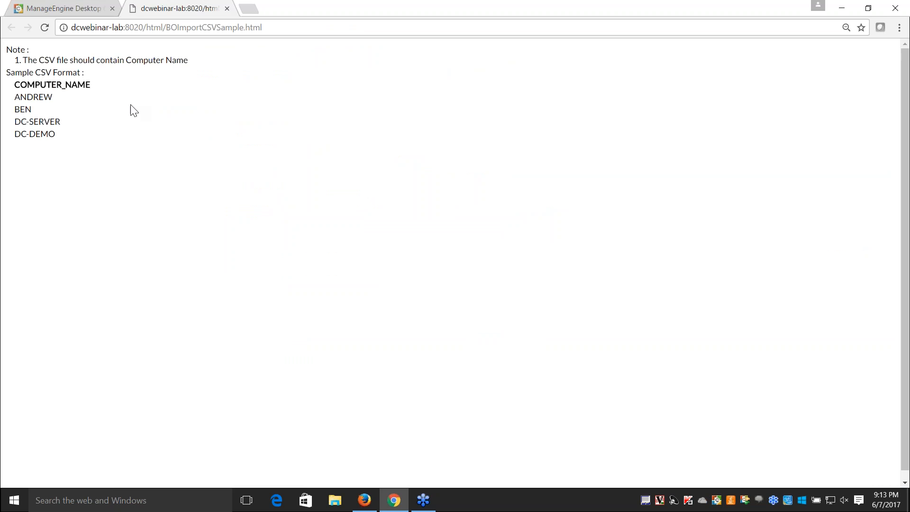
left_click_drag(12, 96, 67, 139)
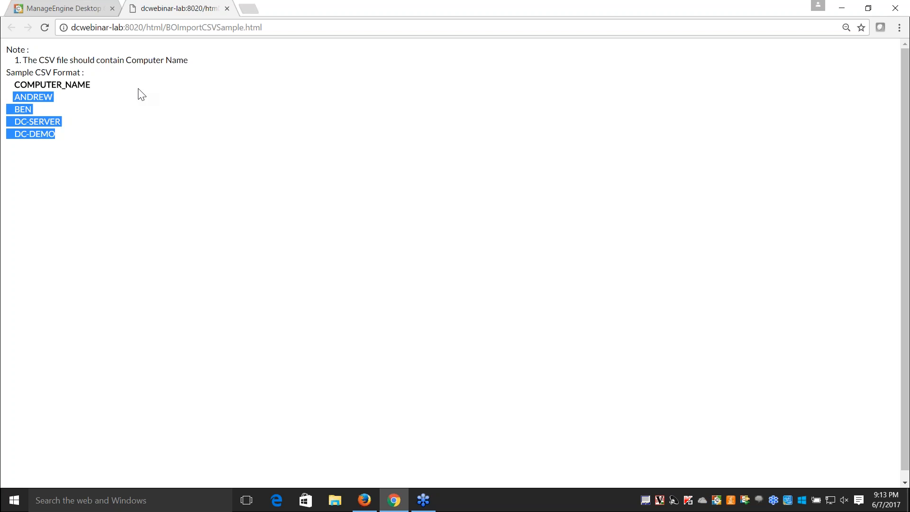
left_click(227, 8)
key("Escape")
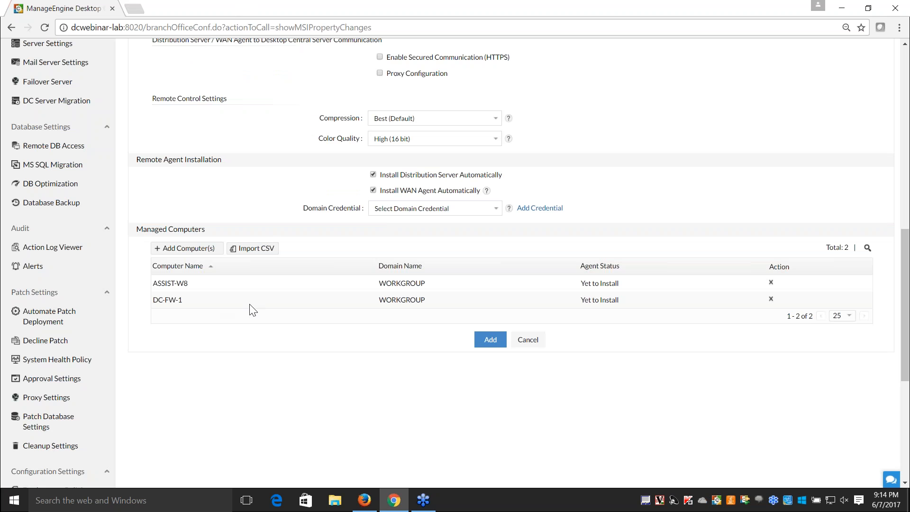
scroll(298, 348, "up", 1)
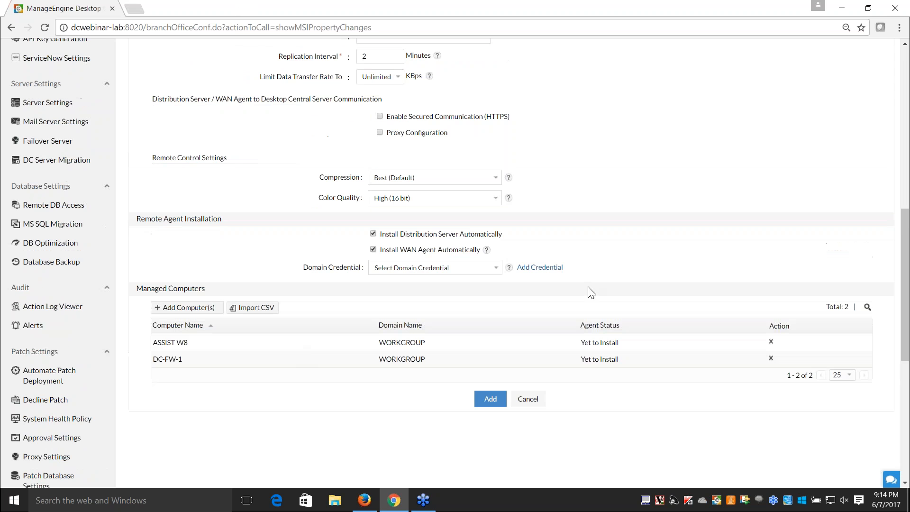
Start an Active Directory credential named DS Admin for the ZOHOCORP domain, and discard both it and the remote office being added
left_click(546, 269)
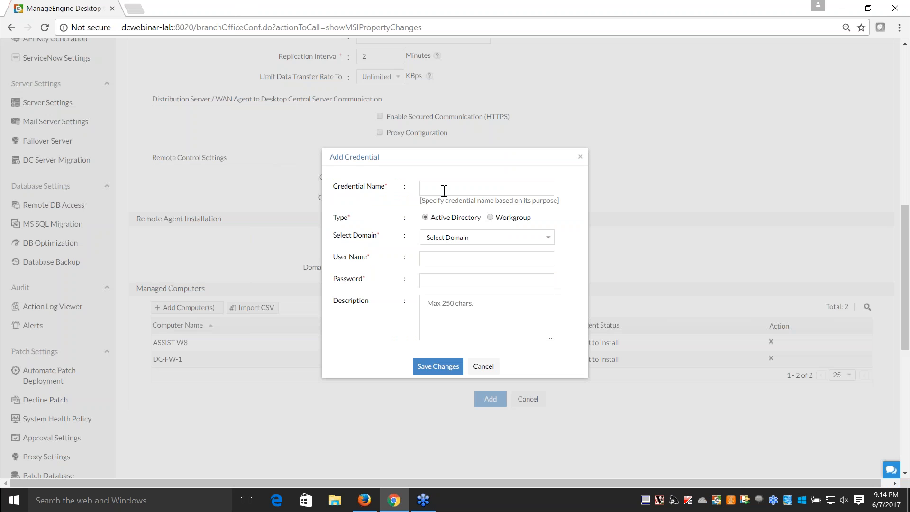
left_click(444, 189)
type("DS Admin")
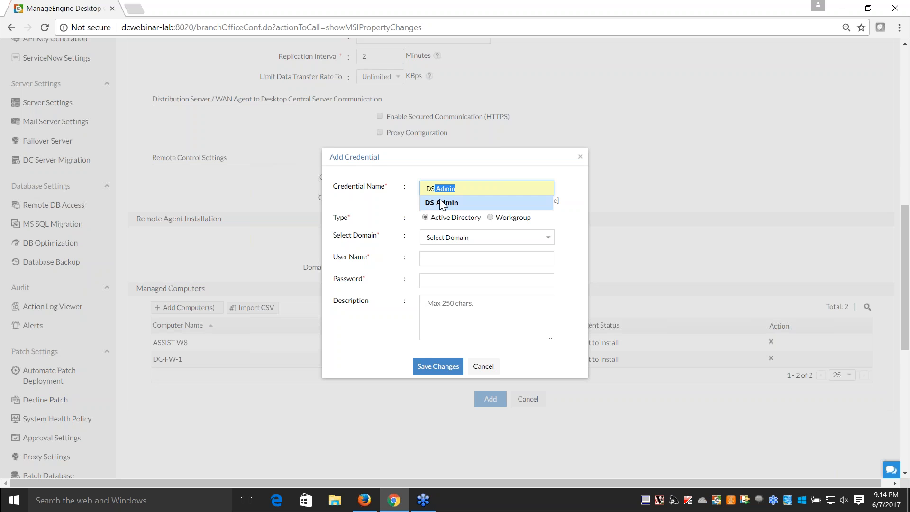
left_click(443, 203)
left_click(447, 239)
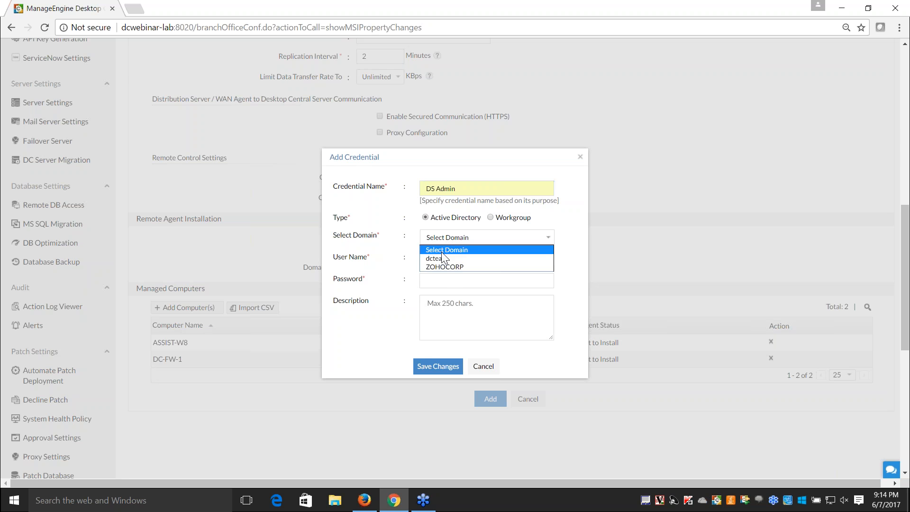
left_click(439, 266)
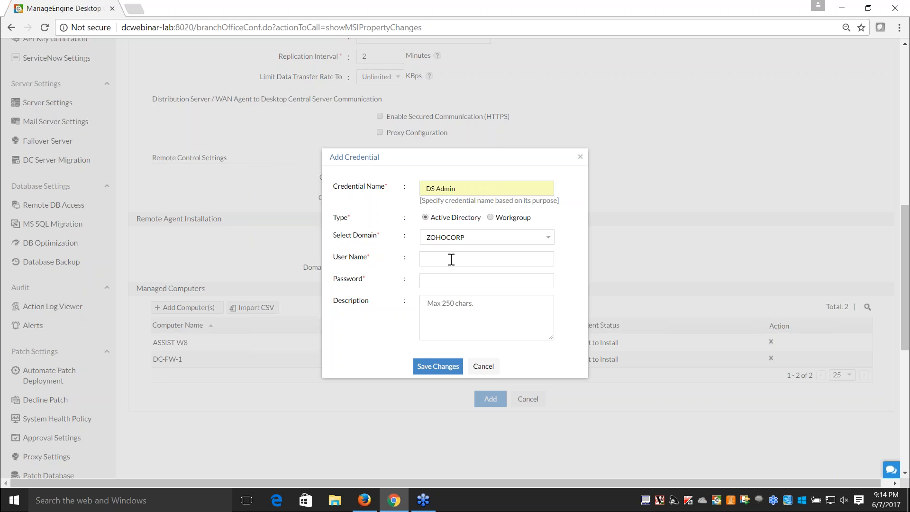
left_click(451, 259)
left_click(435, 281)
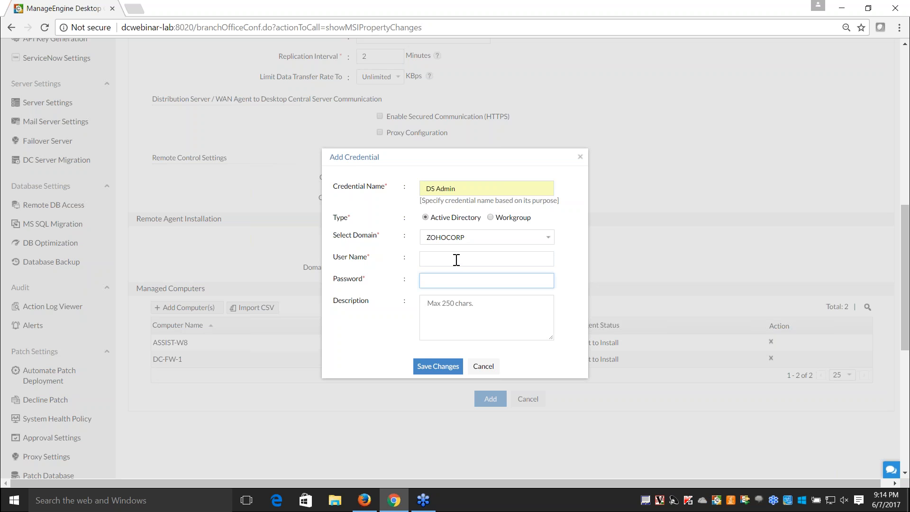
left_click(455, 260)
left_click(454, 280)
left_click(483, 367)
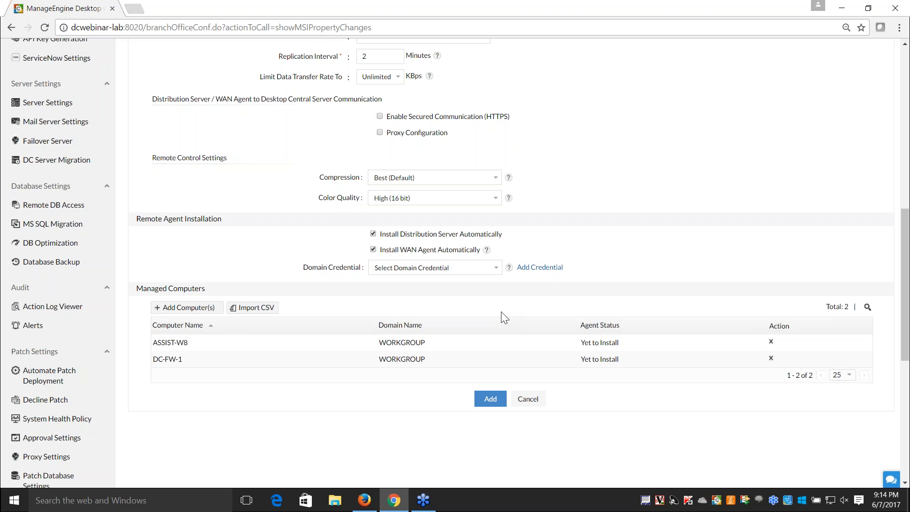
left_click(528, 400)
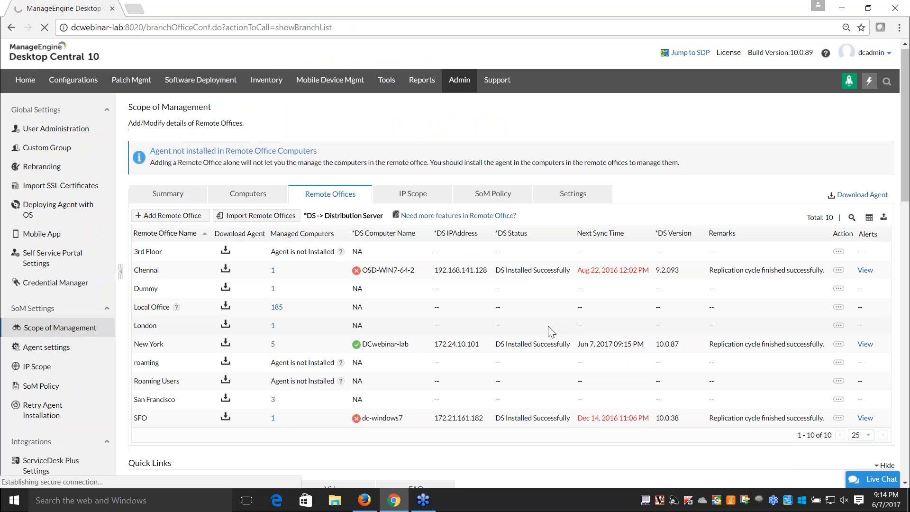
Start a new remote office named roaming users and set its communication type to Direct Communication
scroll(548, 325, "down", 1)
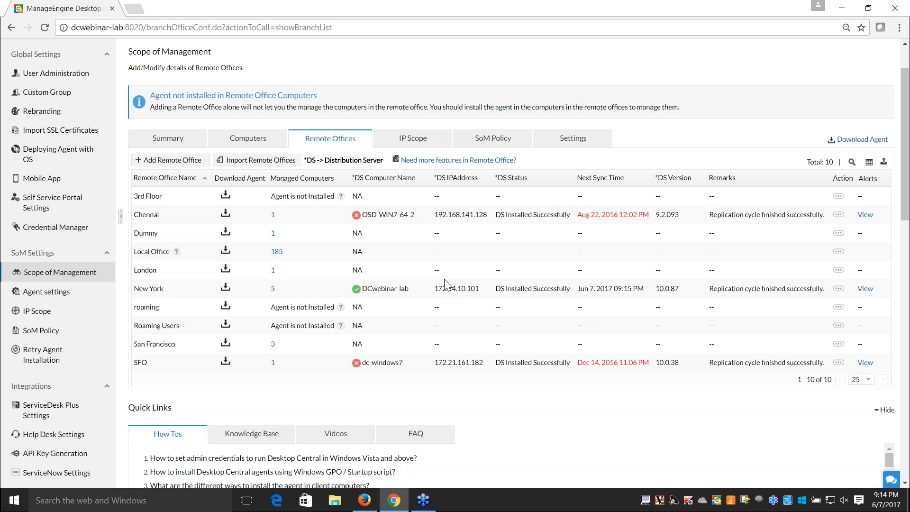
left_click(173, 161)
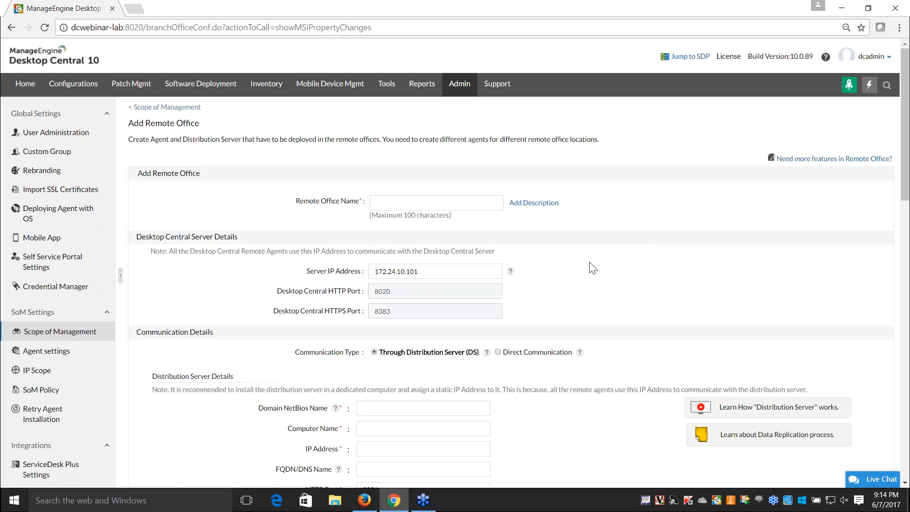
scroll(592, 268, "down", 1)
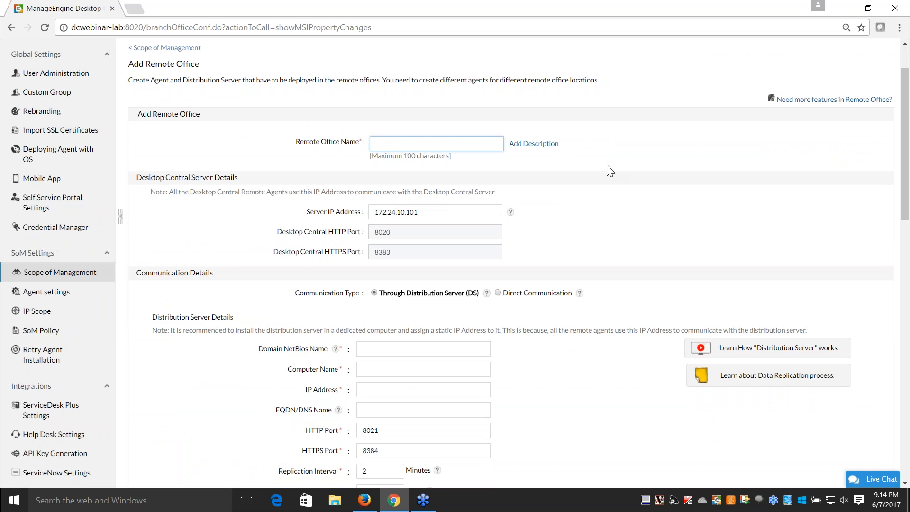
type("rc")
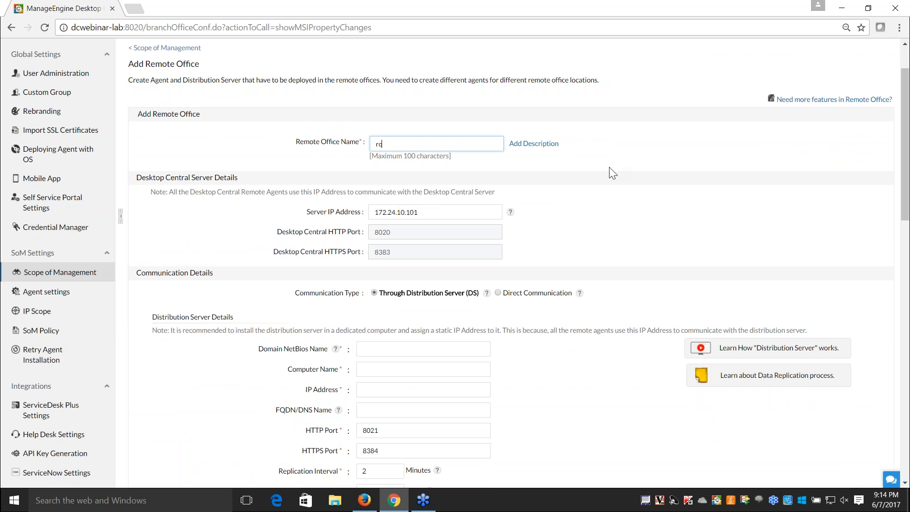
type("aming users")
left_click_drag(439, 217, 362, 214)
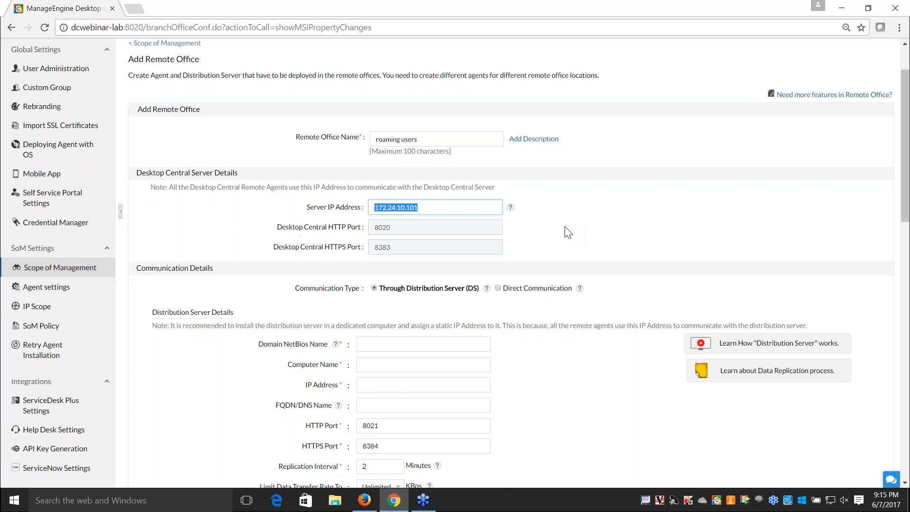
scroll(521, 223, "down", 3)
left_click(498, 175)
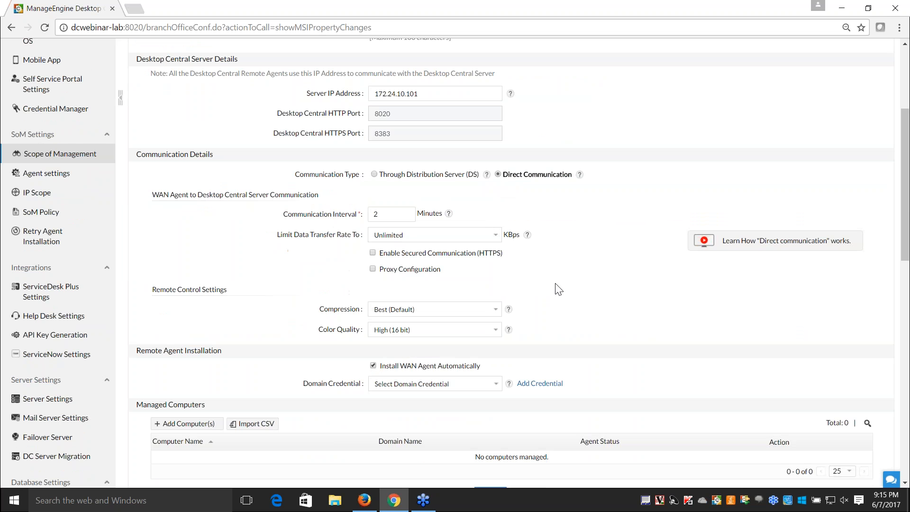
Review the roaming users office's server IP address, direct communication and agent installation settings, and leave the form without adding the office
scroll(558, 289, "up", 3)
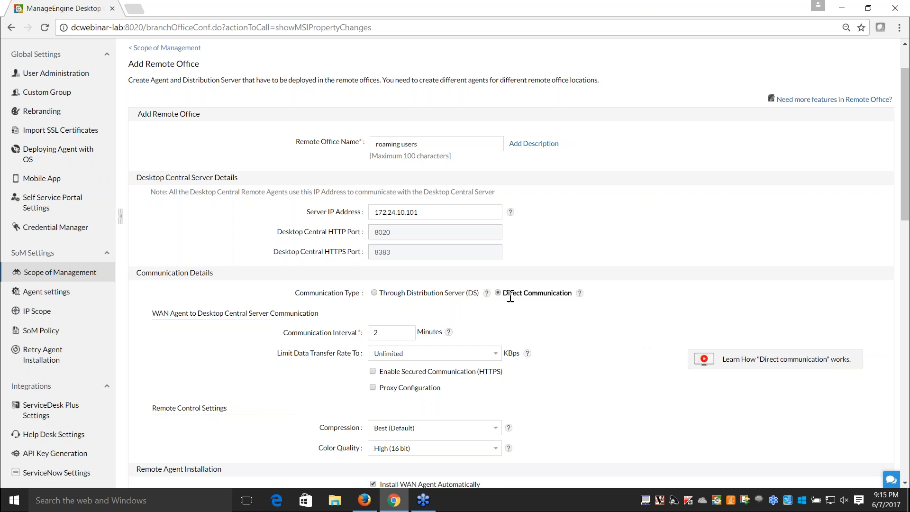
scroll(584, 344, "down", 1)
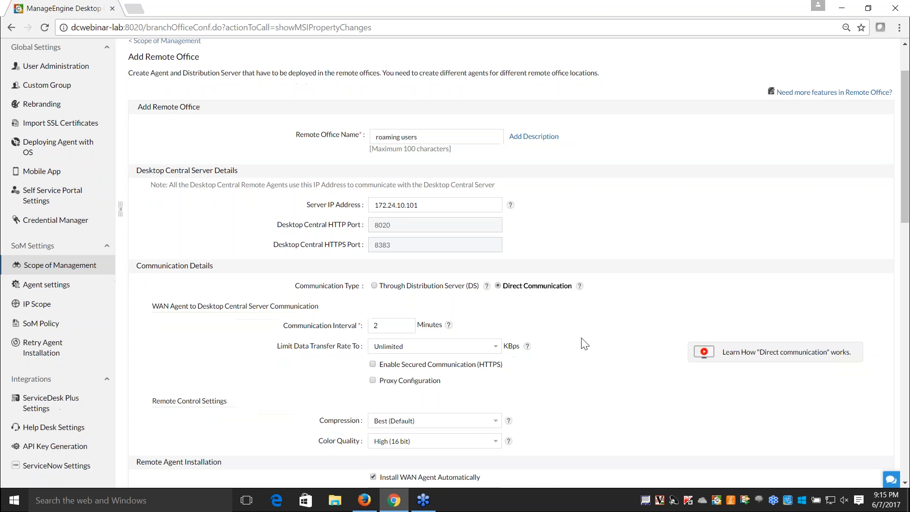
scroll(585, 344, "down", 5)
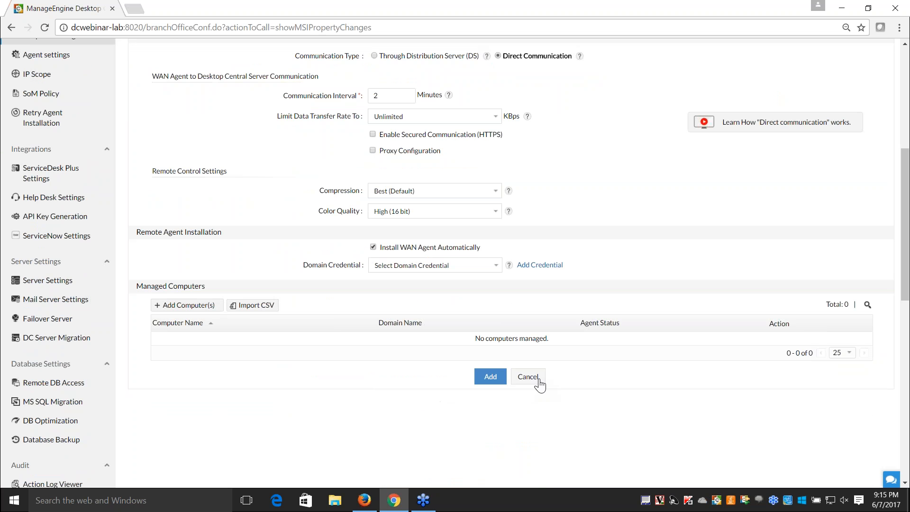
scroll(524, 385, "up", 1)
scroll(524, 385, "up", 5)
left_click_drag(429, 211, 373, 212)
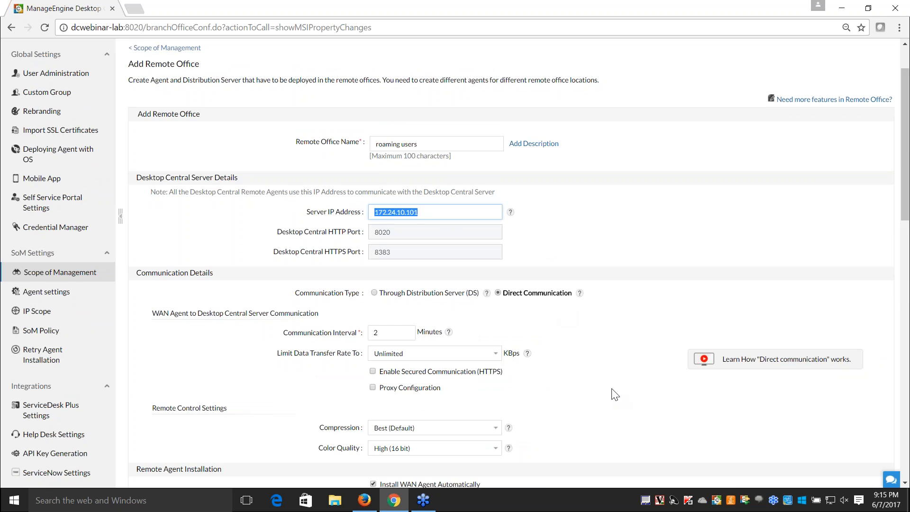
scroll(614, 395, "down", 4)
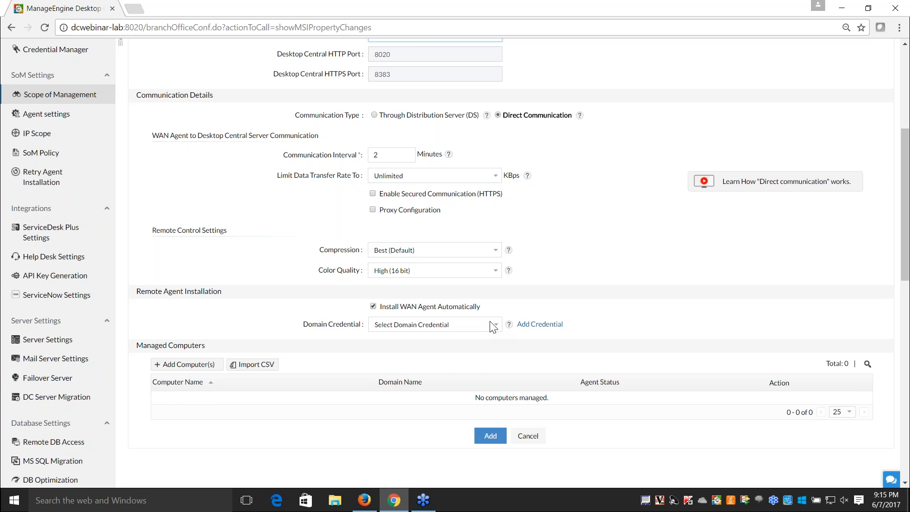
left_click(527, 436)
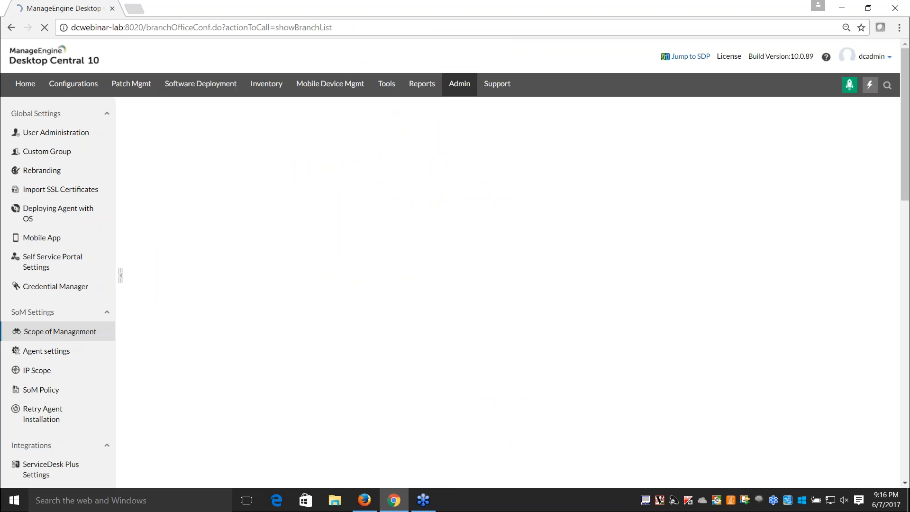
Examine the remote offices list, including the WAN agent downloads, distribution server status and managed computers of each office
scroll(512, 365, "down", 1)
scroll(227, 271, "down", 2)
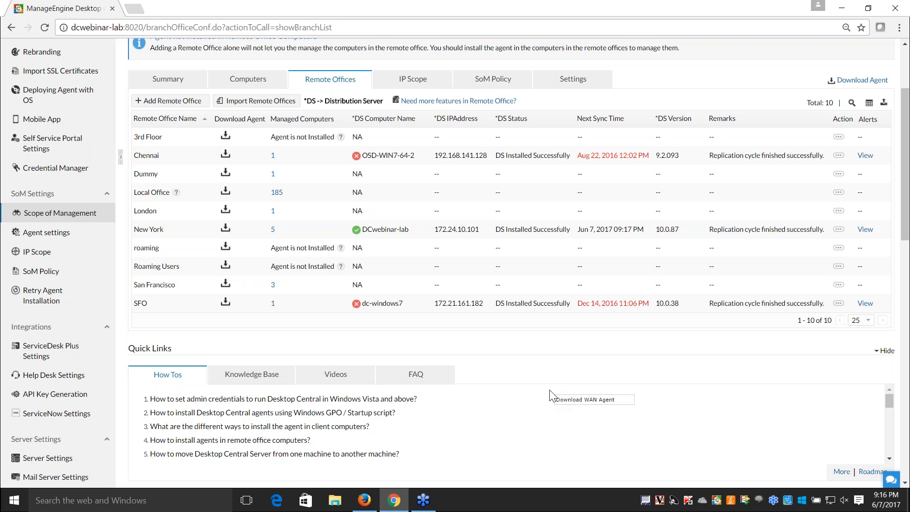
scroll(514, 276, "up", 2)
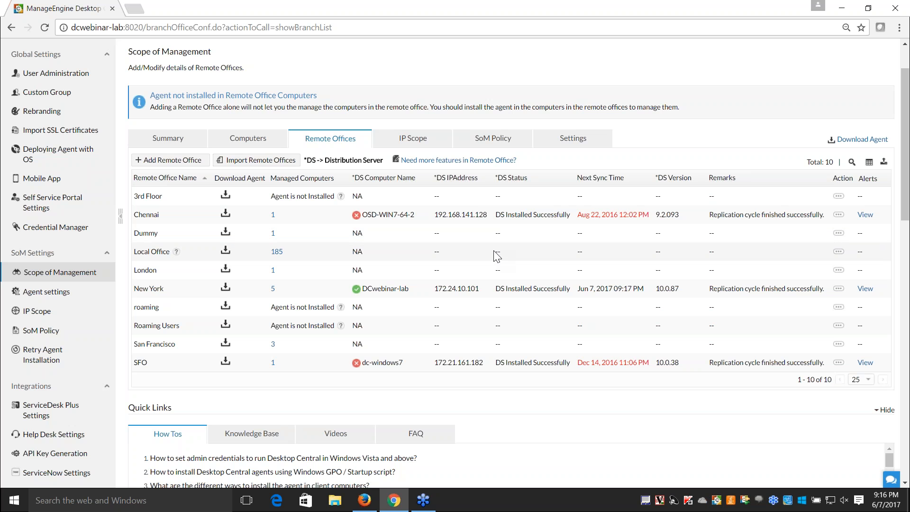
scroll(495, 256, "up", 2)
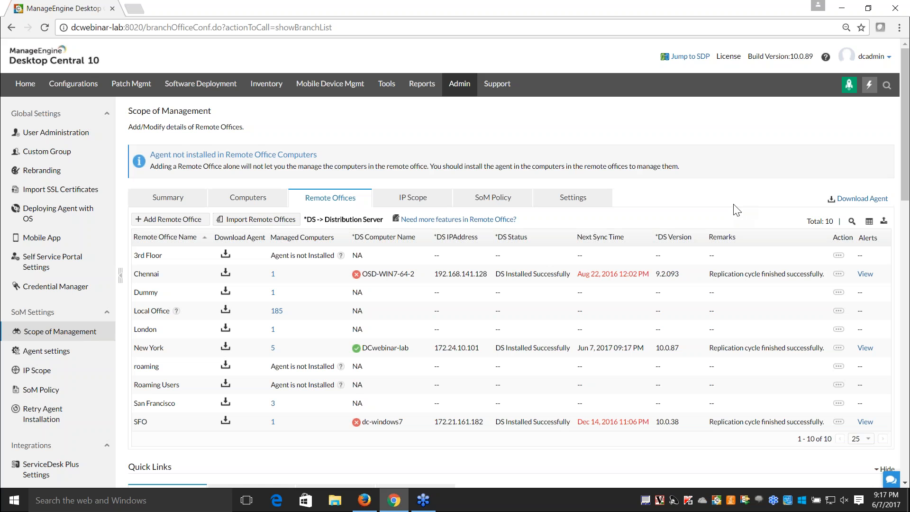
Look through the admin settings overview and the managed computers list, and return to the remote offices list
left_click(458, 90)
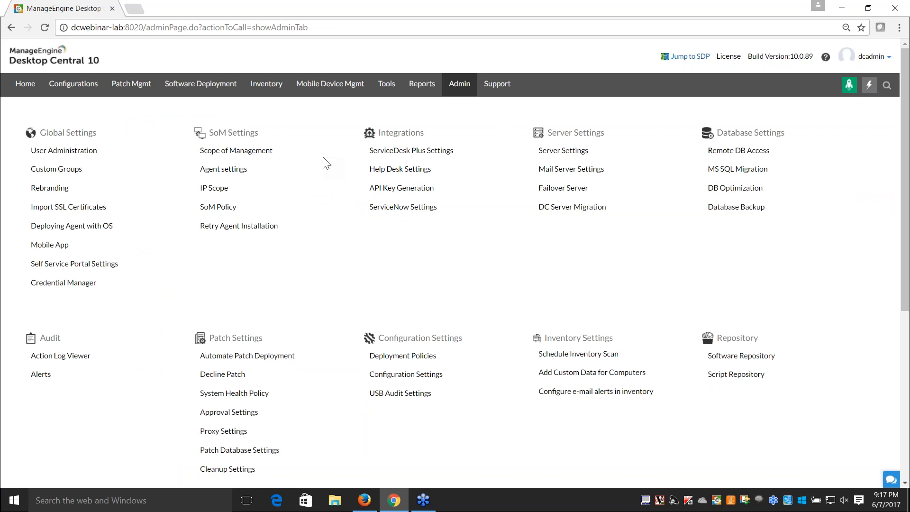
left_click(874, 87)
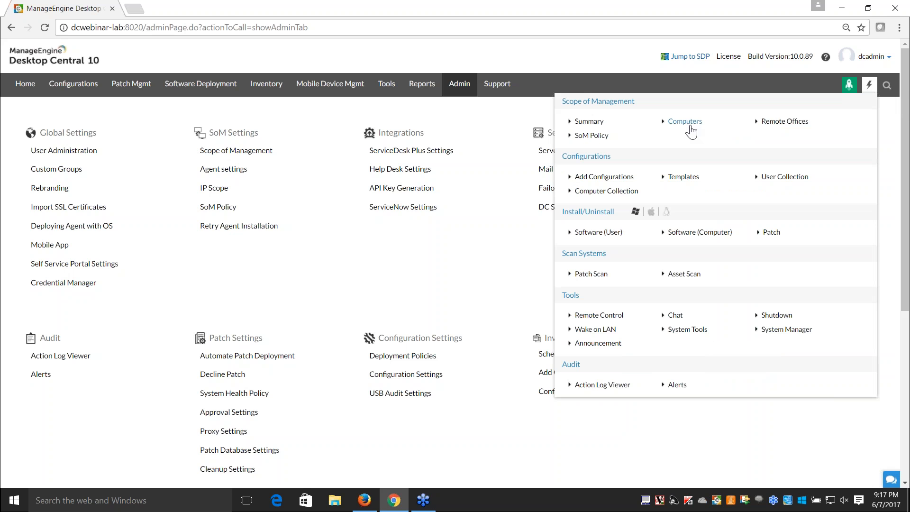
left_click(685, 122)
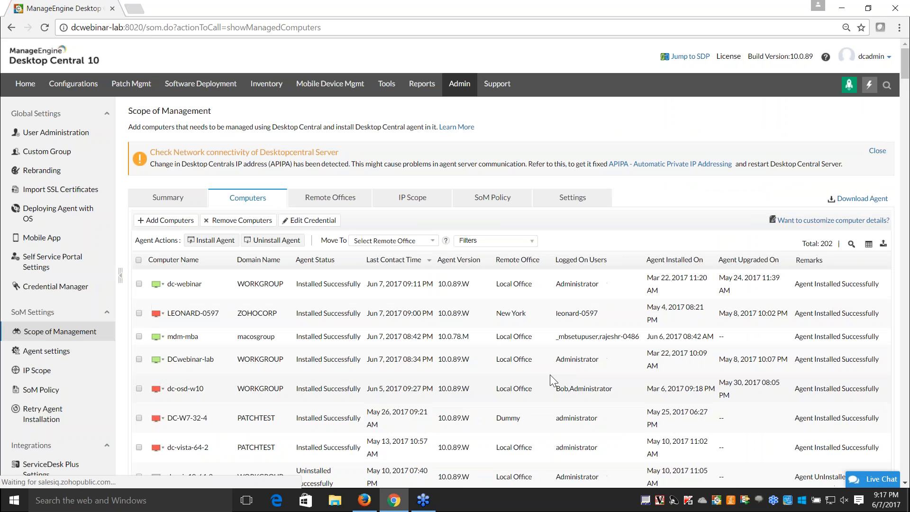
scroll(550, 375, "down", 1)
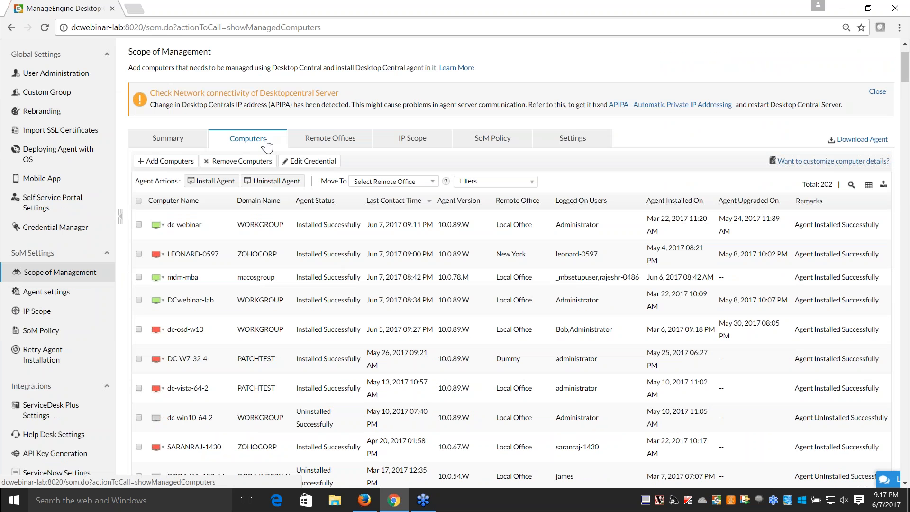
left_click(312, 138)
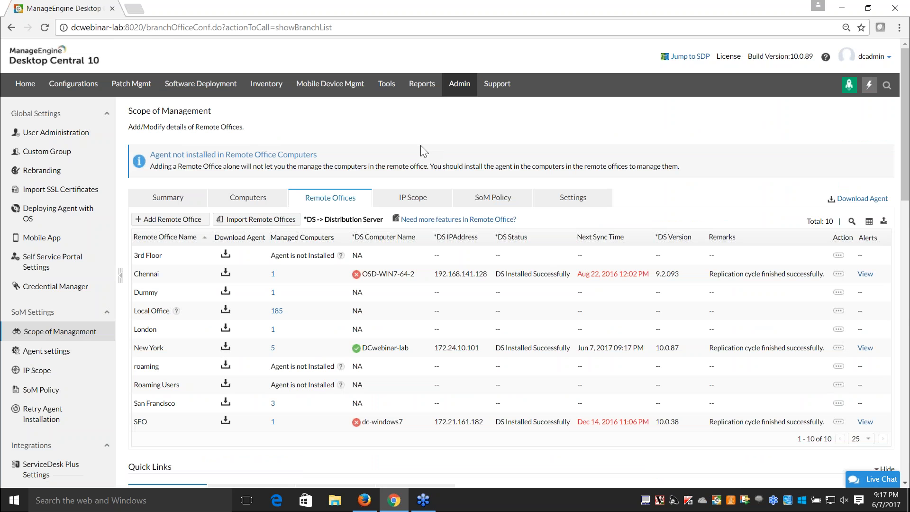
Review the remote office IP scopes and the choices for adding one, leave without adding, and examine San Francisco's IP range
left_click(405, 208)
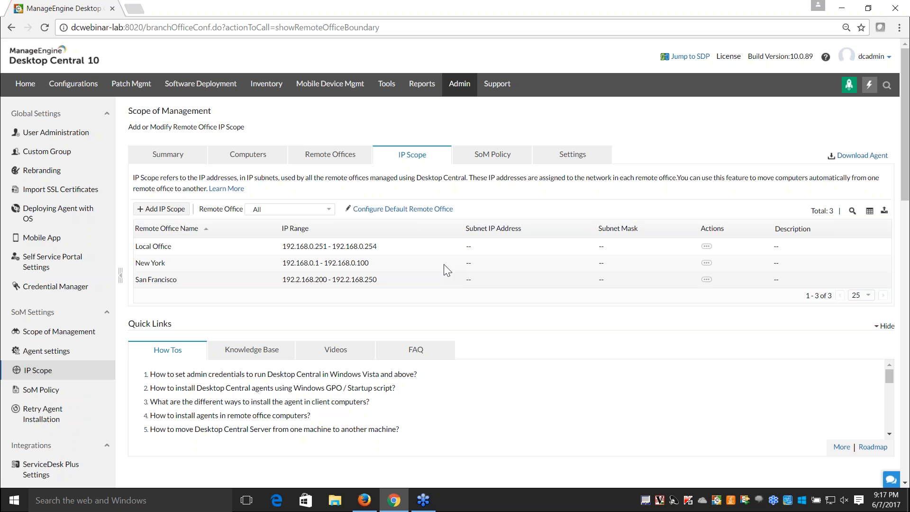
left_click(156, 212)
left_click(540, 208)
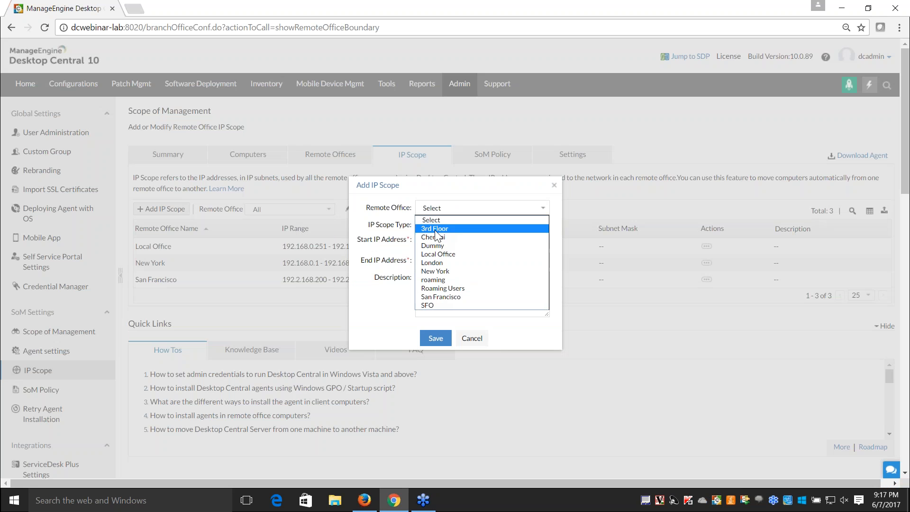
left_click(554, 187)
left_click(554, 187)
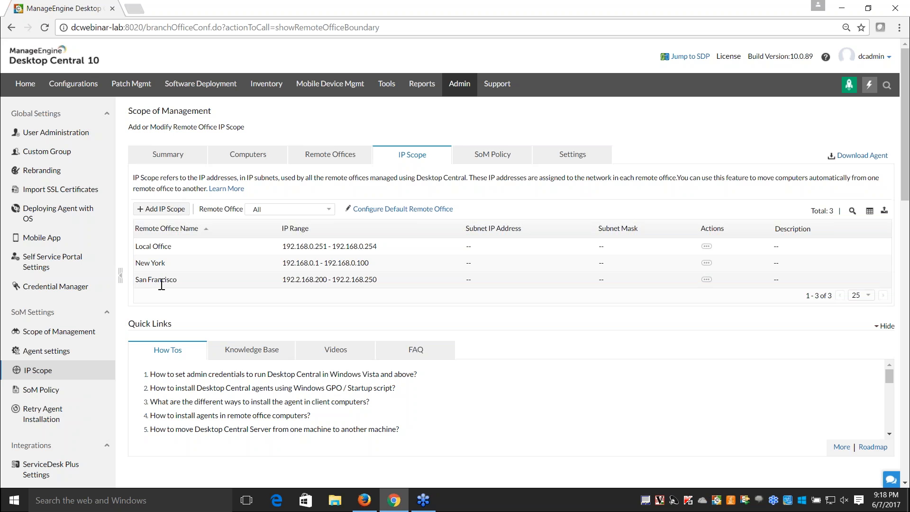
double_click(331, 279)
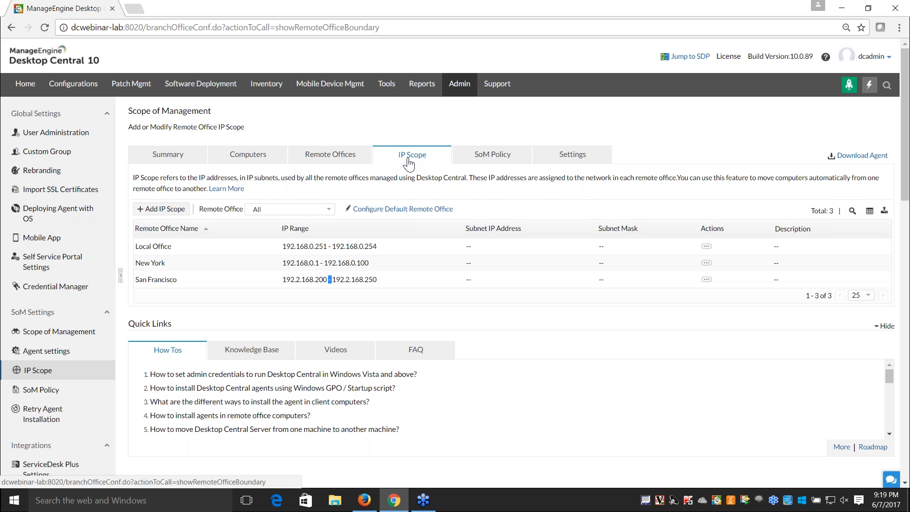
Open the SoM Policy's AD sync settings and review the notification e-mail address, sync schedule and synchronized domains and OUs
left_click(492, 154)
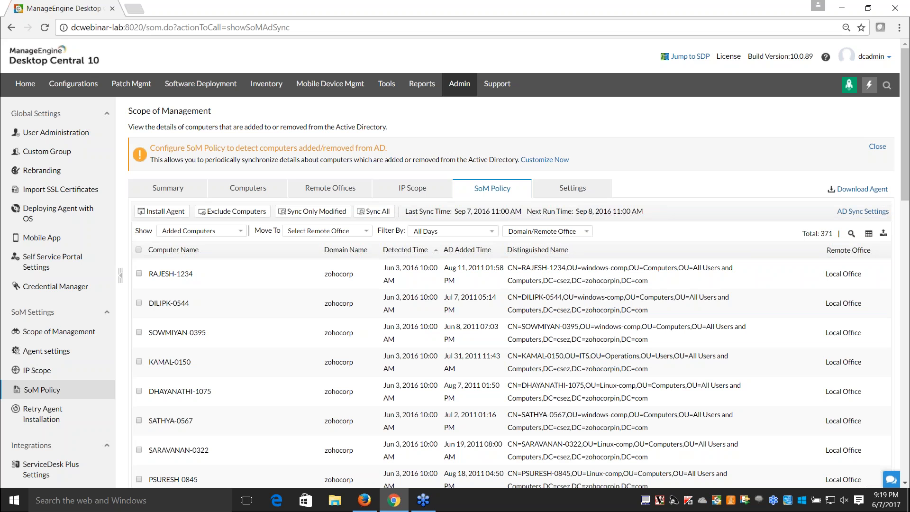
left_click(859, 217)
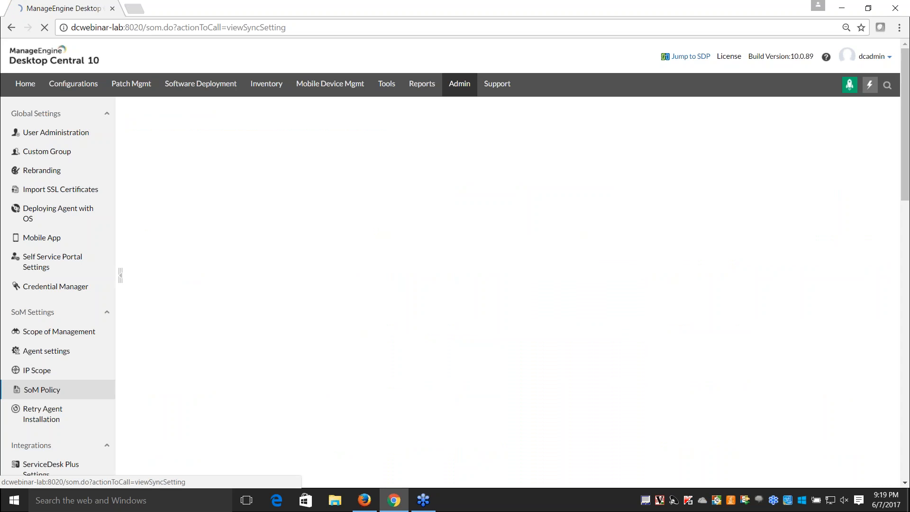
scroll(730, 338, "down", 10)
left_click_drag(281, 193, 179, 195)
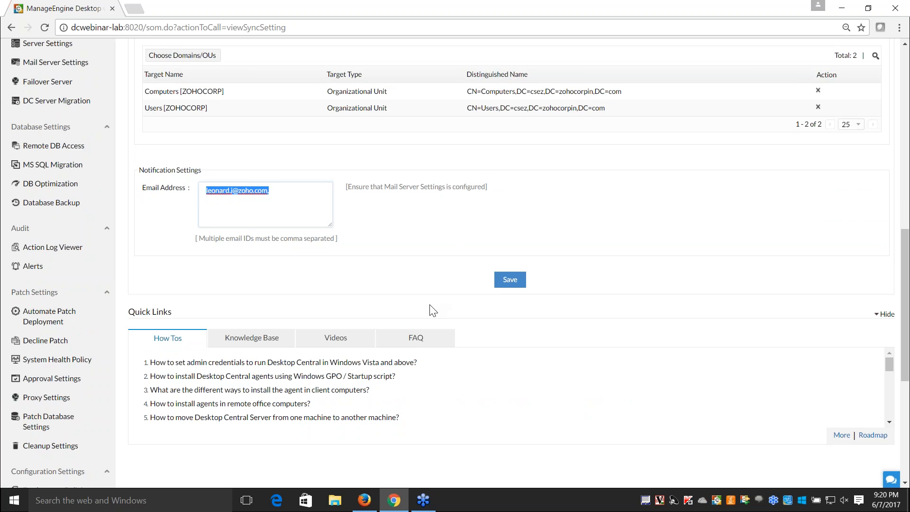
scroll(431, 308, "up", 4)
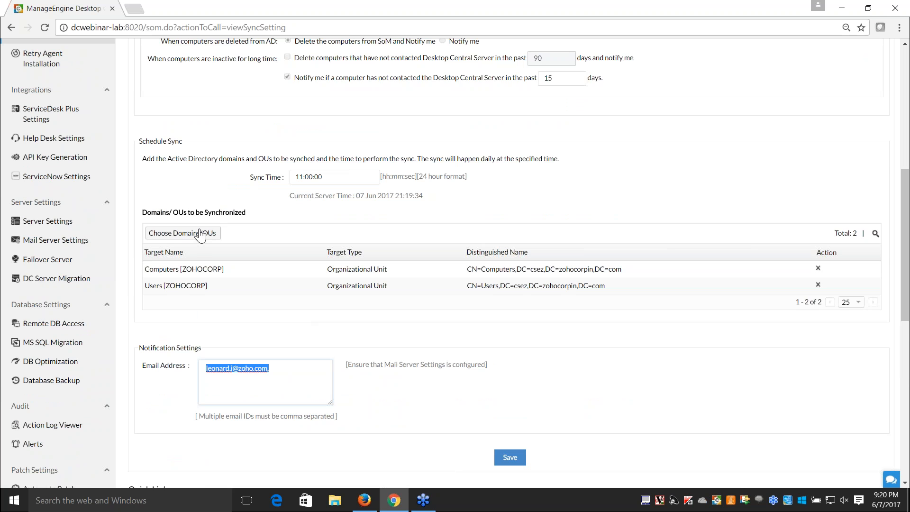
Review the SoM Policy's sync time and the actions for computers added to AD, keeping Install Agent and Notify me selected
scroll(332, 284, "up", 2)
left_click_drag(328, 296, 294, 297)
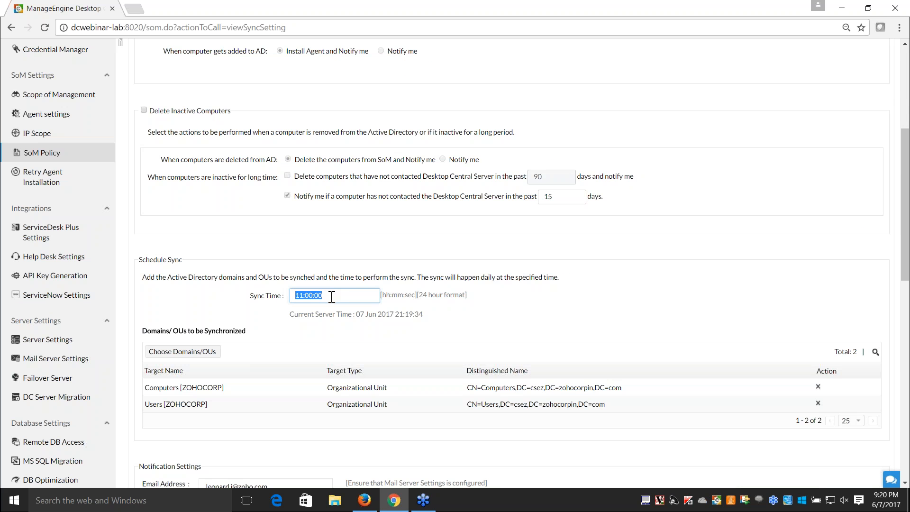
scroll(331, 297, "up", 1)
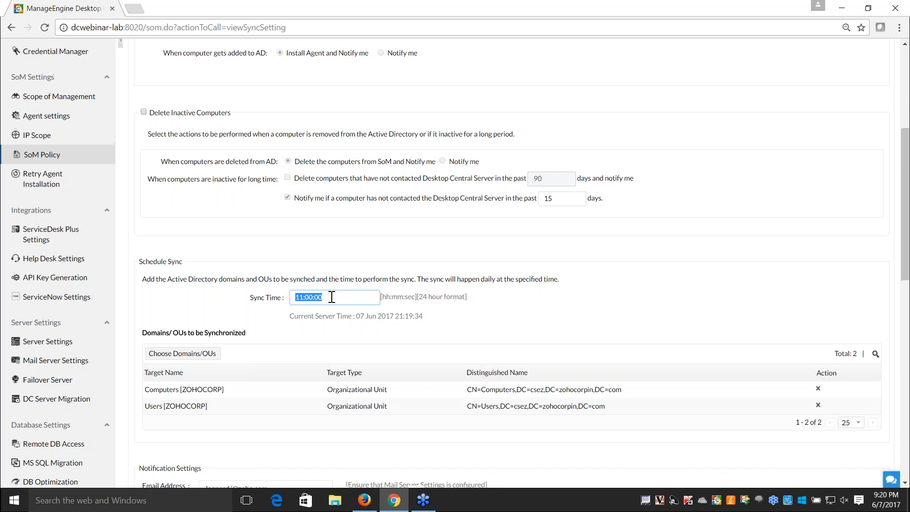
scroll(331, 297, "up", 5)
mouse_move(381, 237)
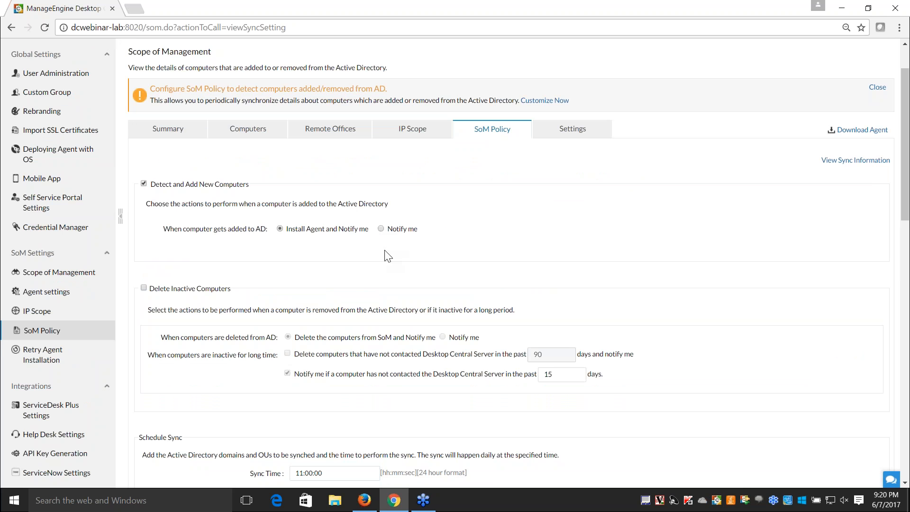
left_click(381, 229)
left_click(280, 229)
Enable Delete Inactive Computers, try the Notify me action for computers deleted from AD, and return to Delete the computers from SoM and Notify me
left_click(143, 288)
scroll(707, 347, "down", 1)
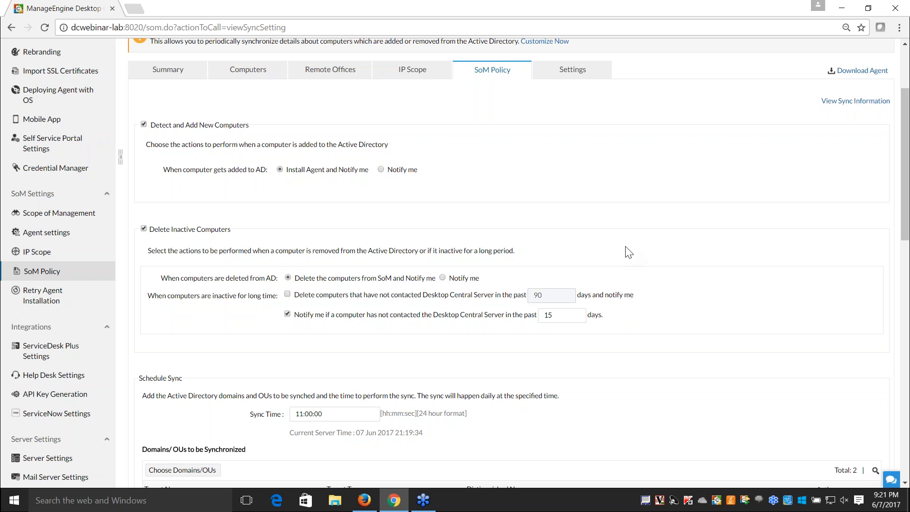
left_click(464, 277)
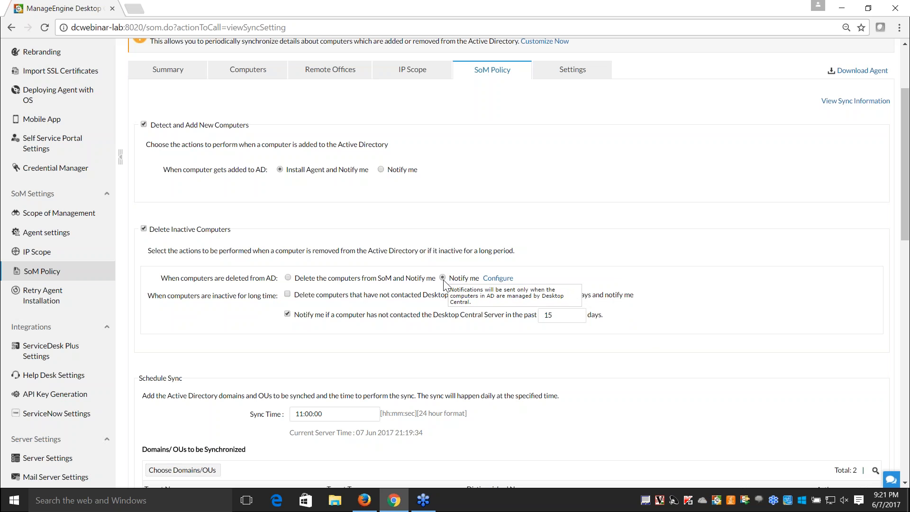
left_click(287, 278)
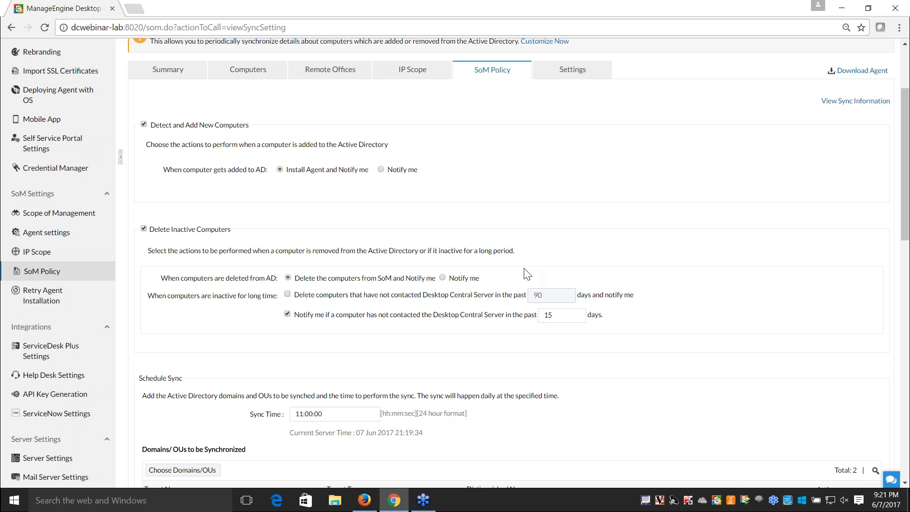
Set the notification for computers that have not contacted the Desktop Central Server to 5 days
left_click(288, 314)
left_click(288, 315)
left_click(565, 315)
double_click(564, 316)
type("5")
left_click(285, 315)
left_click(288, 314)
Enable deleting computers that have not contacted the server in the past 90 days, with the inactivity notification also turned on
left_click(287, 295)
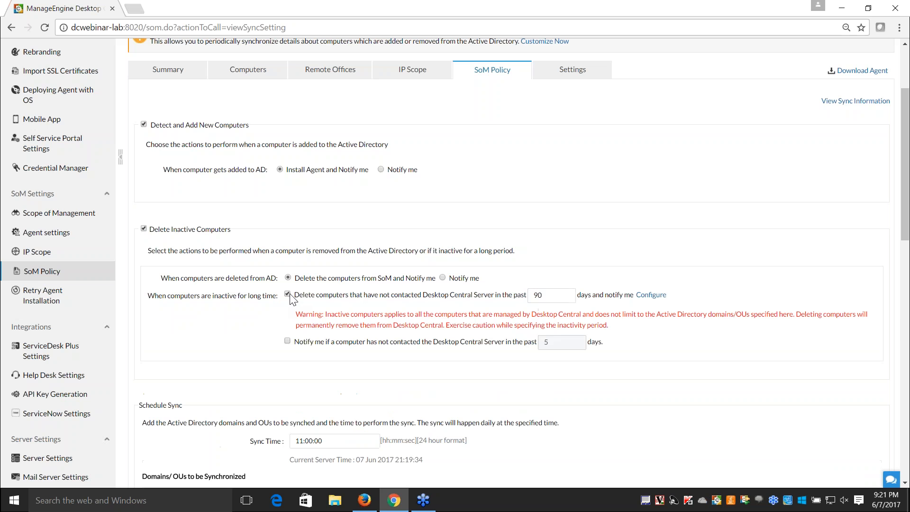
double_click(540, 294)
left_click(287, 340)
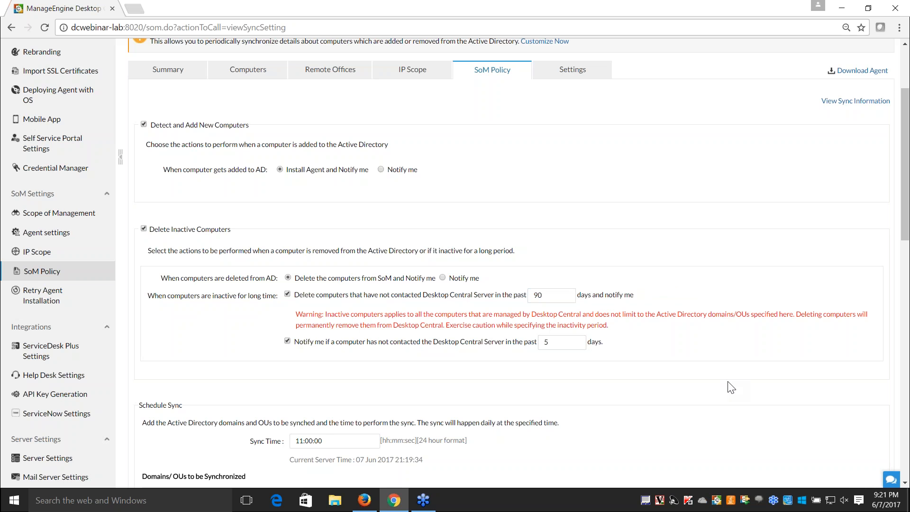
Look at the Retry Agent Installation settings, check the managed computers list with all computers selected, and return to the retry settings
scroll(730, 387, "up", 3)
scroll(731, 387, "up", 1)
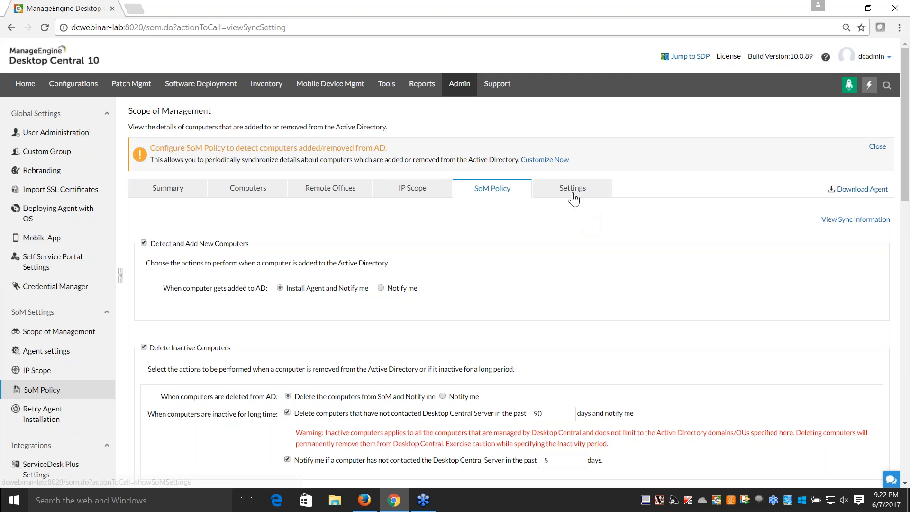
left_click(574, 189)
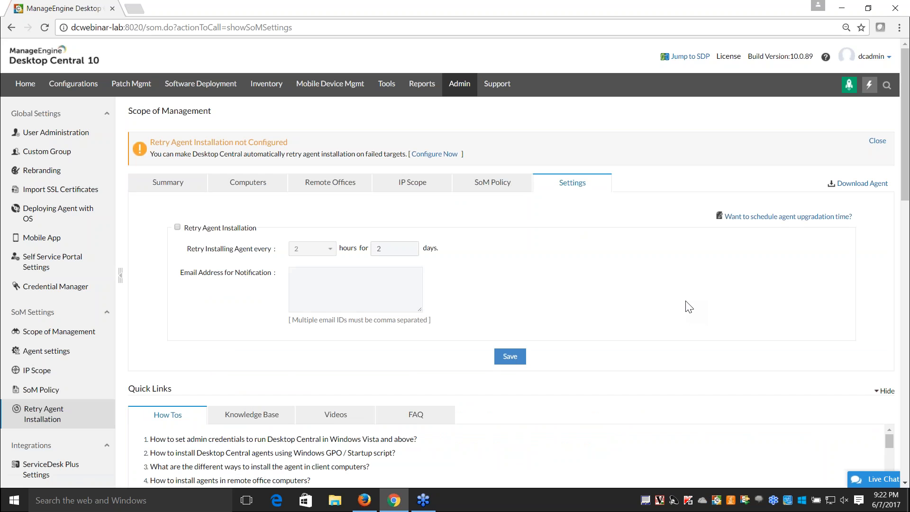
left_click(244, 185)
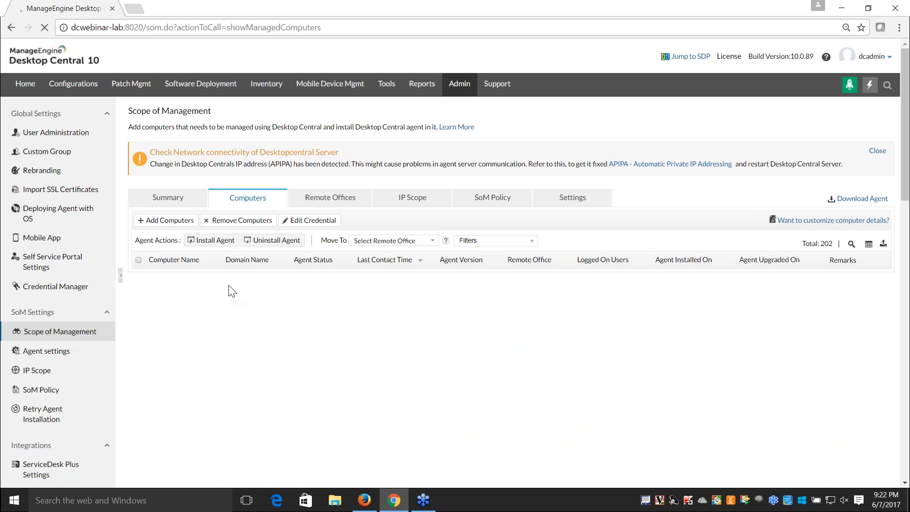
left_click(139, 259)
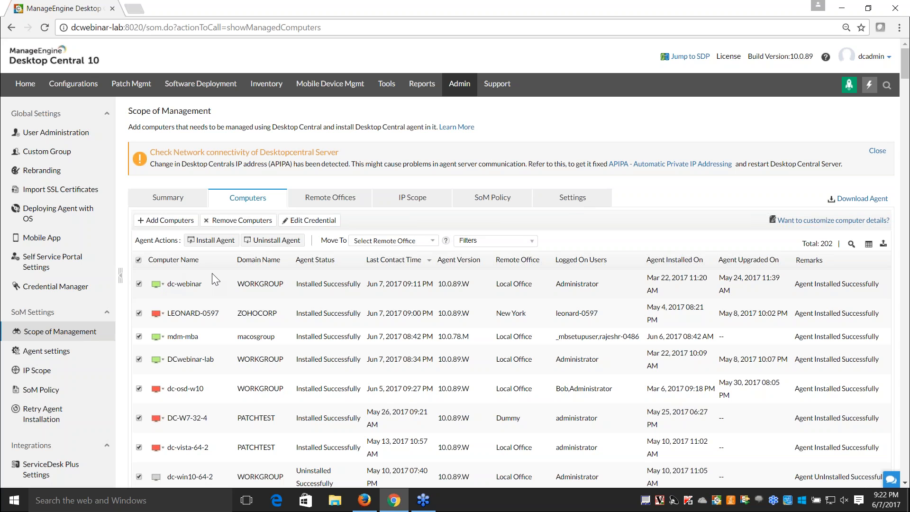
left_click(573, 199)
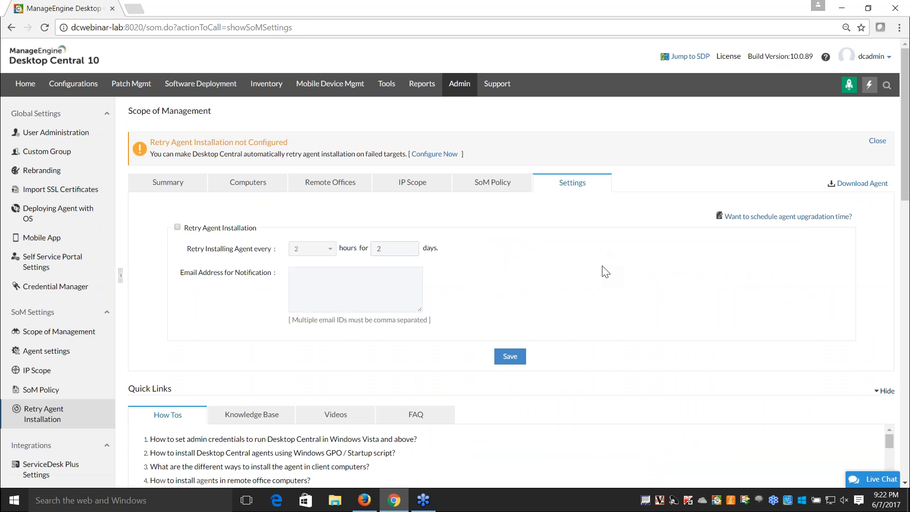
Enable Retry Agent Installation every 3 hours for 3 days and start editing the notification e-mail address
left_click(178, 227)
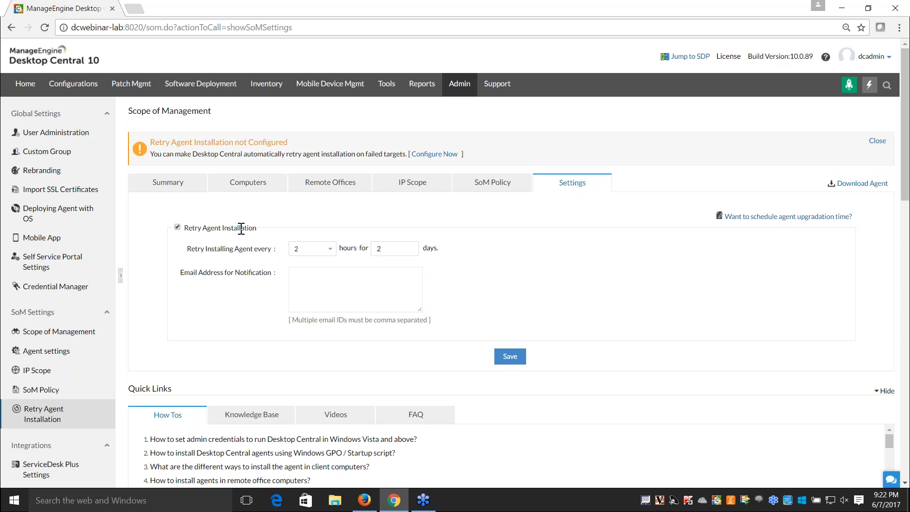
left_click(325, 256)
left_click(301, 279)
left_click_drag(383, 247, 376, 247)
type("3")
left_click(378, 285)
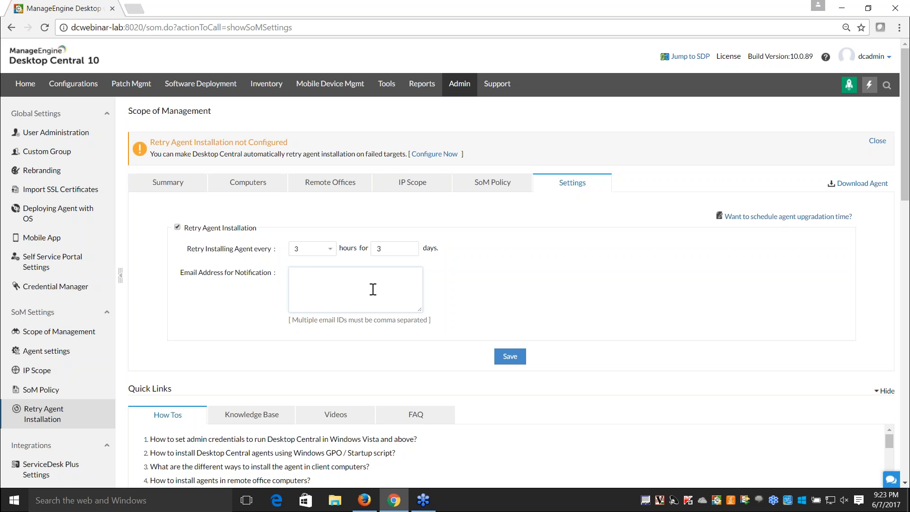
key("alt+Tab")
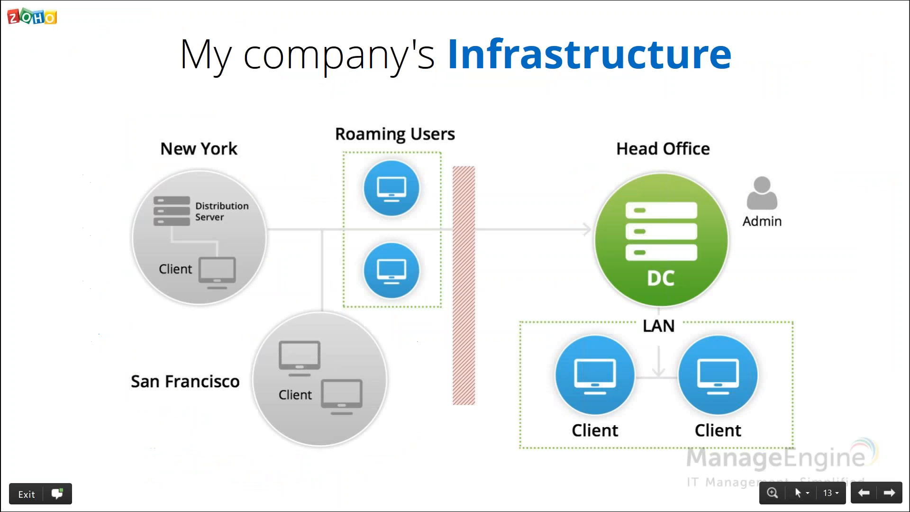
key("Right")
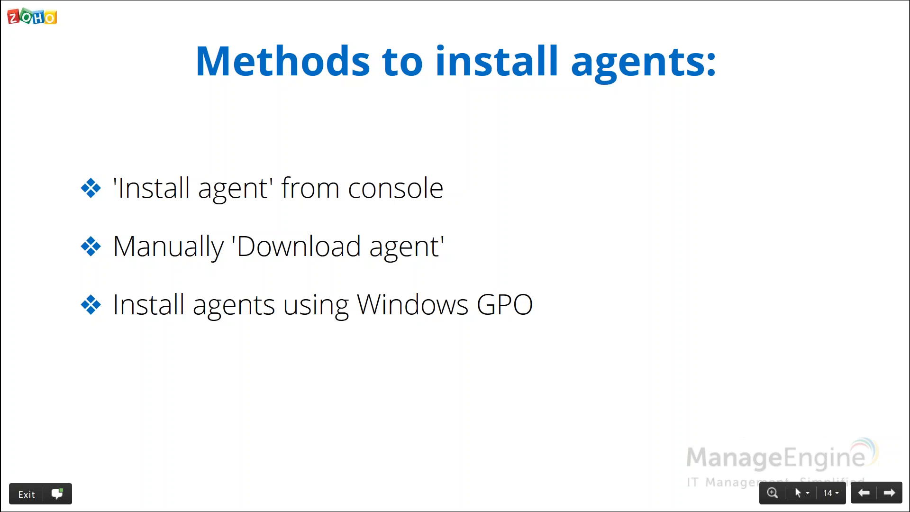
key("Right")
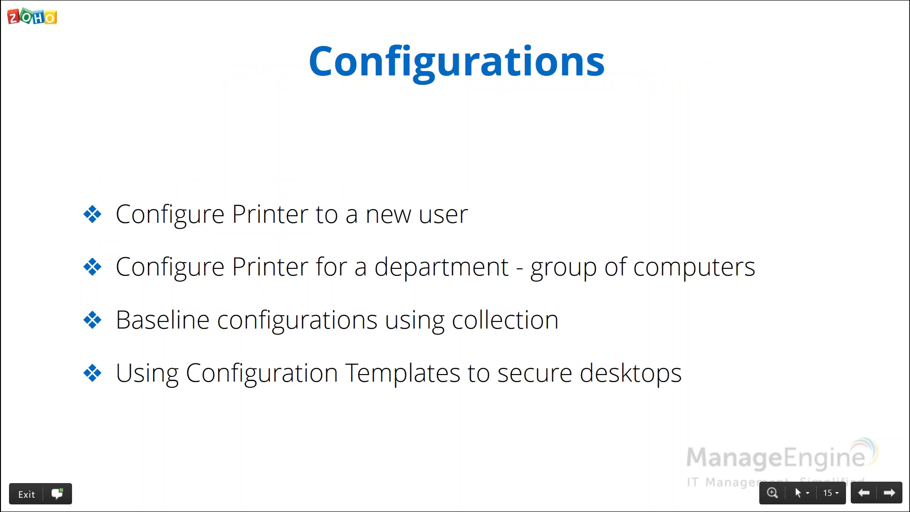
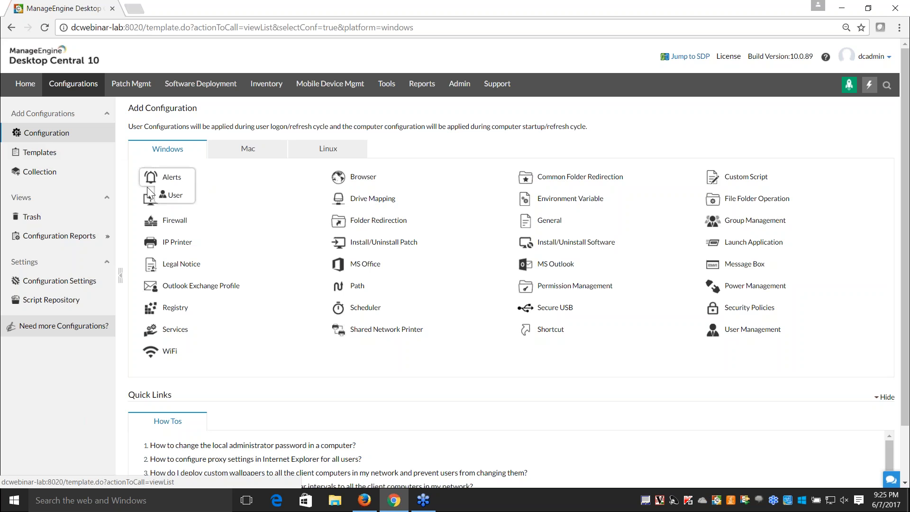
Look over the Windows configuration types and open a new user-level IP Printer configuration to review its fields
mouse_move(176, 243)
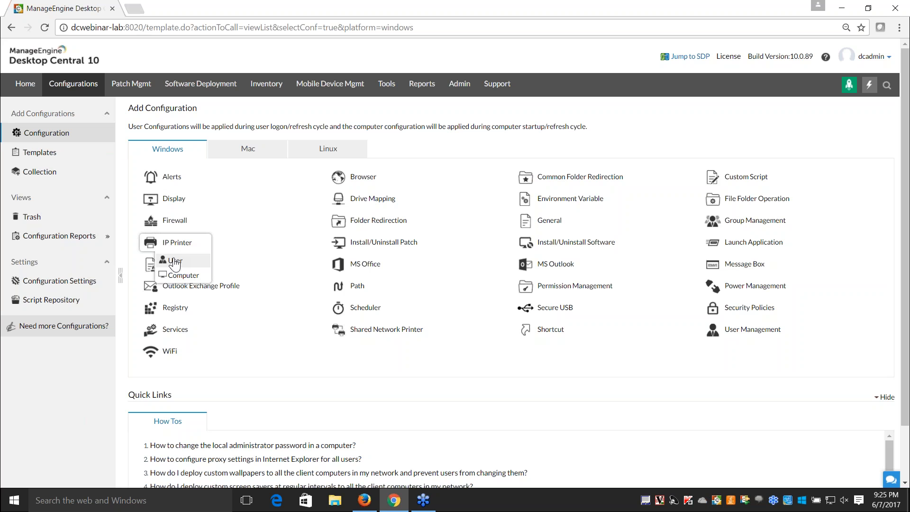
mouse_move(372, 201)
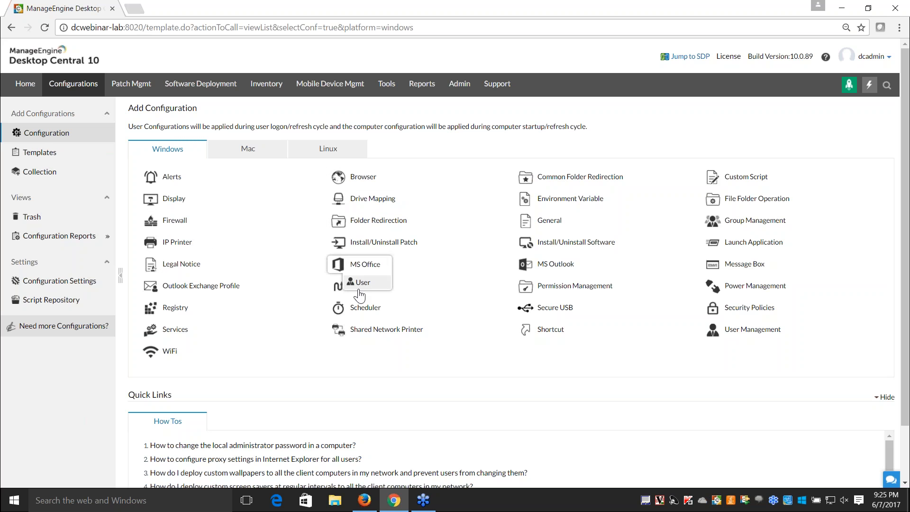
mouse_move(380, 337)
mouse_move(555, 307)
mouse_move(735, 178)
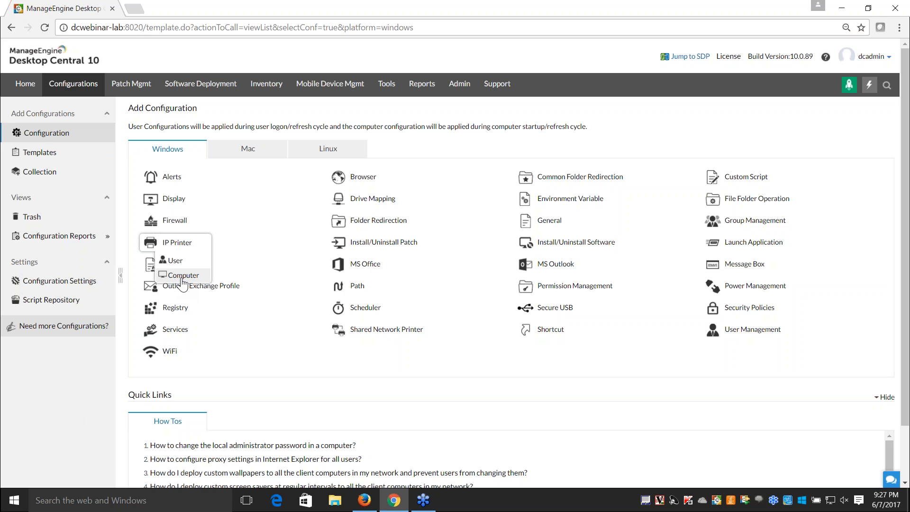
left_click(170, 261)
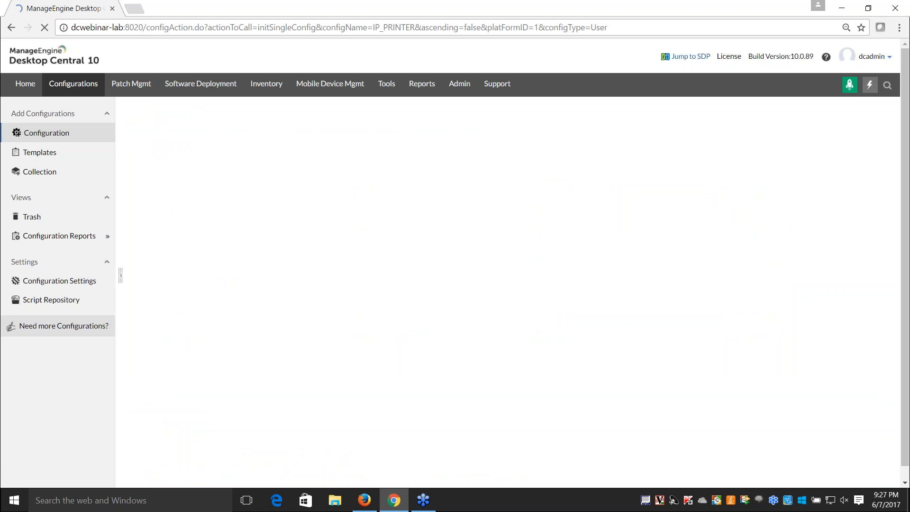
scroll(608, 242, "down", 1)
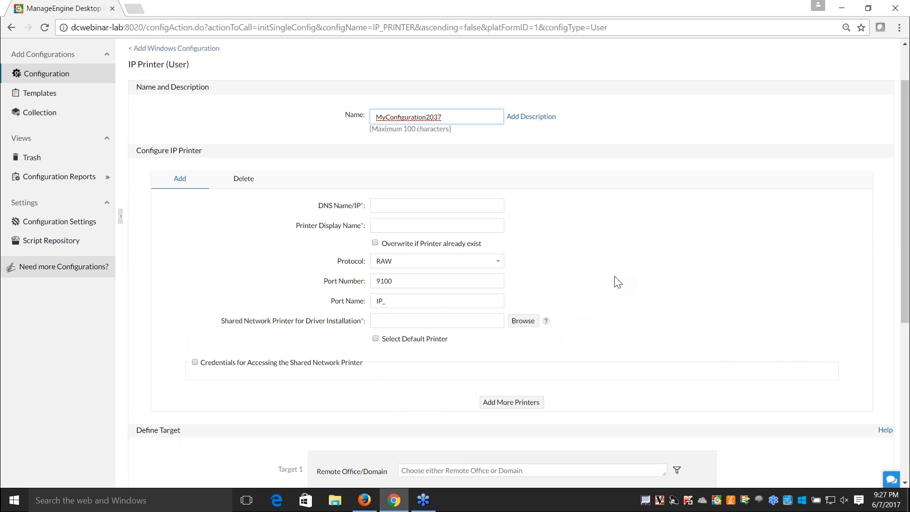
left_click(406, 205)
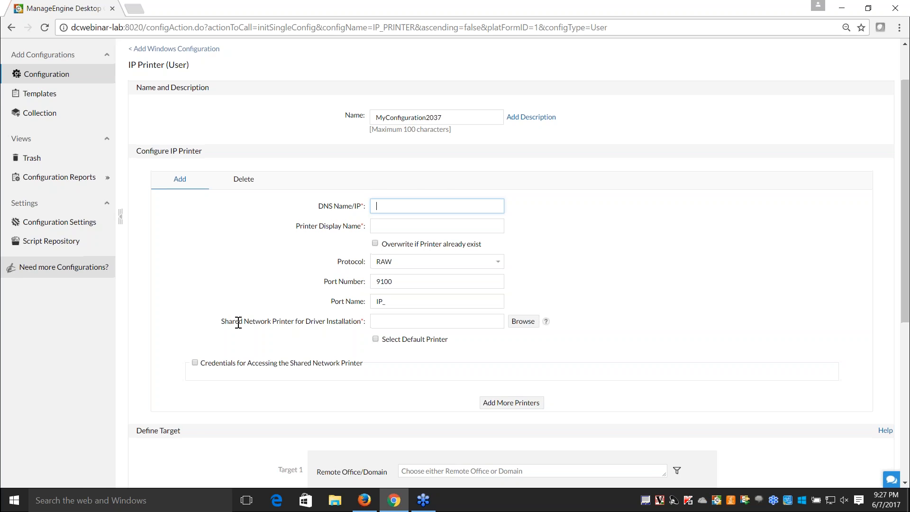
scroll(238, 319, "up", 1)
Search all configurations by the name "new" and open IP Printer for New USER for modification
left_click(67, 87)
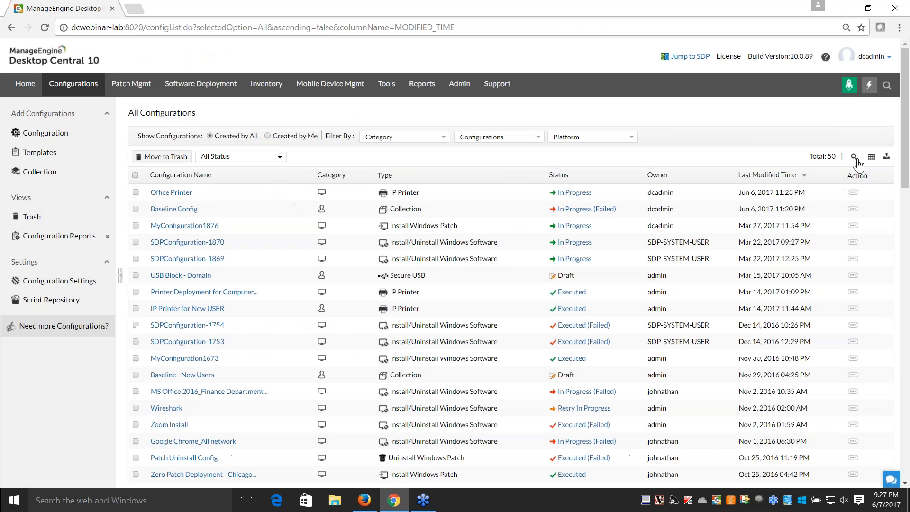
left_click(854, 157)
left_click(230, 196)
type("new")
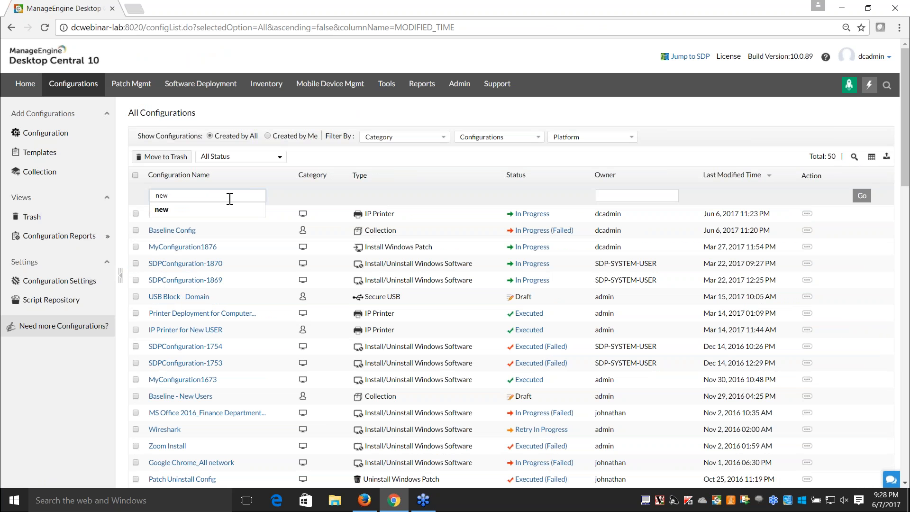
key("Return")
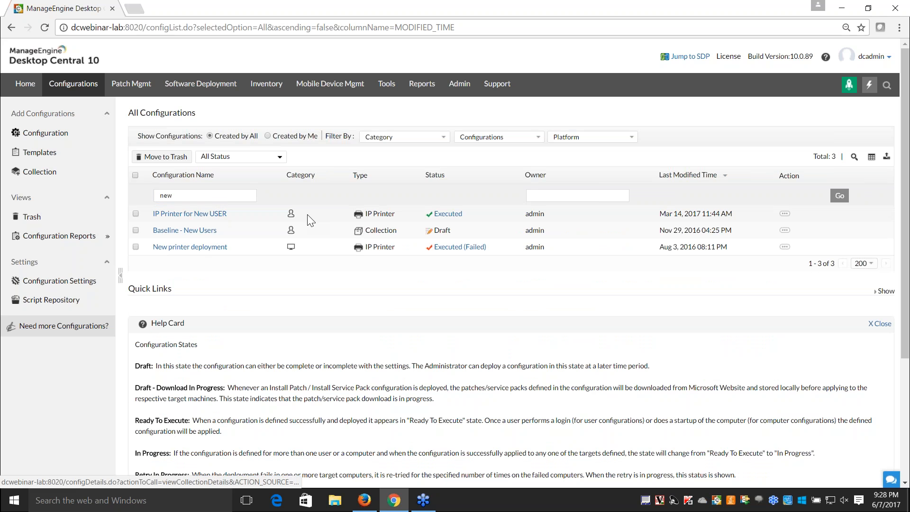
left_click(785, 214)
left_click(715, 213)
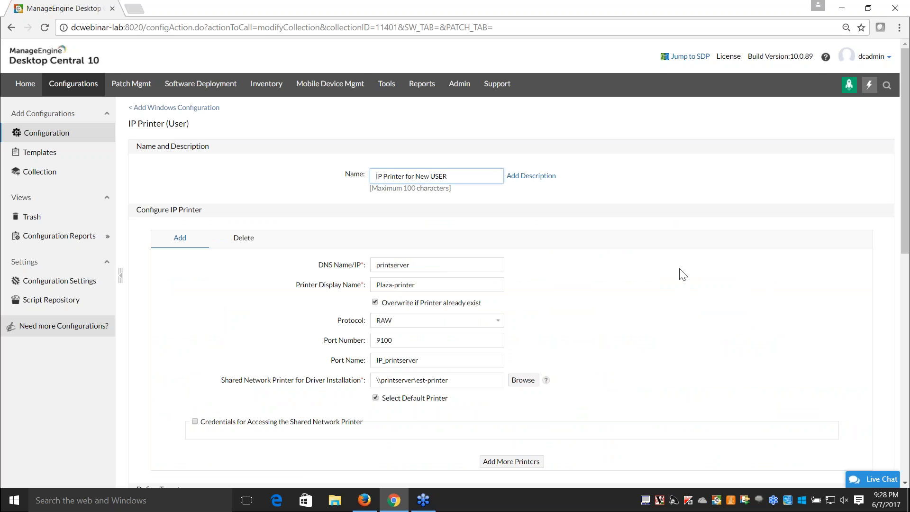
Show the description field for the IP Printer for New USER configuration and check its name
left_click_drag(461, 177, 350, 177)
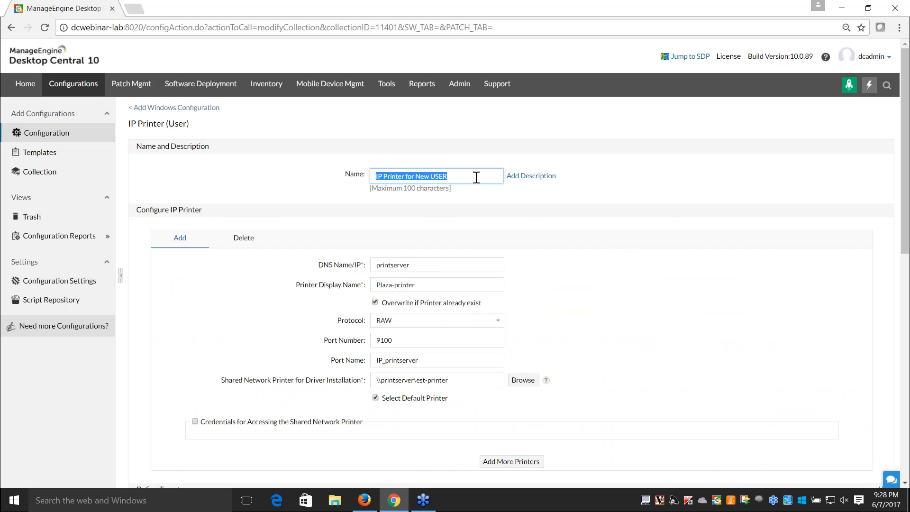
left_click(536, 180)
left_click(537, 185)
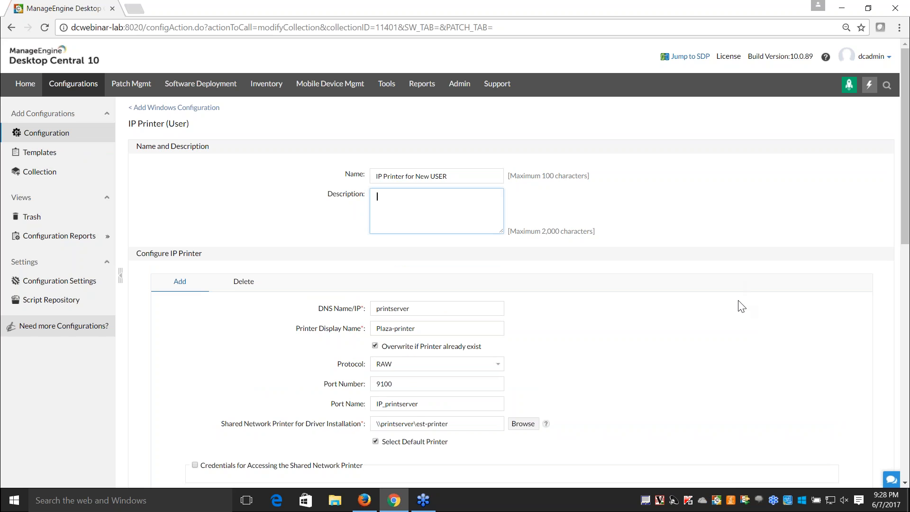
scroll(742, 305, "down", 3)
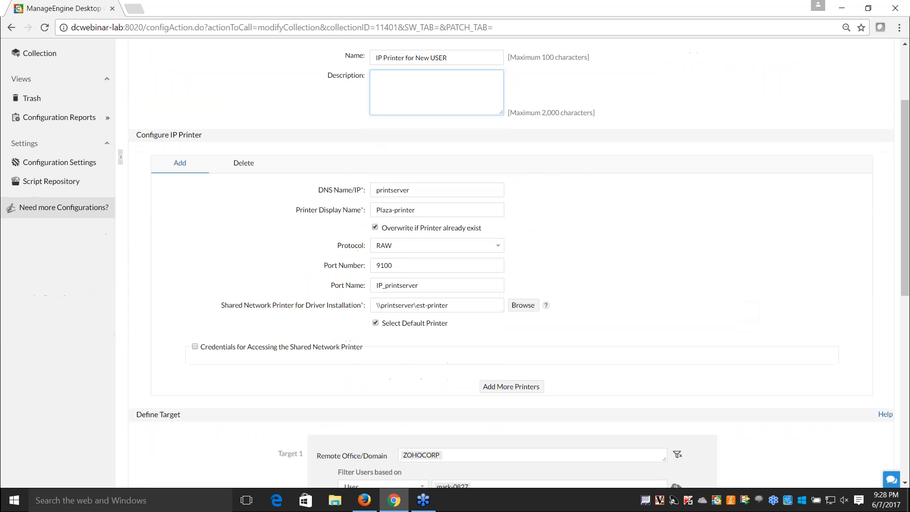
Review the printer's DNS name, display name, overwrite option, protocol, port number and port name
left_click_drag(406, 189, 368, 196)
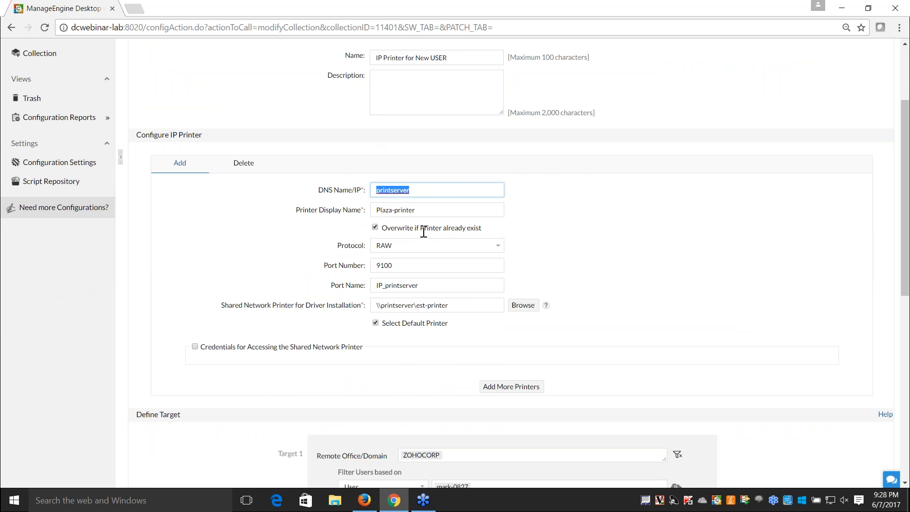
left_click(420, 210)
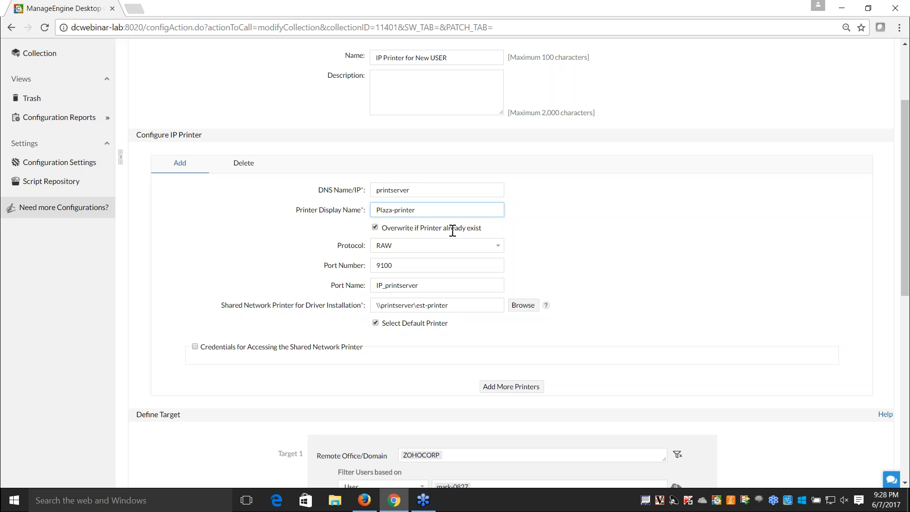
left_click(375, 227)
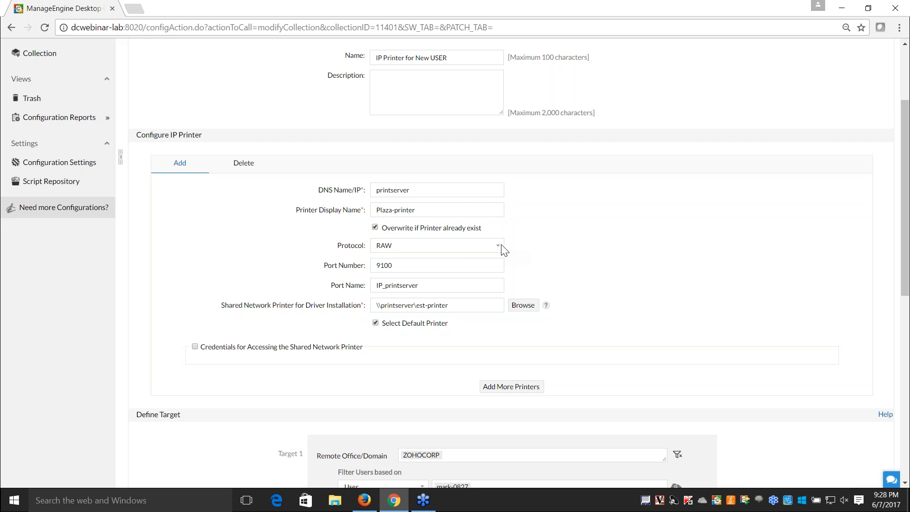
left_click(458, 264)
left_click(451, 284)
scroll(682, 294, "down", 1)
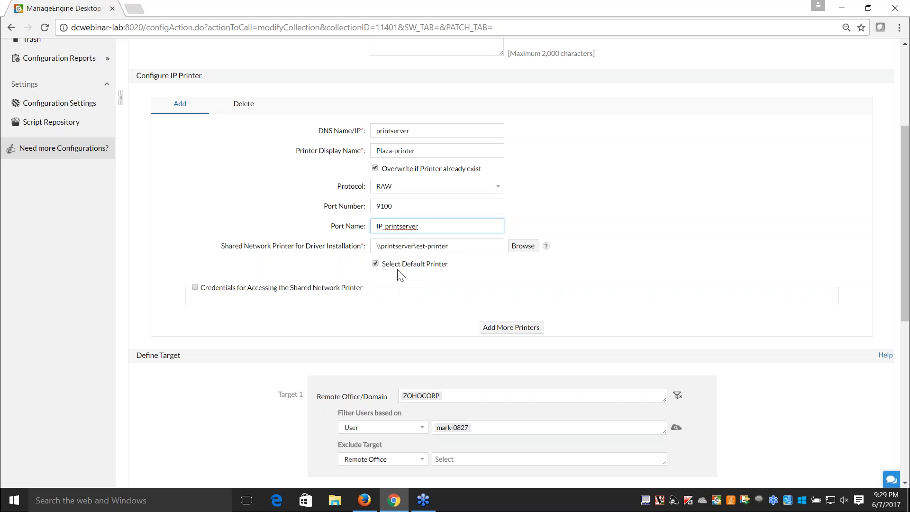
Check the shared network printer path and briefly show the credential fields for accessing that printer
left_click_drag(454, 246, 366, 249)
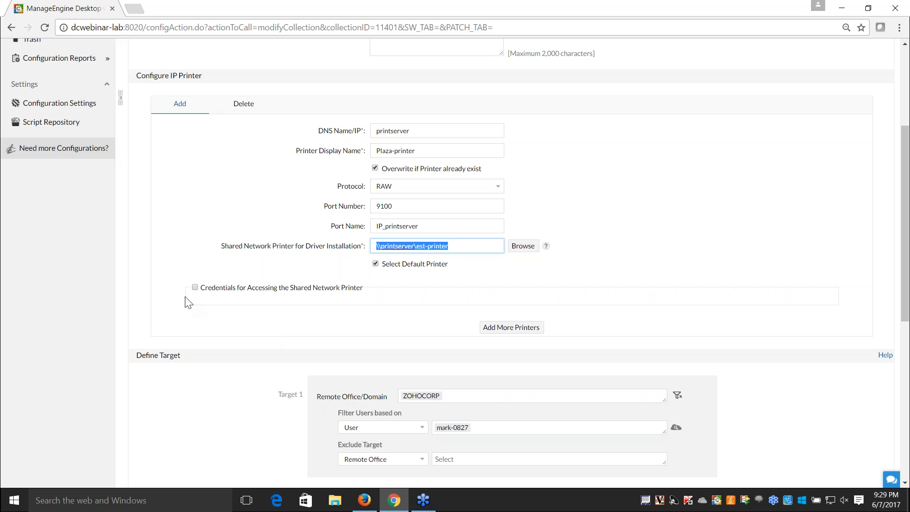
left_click(196, 288)
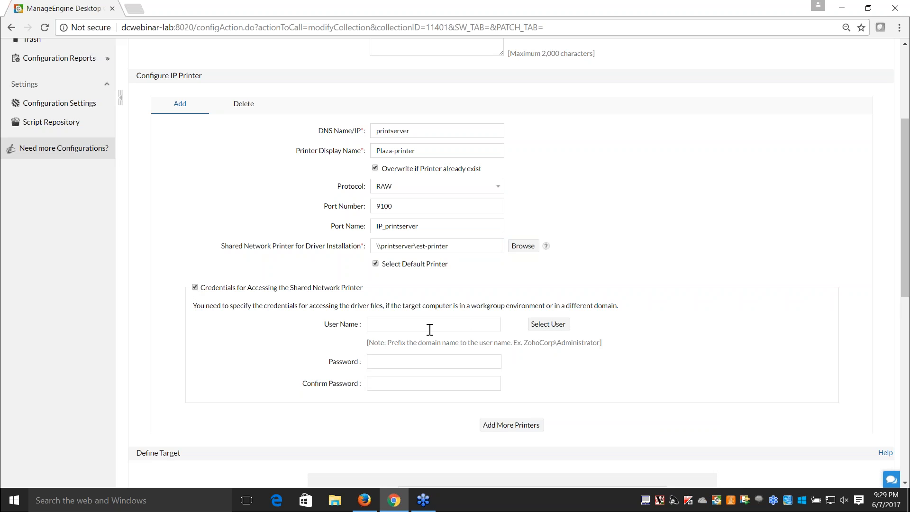
left_click(195, 287)
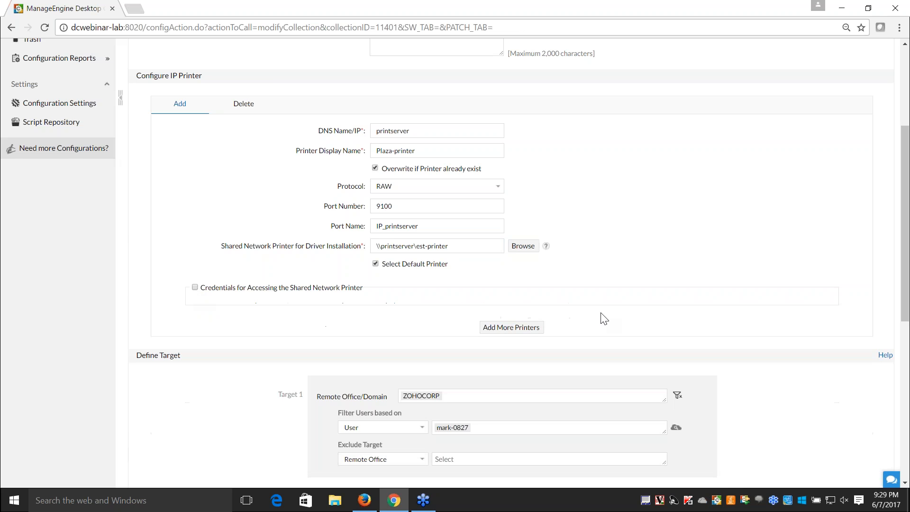
Reset the target's user filter and look through the remote offices and domains available for the target
scroll(605, 320, "down", 2)
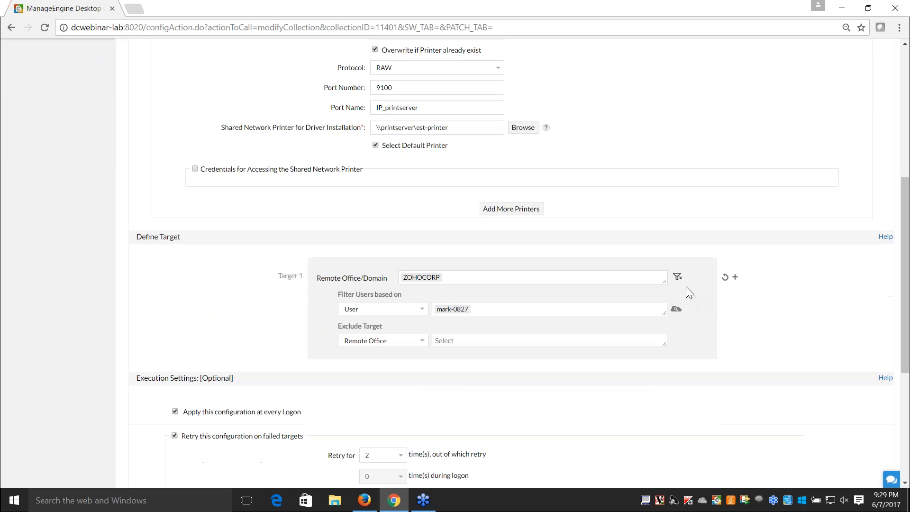
left_click(678, 277)
left_click(677, 276)
left_click(578, 278)
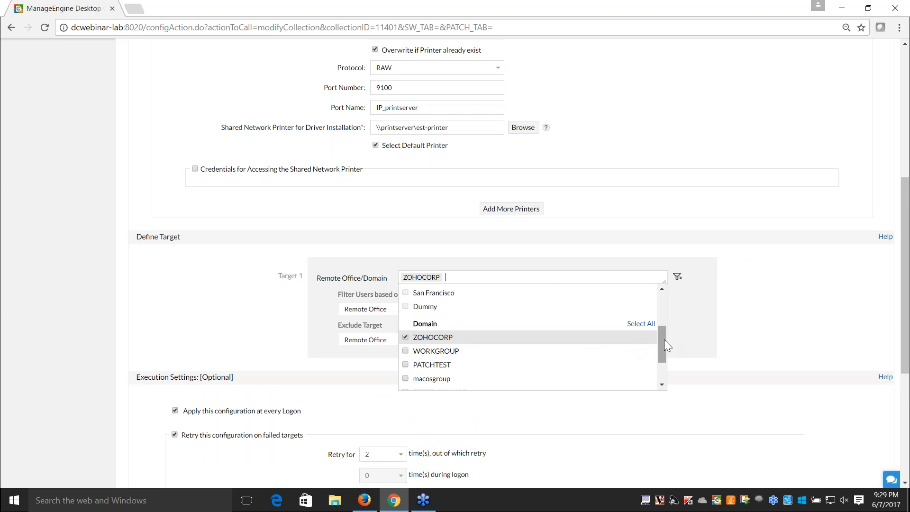
left_click_drag(664, 339, 660, 306)
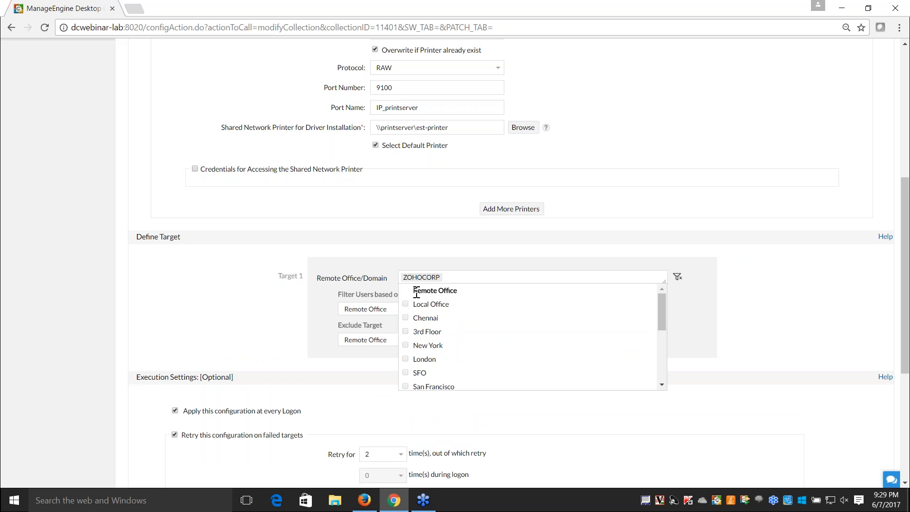
scroll(489, 345, "down", 3)
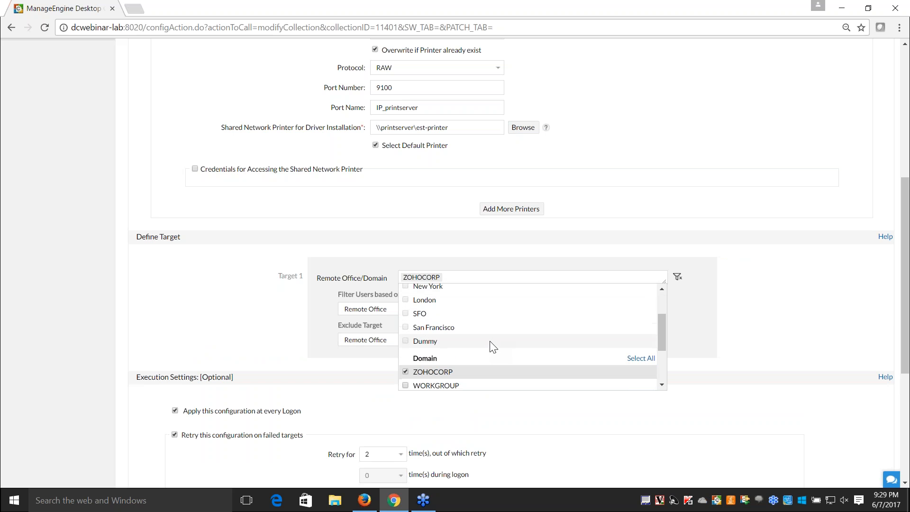
scroll(479, 348, "down", 2)
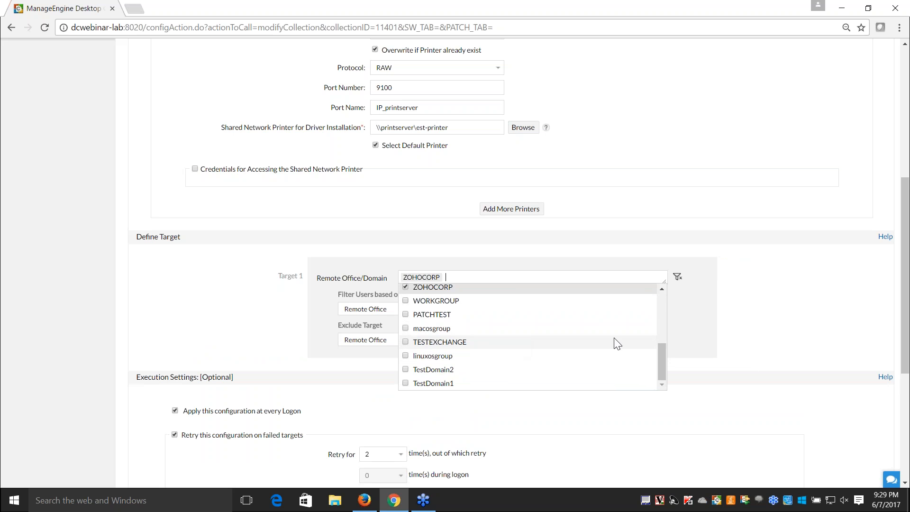
left_click(727, 303)
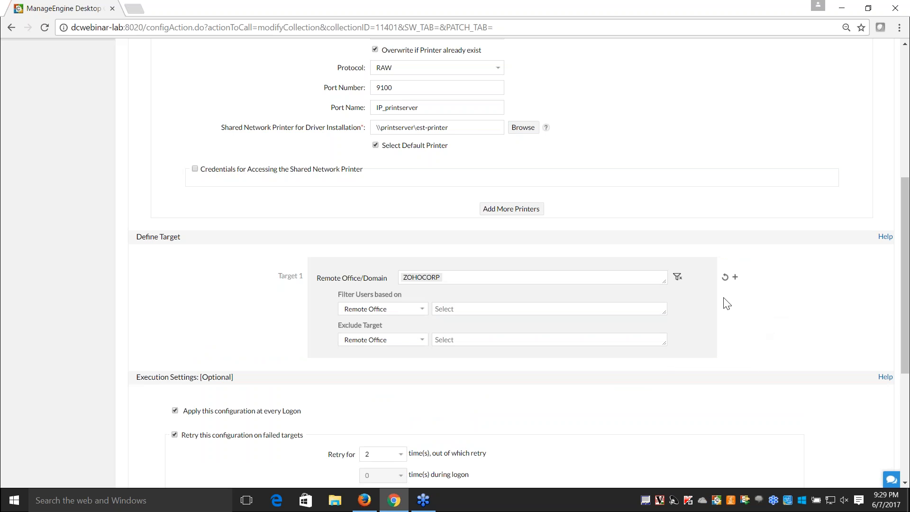
Filter the ZOHOCORP target by User, search for the user's first name and select the last matching account
left_click(677, 277)
left_click(678, 278)
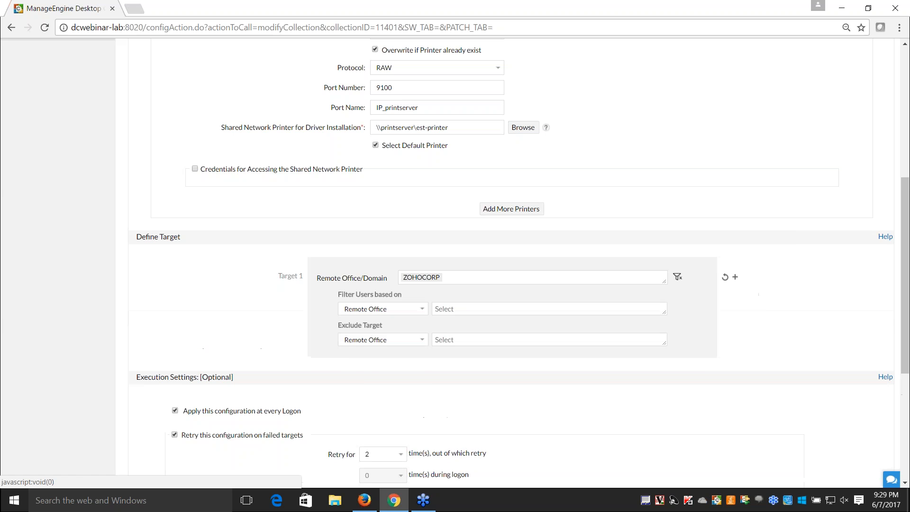
left_click(422, 309)
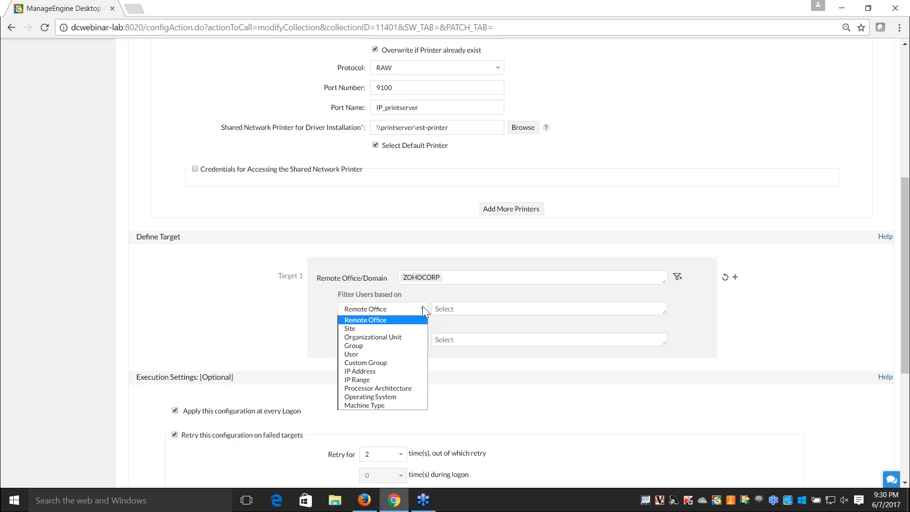
left_click(362, 354)
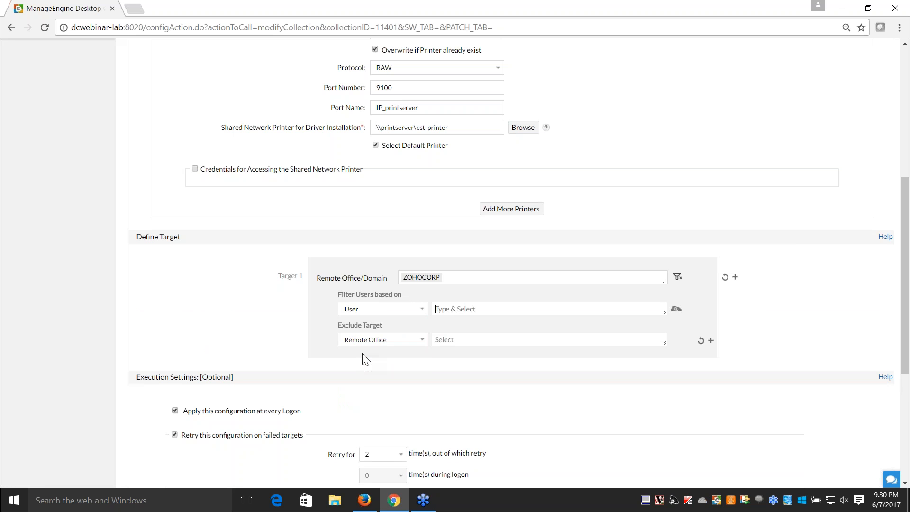
left_click(485, 311)
type("ma")
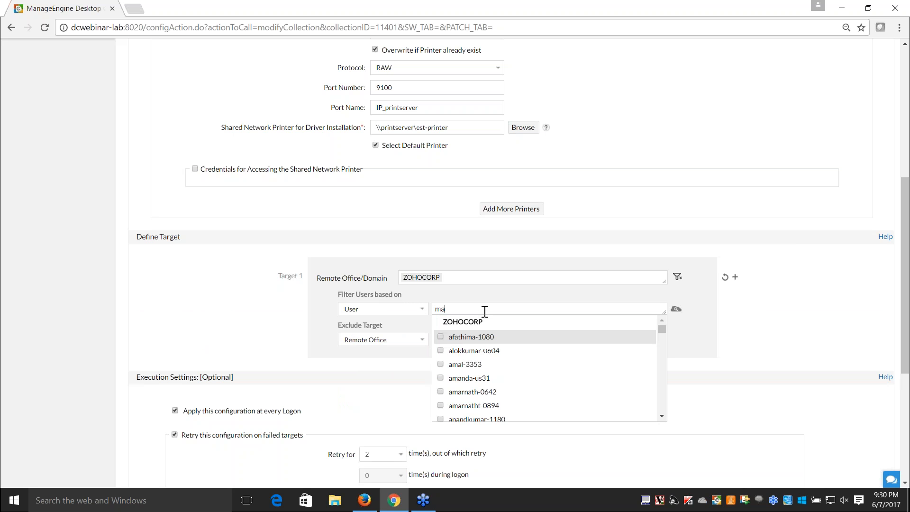
type("rk")
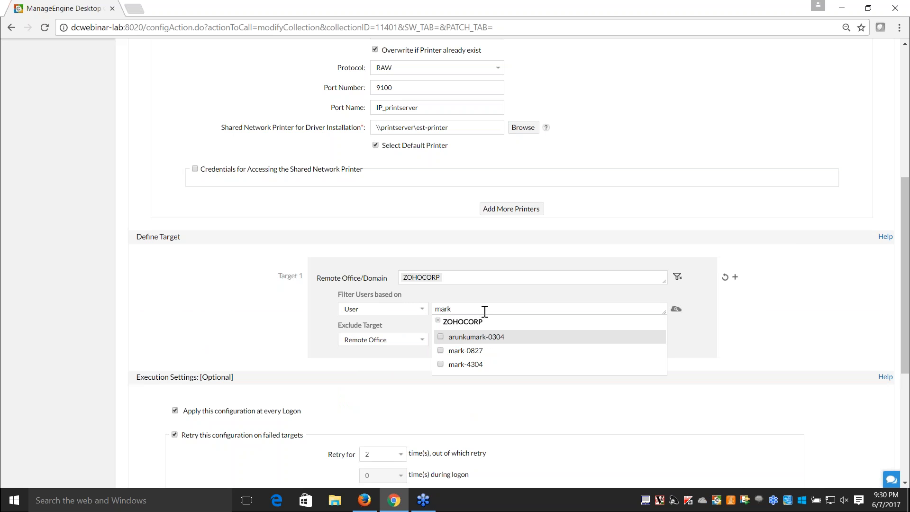
left_click(441, 363)
left_click(784, 339)
Check the Exclude Target options and the setting that applies the configuration at every logon
scroll(783, 339, "down", 3)
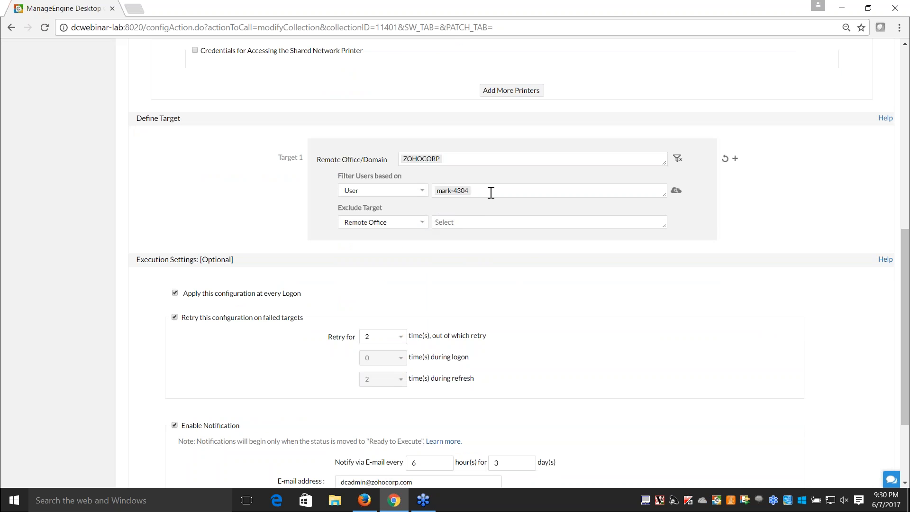
left_click(423, 225)
left_click(423, 225)
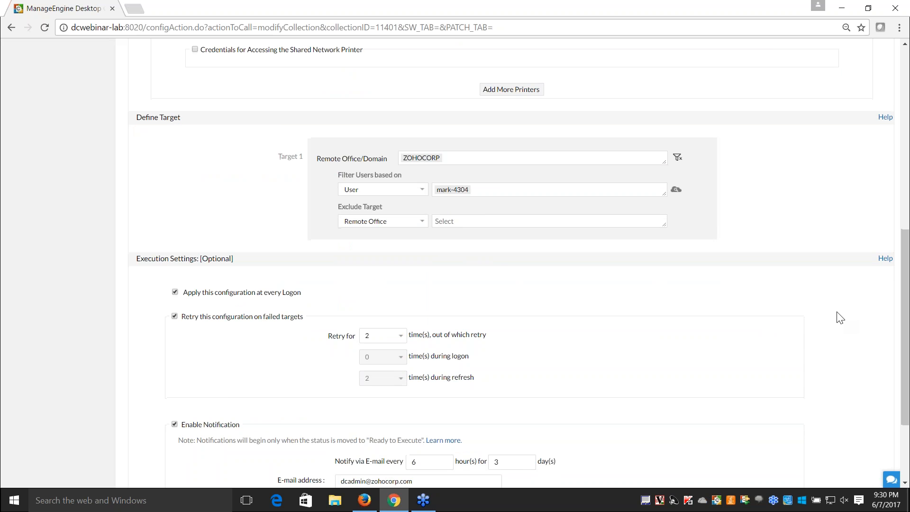
scroll(604, 285, "down", 1)
left_click_drag(181, 234, 345, 236)
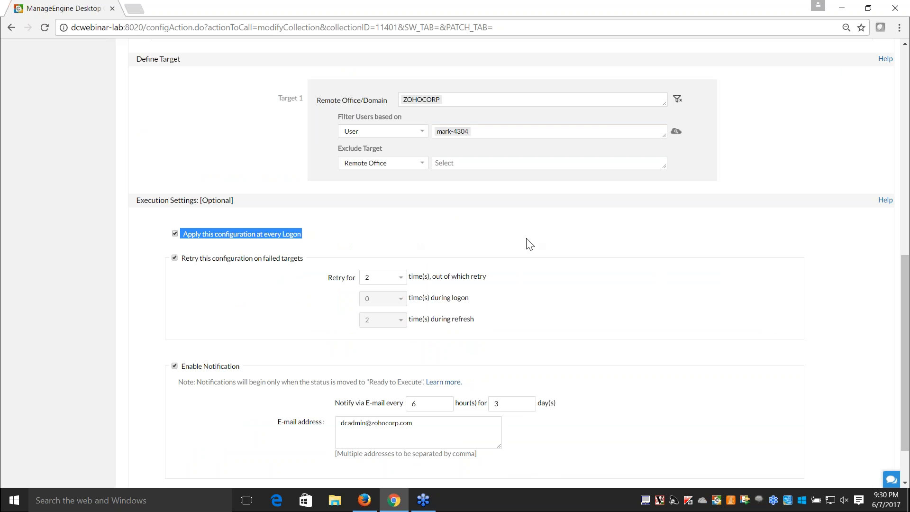
scroll(782, 325, "up", 1)
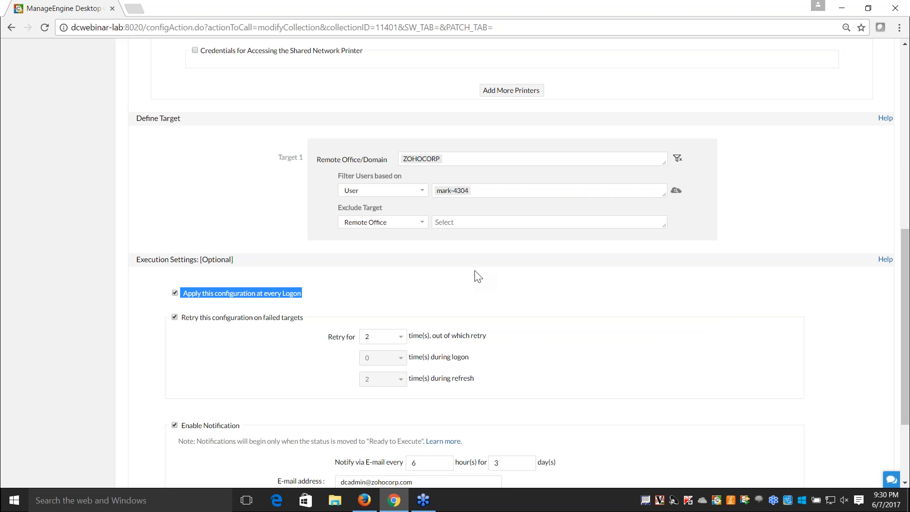
Look at the retry counts available for failed targets and close the choices without changing them
scroll(477, 276, "down", 3)
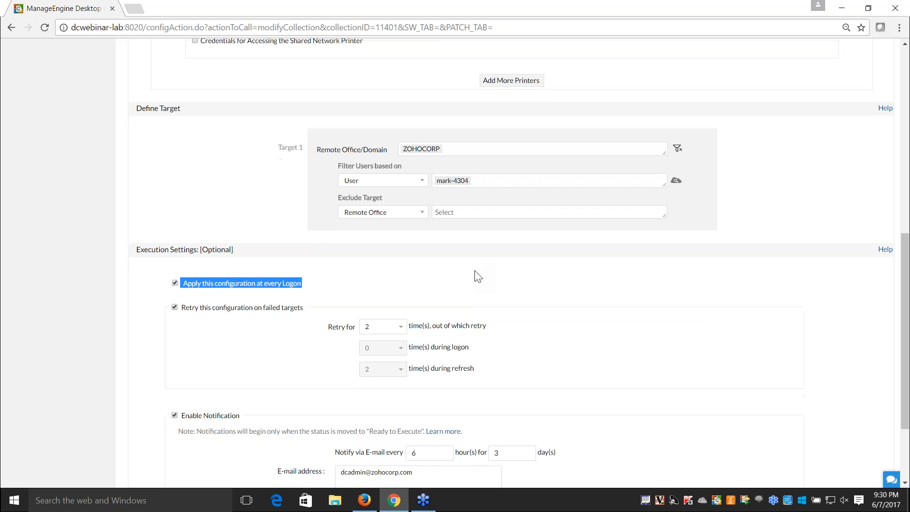
left_click(193, 209)
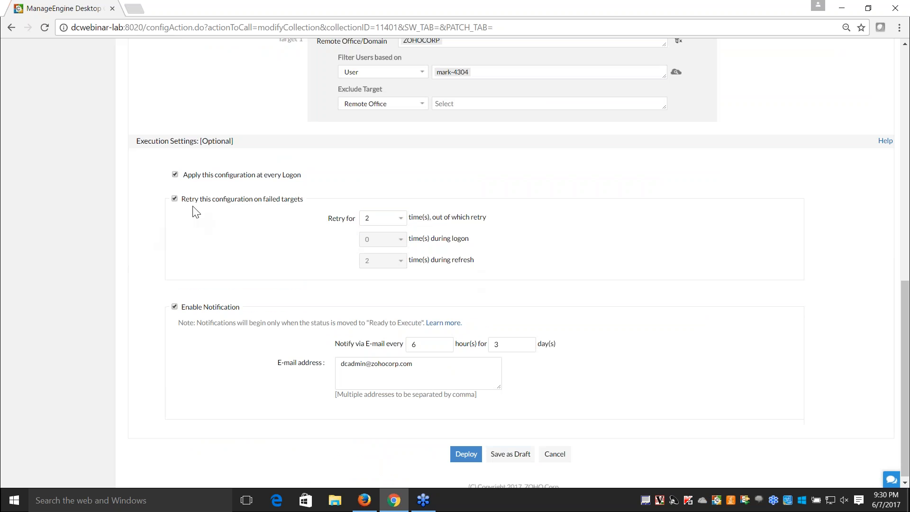
left_click(402, 218)
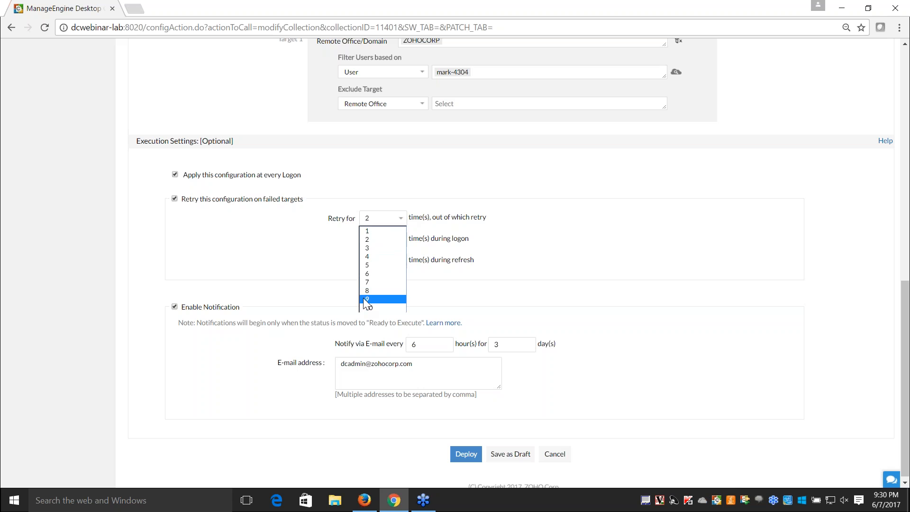
left_click(330, 255)
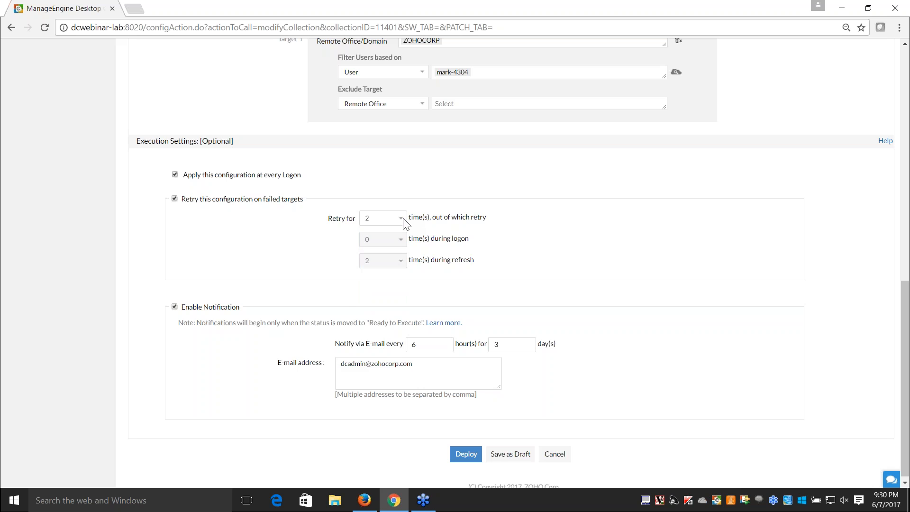
Review the notification e-mail settings and cancel the modification of the IP printer configuration
scroll(711, 306, "down", 1)
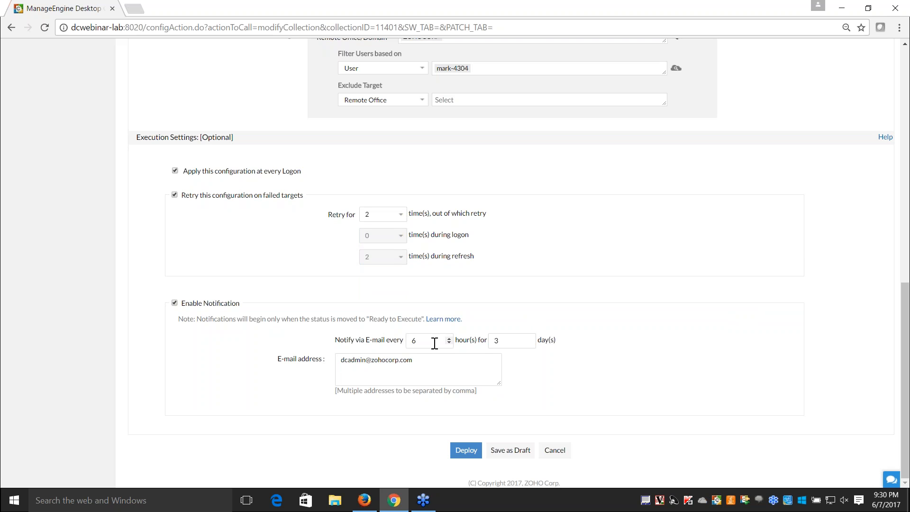
left_click_drag(411, 378, 337, 360)
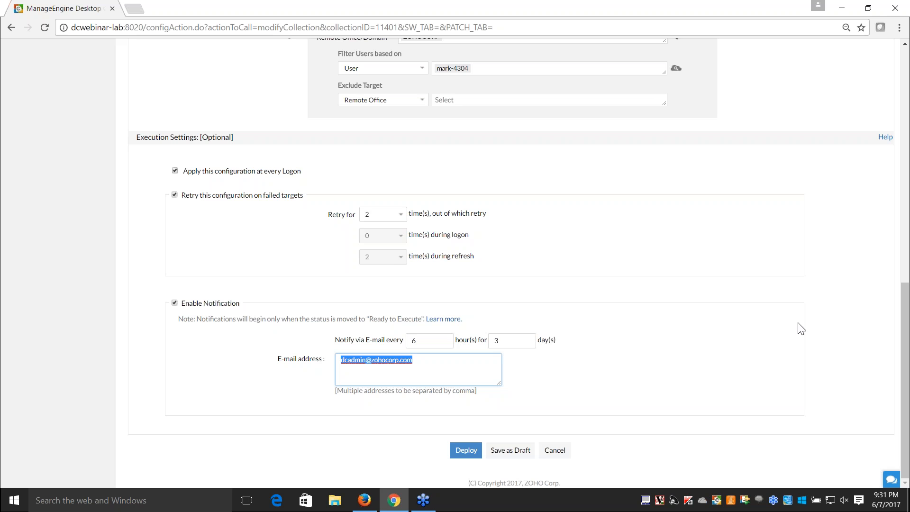
left_click(556, 456)
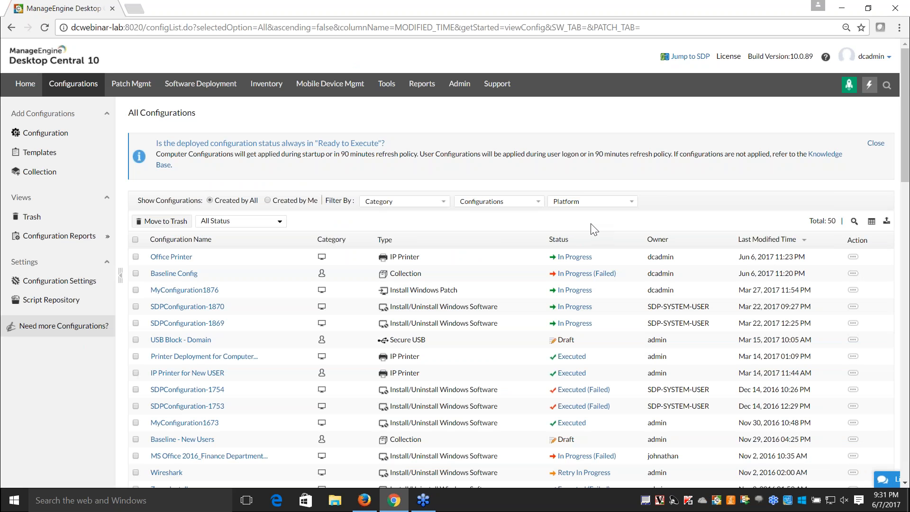
Look through the All Configurations list and read the Help Card explaining the configuration states
scroll(594, 230, "down", 1)
scroll(592, 229, "down", 1)
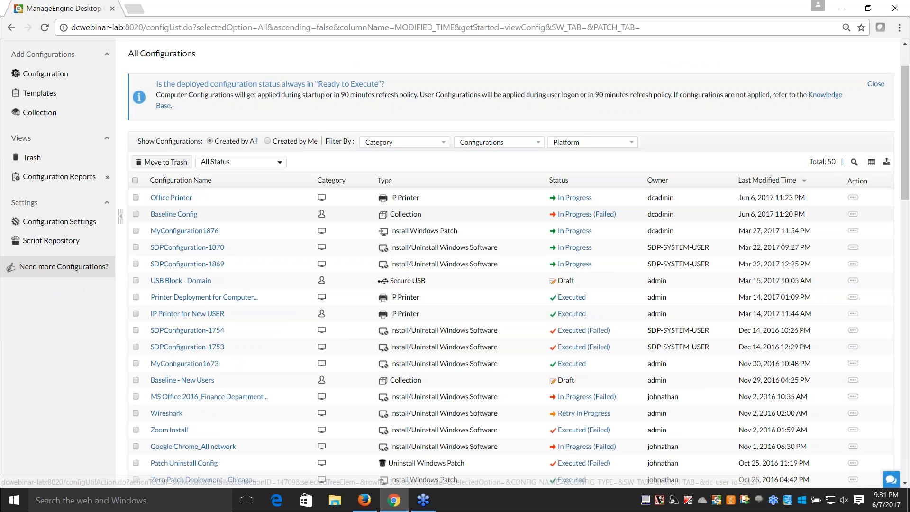
scroll(512, 284, "down", 1)
scroll(581, 228, "down", 15)
scroll(329, 388, "down", 2)
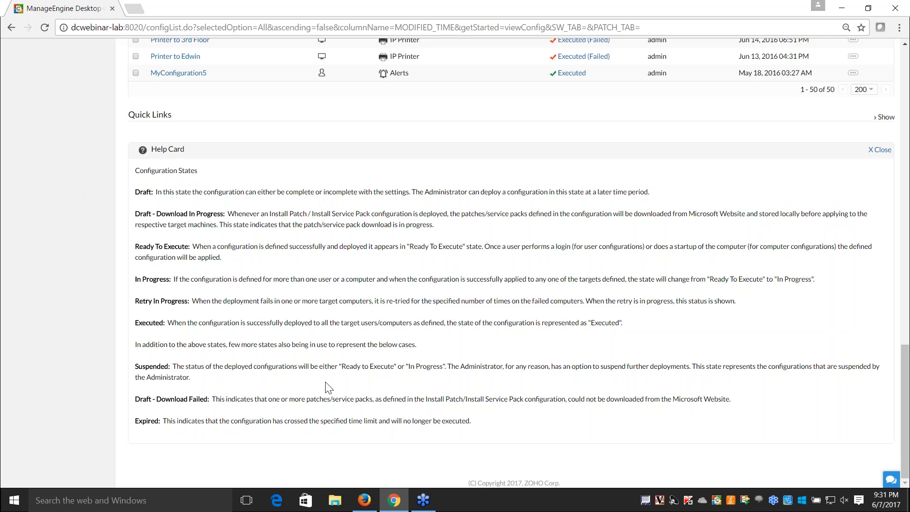
scroll(406, 366, "up", 1)
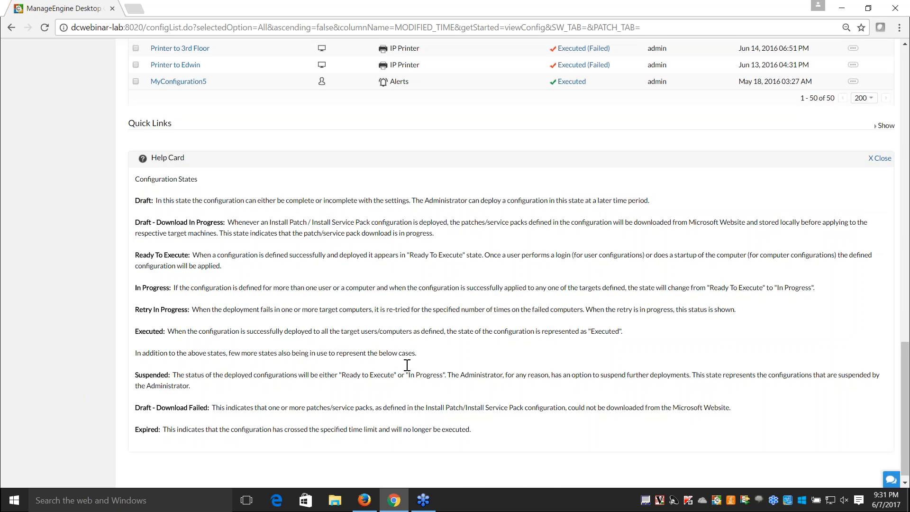
Return to the start of the configuration list, check the Configurations topics slide in the presentation, and switch back to Desktop Central
scroll(406, 365, "up", 6)
scroll(407, 365, "up", 8)
scroll(407, 366, "up", 3)
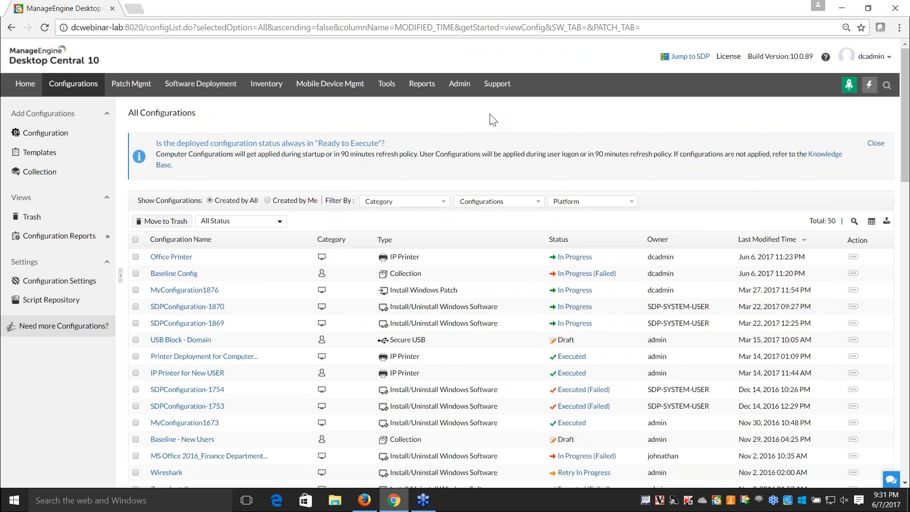
key("alt+Tab")
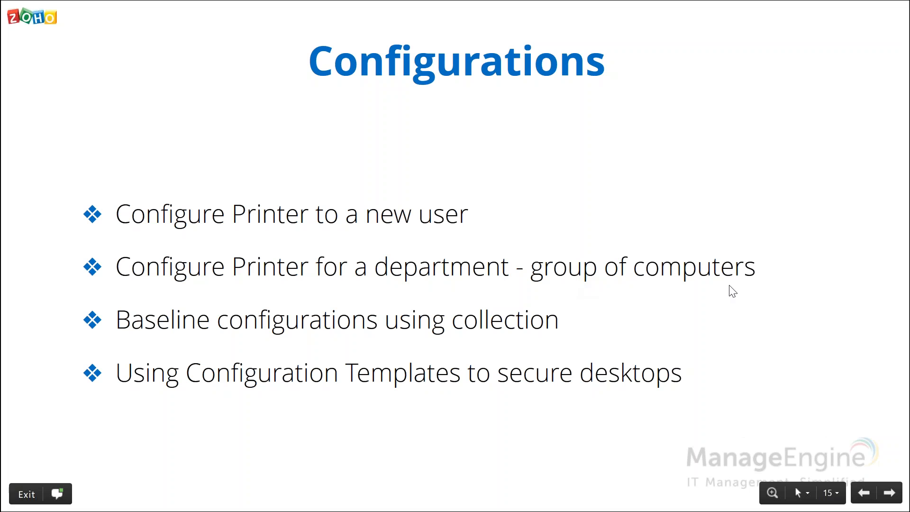
key("alt+Tab")
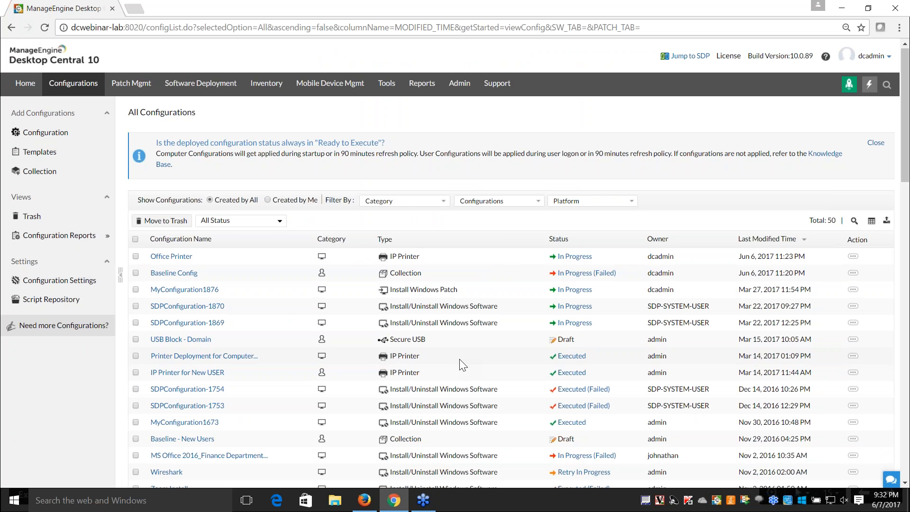
Look through the All Configurations list and filter it by the IP Printer configuration type
scroll(459, 360, "down", 3)
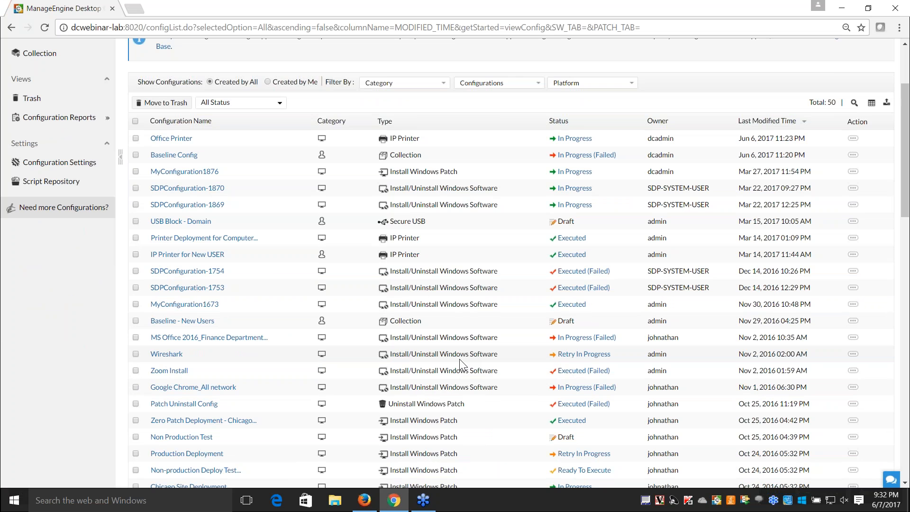
scroll(459, 361, "down", 1)
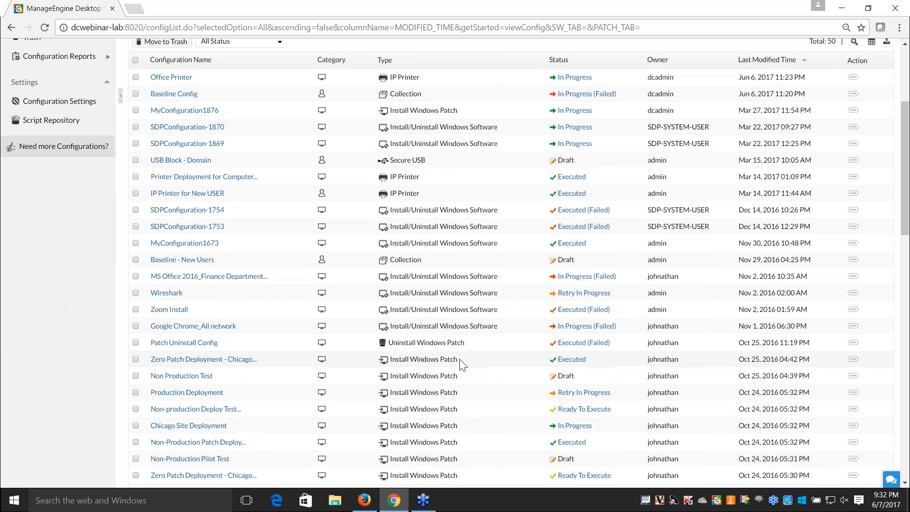
scroll(459, 360, "down", 10)
scroll(459, 360, "up", 13)
scroll(459, 360, "up", 1)
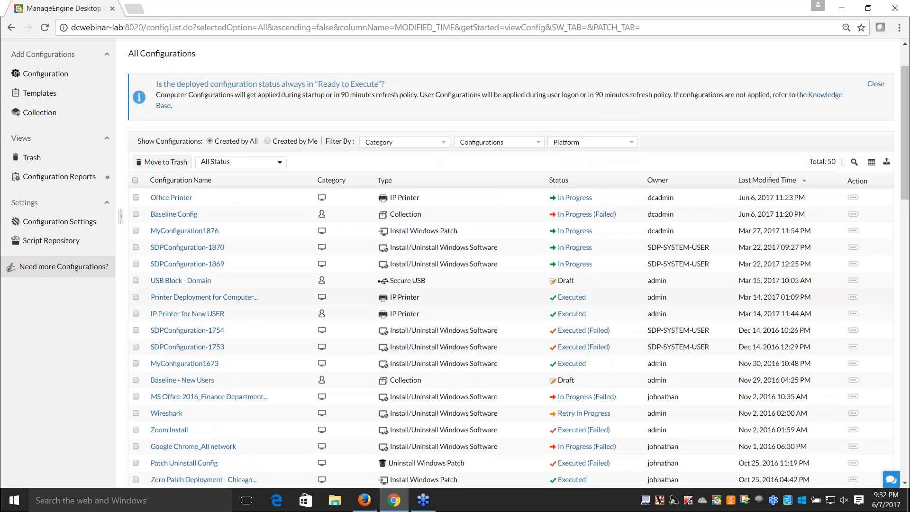
left_click(539, 143)
left_click(497, 281)
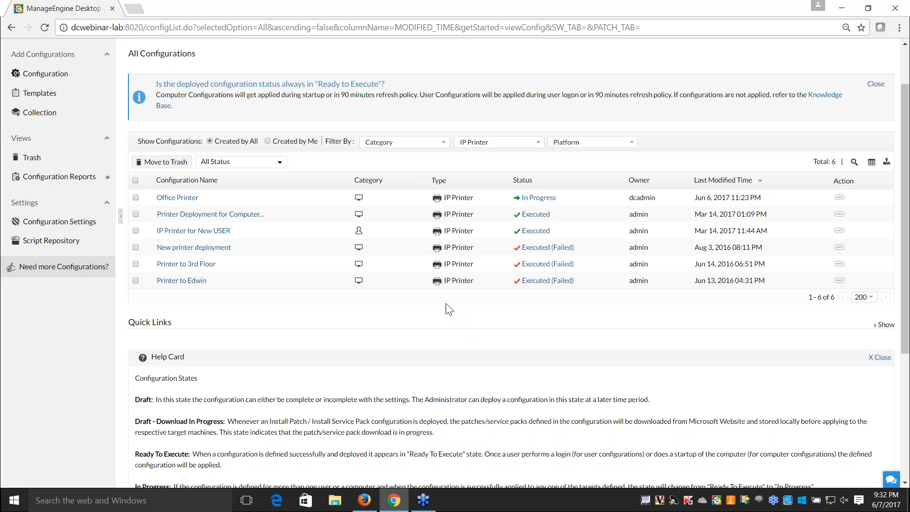
Save the computer printer deployment configuration as a new one without target and highlight the copy's whole name
mouse_move(536, 219)
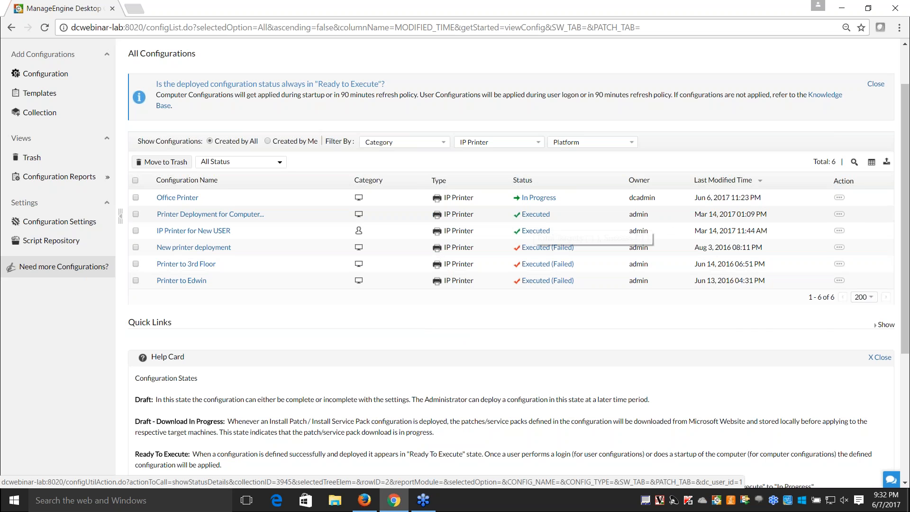
left_click(839, 215)
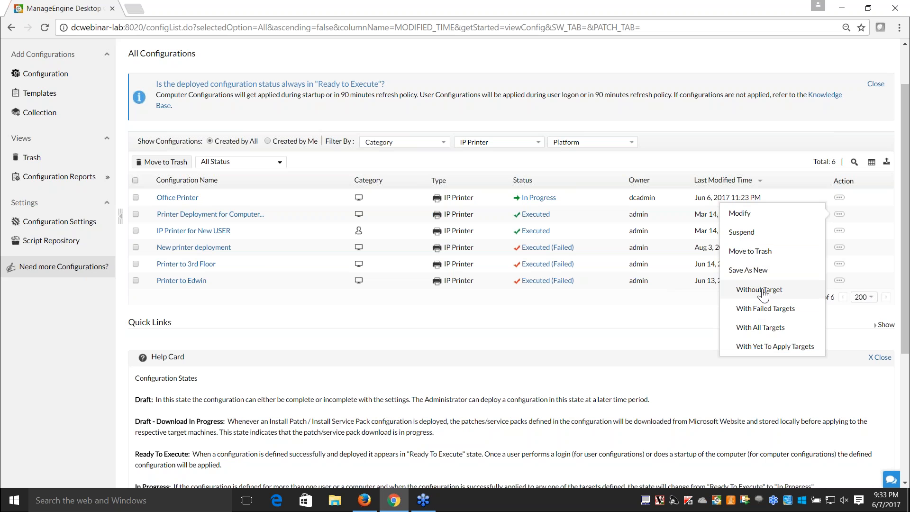
left_click(760, 290)
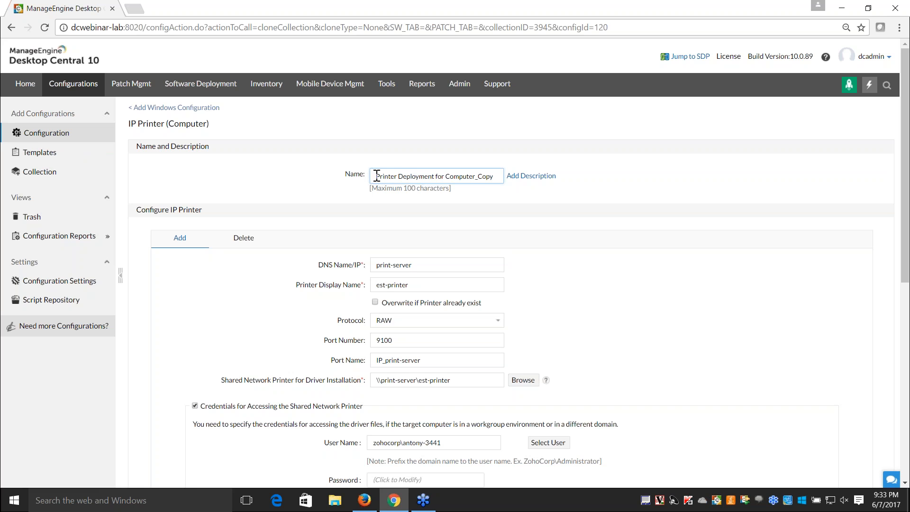
left_click_drag(493, 175, 476, 180)
left_click(377, 179)
left_click_drag(377, 179, 499, 176)
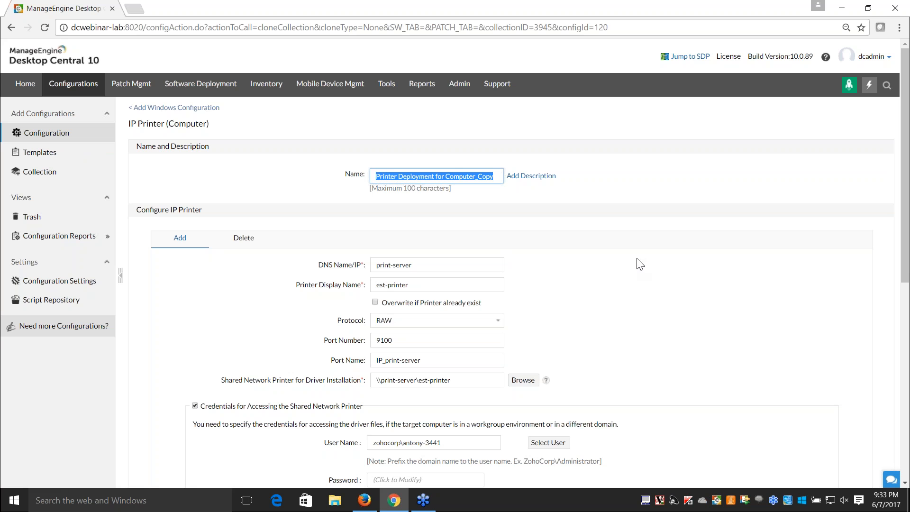
Review the copied printer settings, set ZOHOCORP as the target domain and enable the target filter
scroll(637, 263, "down", 7)
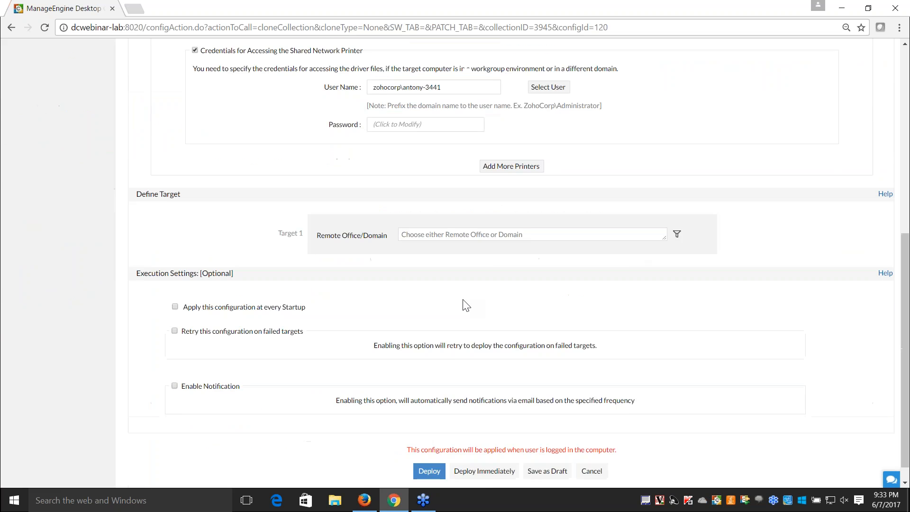
scroll(491, 271, "up", 7)
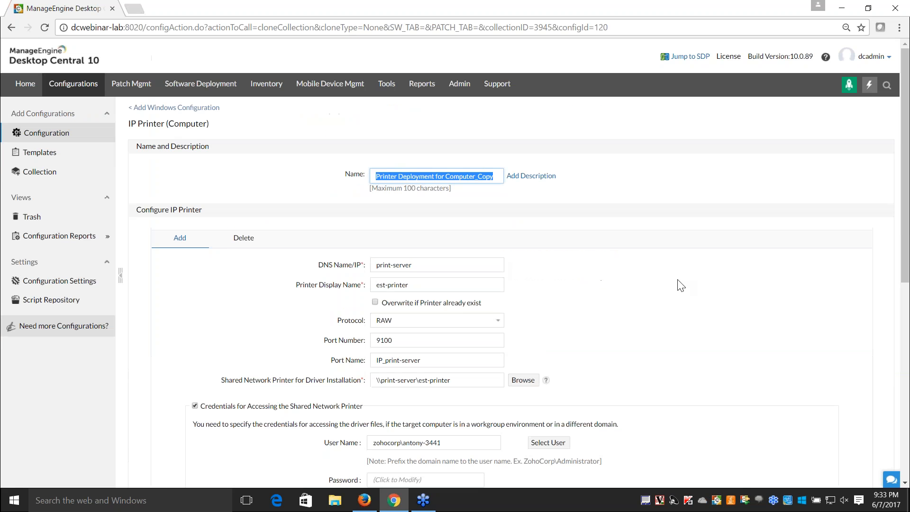
scroll(680, 285, "down", 5)
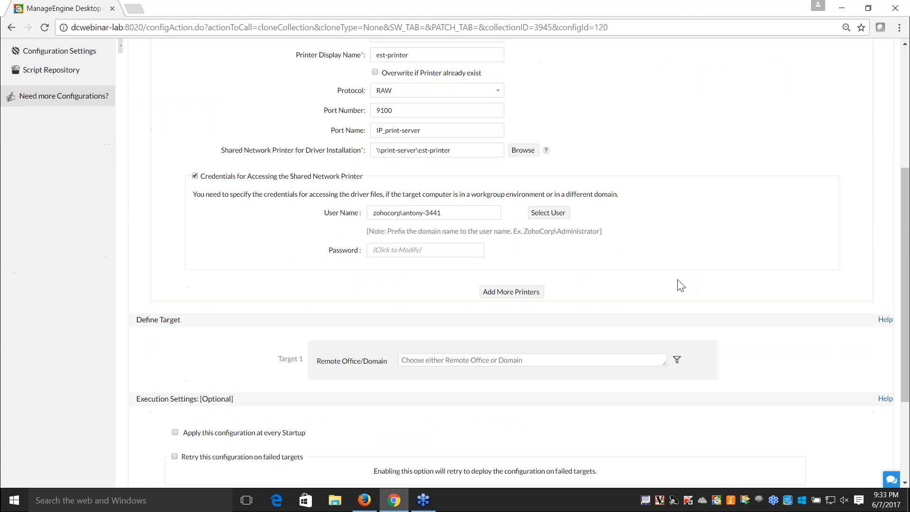
scroll(681, 284, "down", 3)
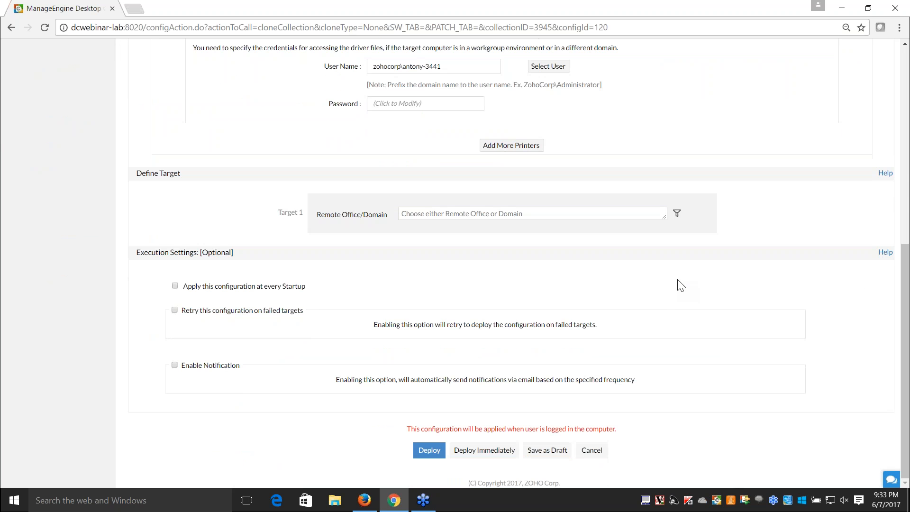
left_click(655, 215)
scroll(534, 270, "down", 3)
scroll(535, 274, "down", 2)
left_click(405, 249)
left_click(735, 248)
left_click(677, 213)
Filter the target computers by custom group and select Marketing Team
left_click(362, 272)
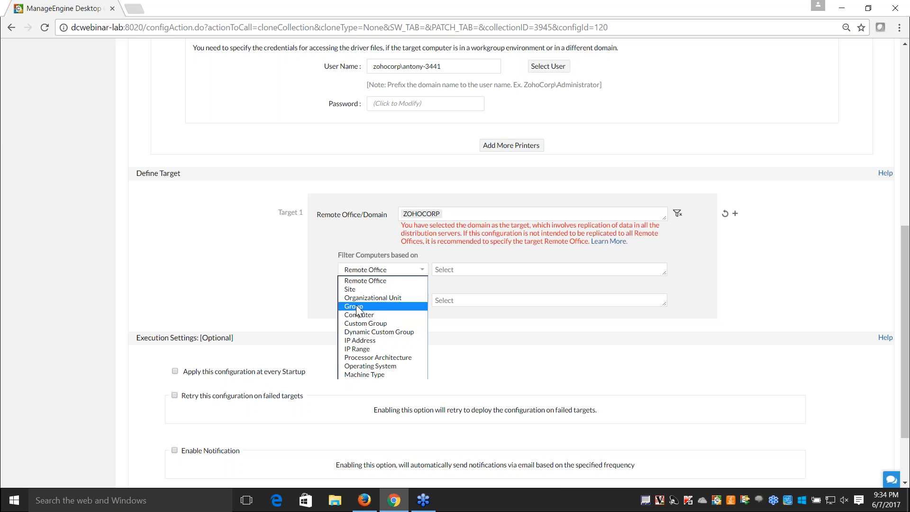
left_click(362, 323)
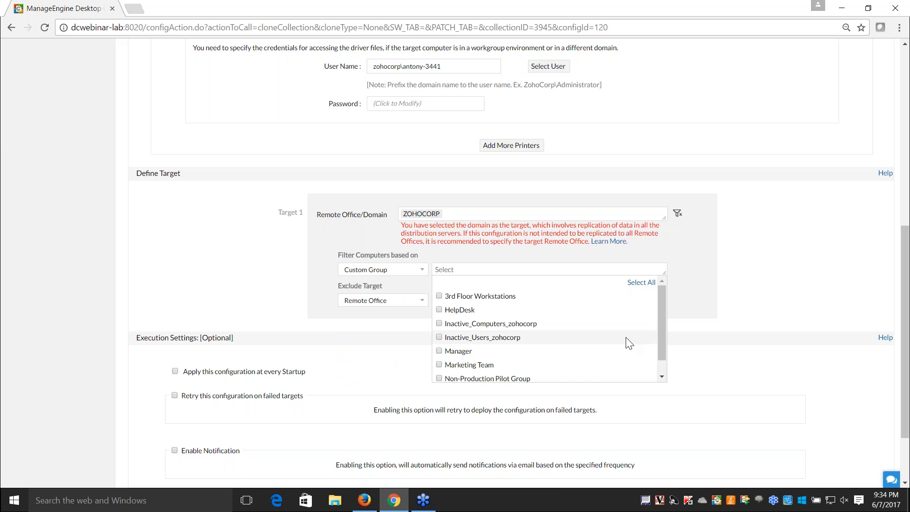
scroll(665, 317, "down", 1)
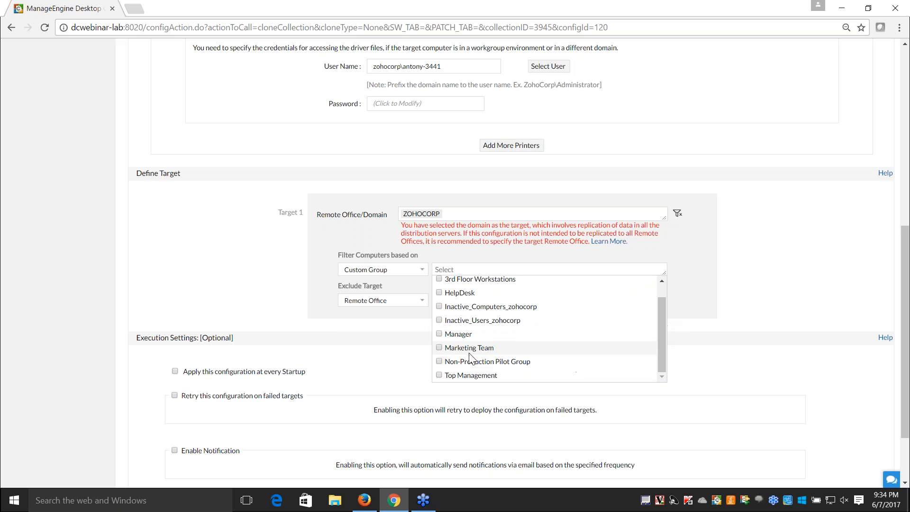
left_click(439, 348)
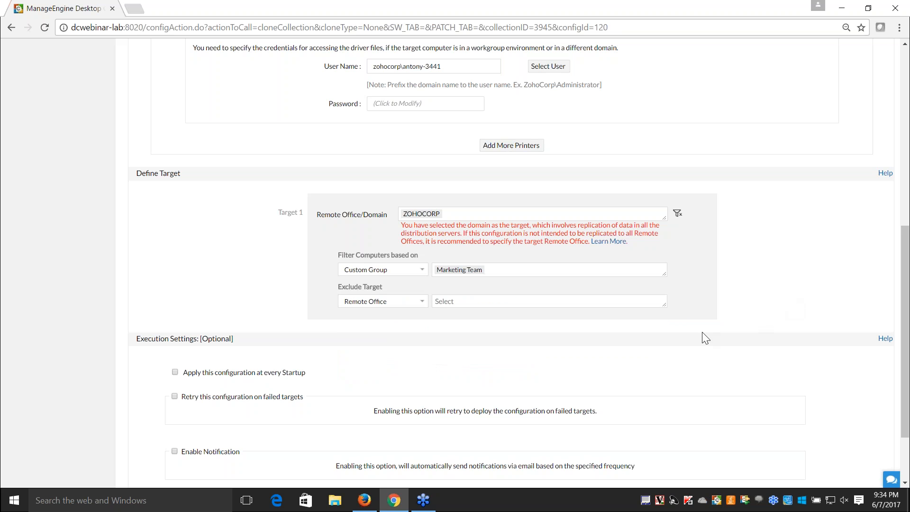
Exclude the computer OSD-WIN7-64-2 from the configuration's target
scroll(699, 341, "down", 2)
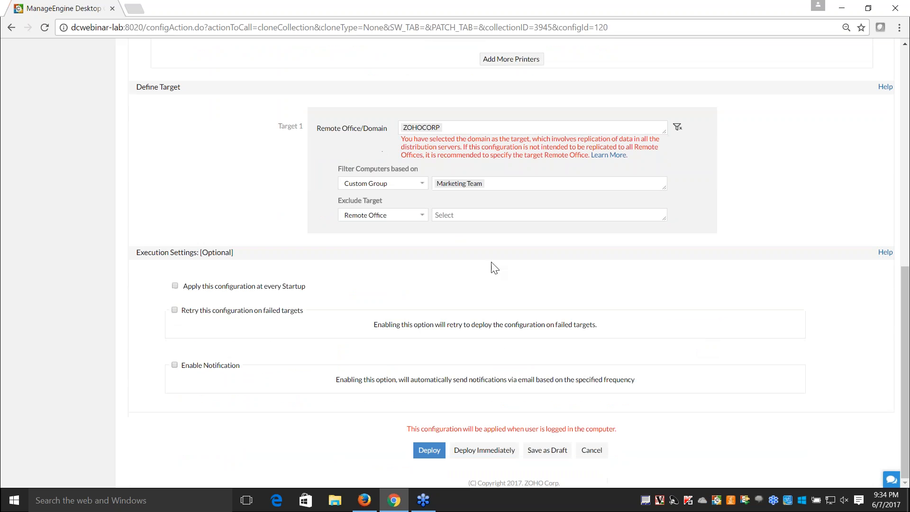
left_click(422, 215)
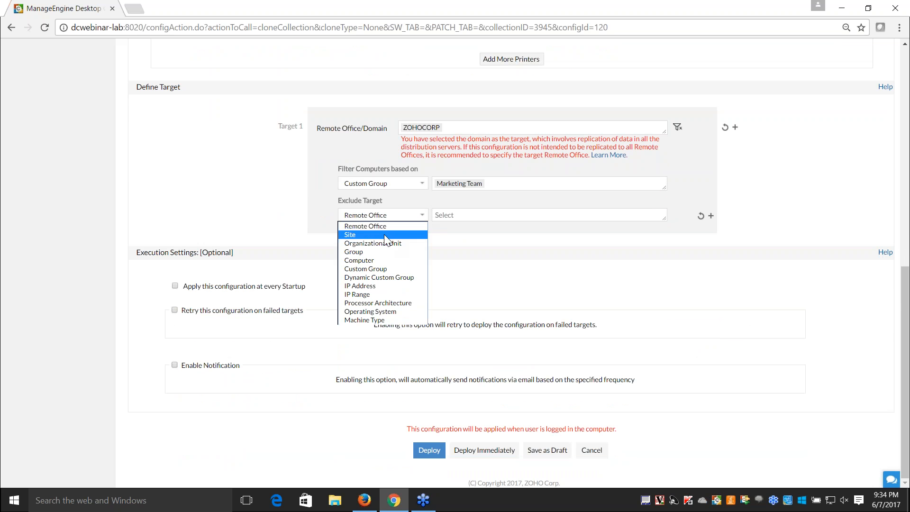
left_click(370, 267)
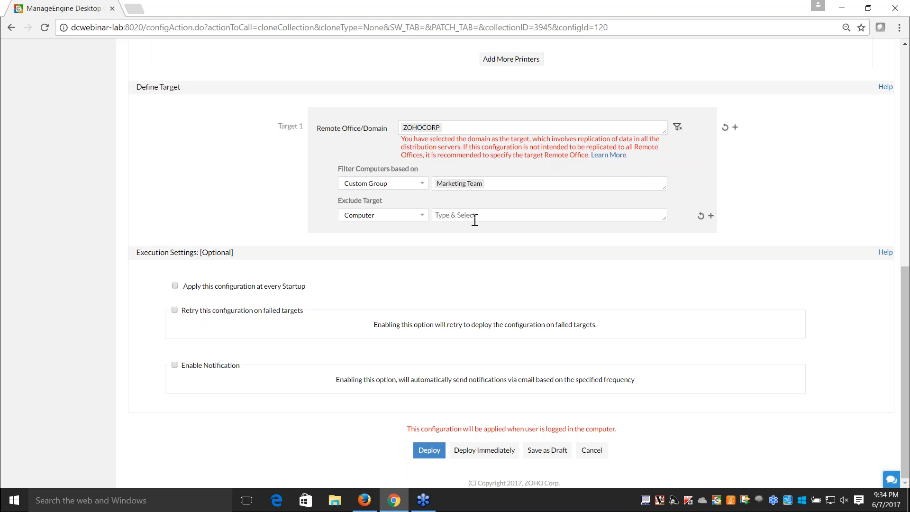
left_click(474, 218)
type("os")
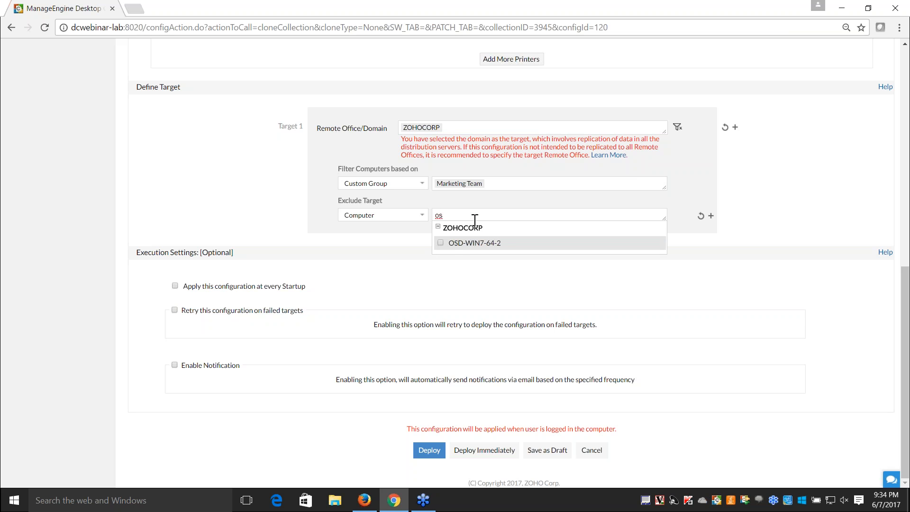
left_click(440, 242)
left_click(782, 234)
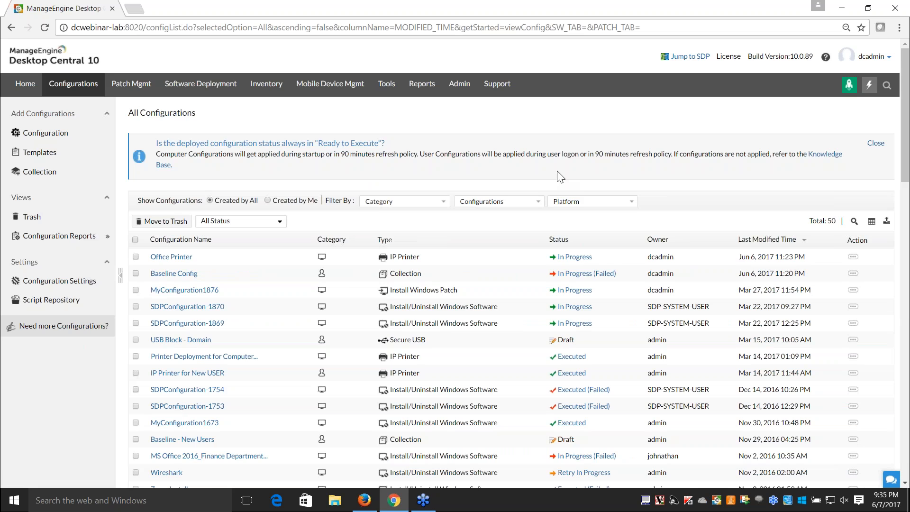
Check the baseline configurations topic on the presentation slide and return to Desktop Central
key("alt+Tab")
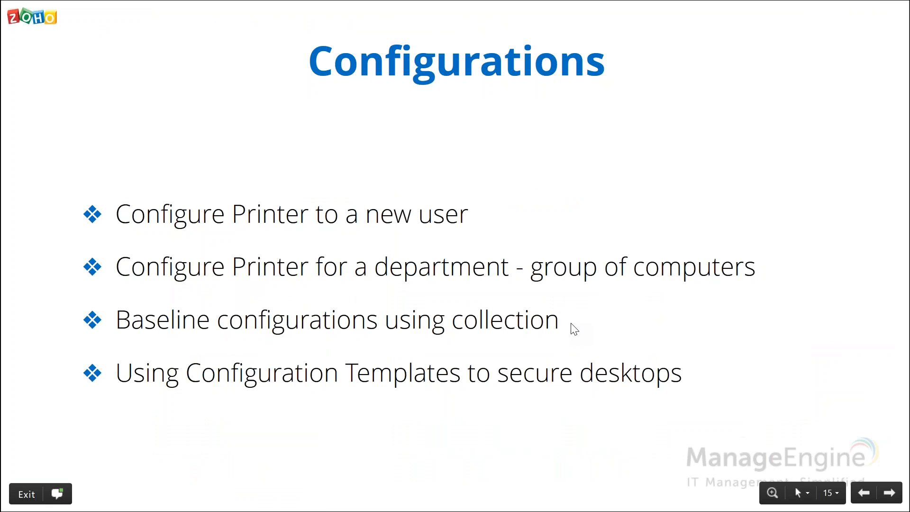
key("alt+Tab")
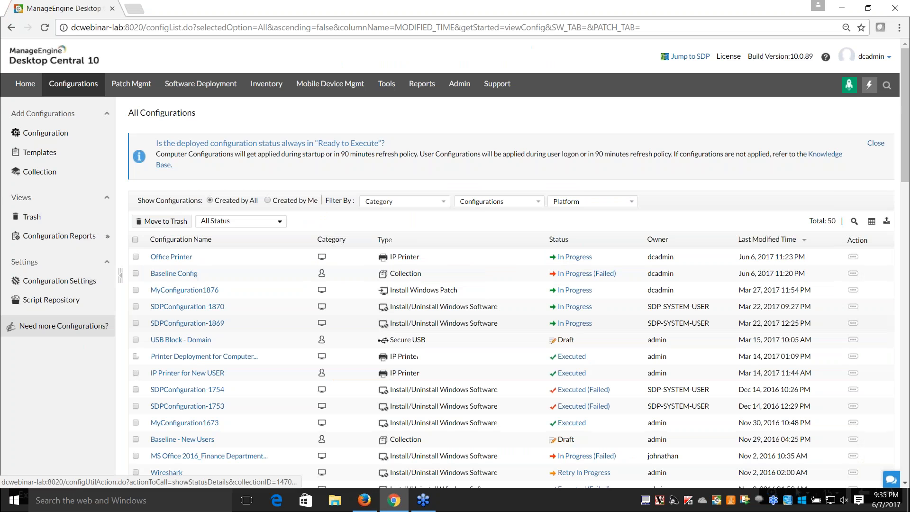
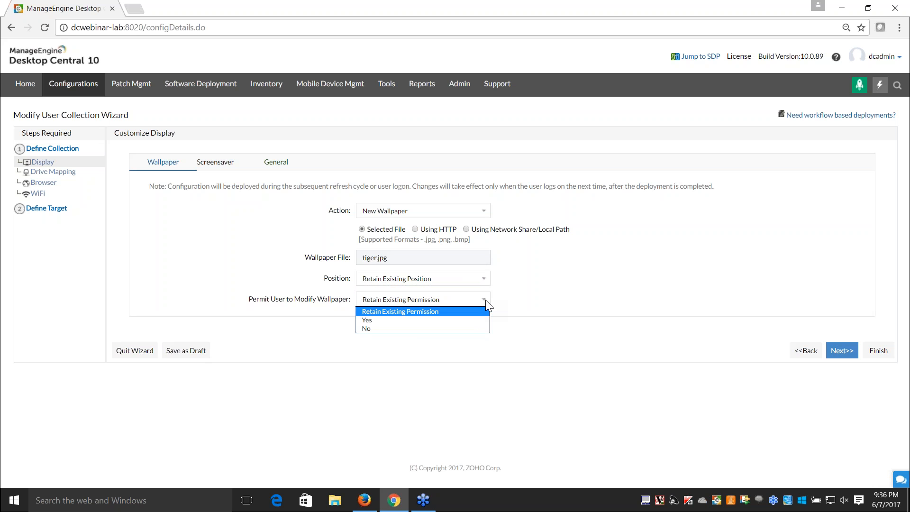
Keep the existing wallpaper permission, set the display configuration's action to a new screensaver, and review the wait time and logon screen options
left_click(545, 301)
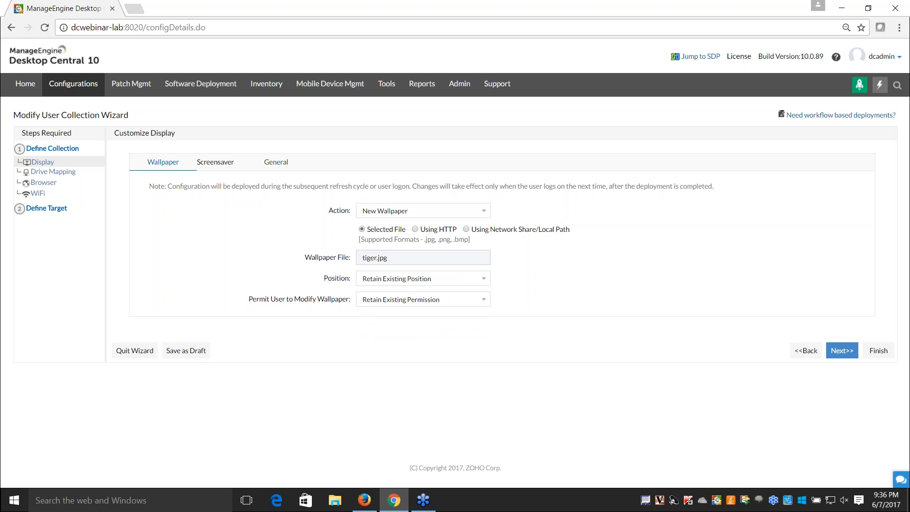
left_click(217, 162)
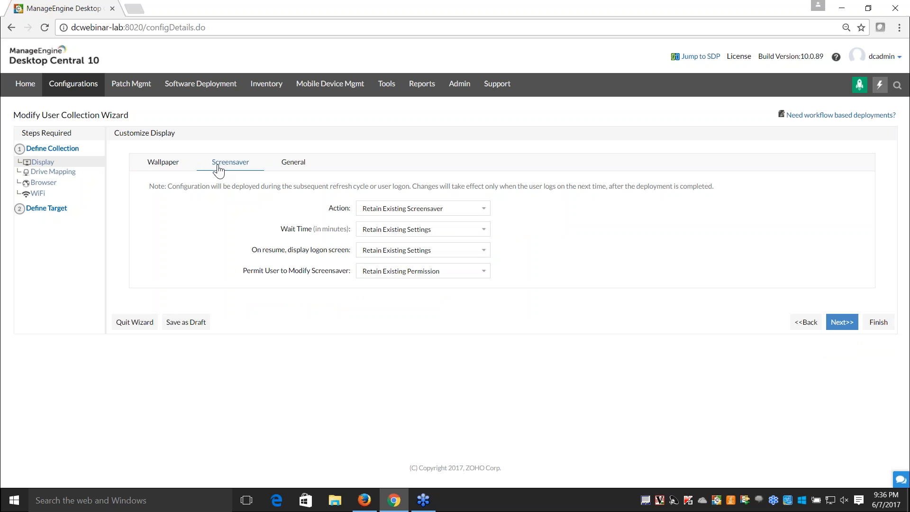
left_click(483, 207)
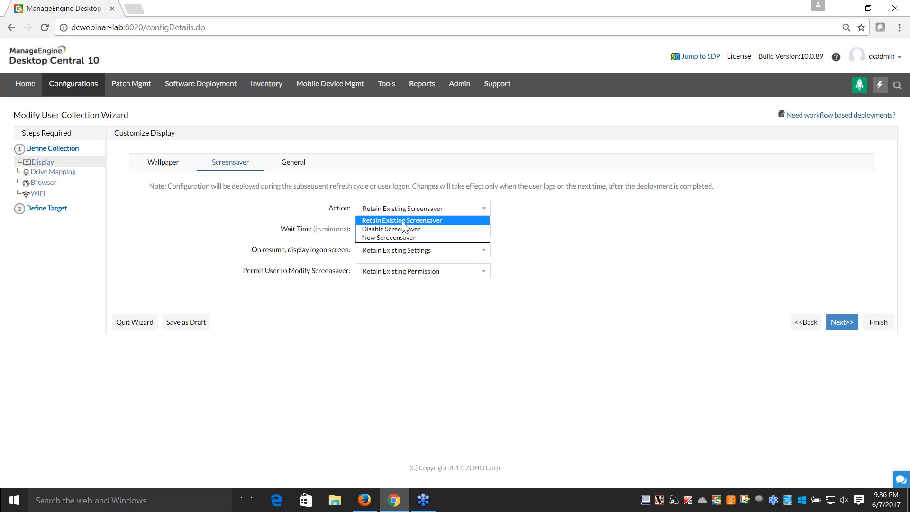
left_click(382, 238)
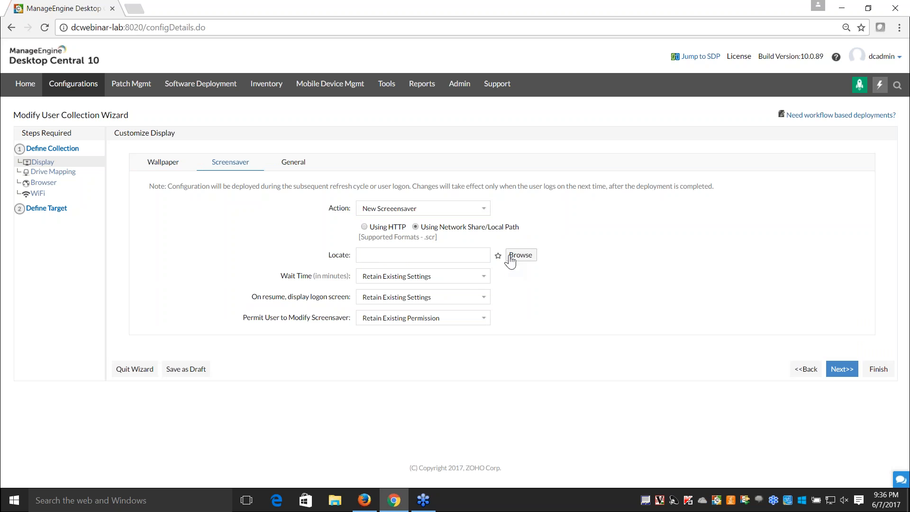
left_click(474, 276)
left_click(474, 276)
left_click(432, 300)
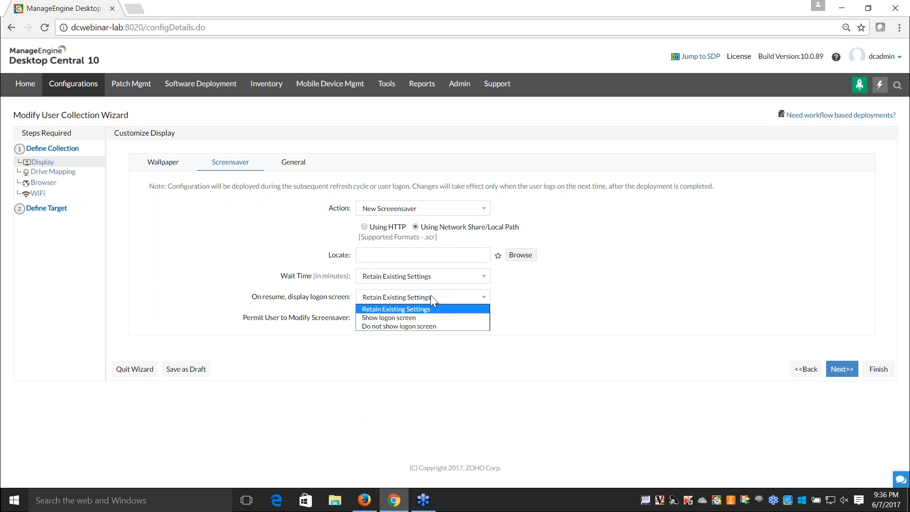
left_click(430, 294)
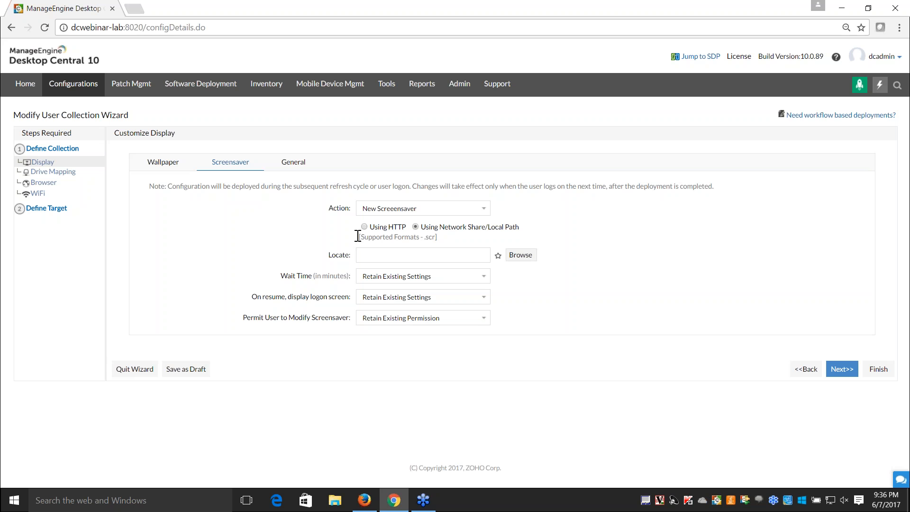
Proceed to the collection's Drive Mapping settings and examine the drive name choices and the %username% variable in the resource path
left_click(842, 369)
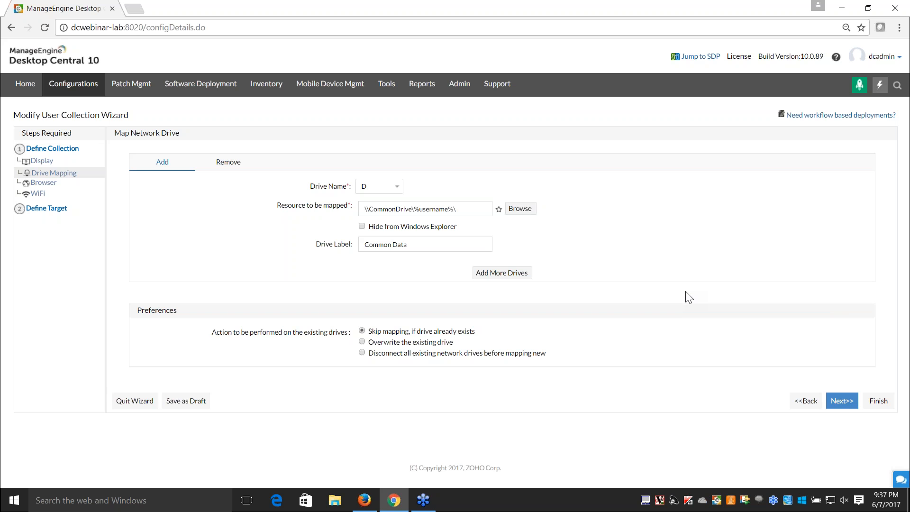
left_click(397, 186)
left_click(397, 186)
left_click_drag(413, 209, 452, 210)
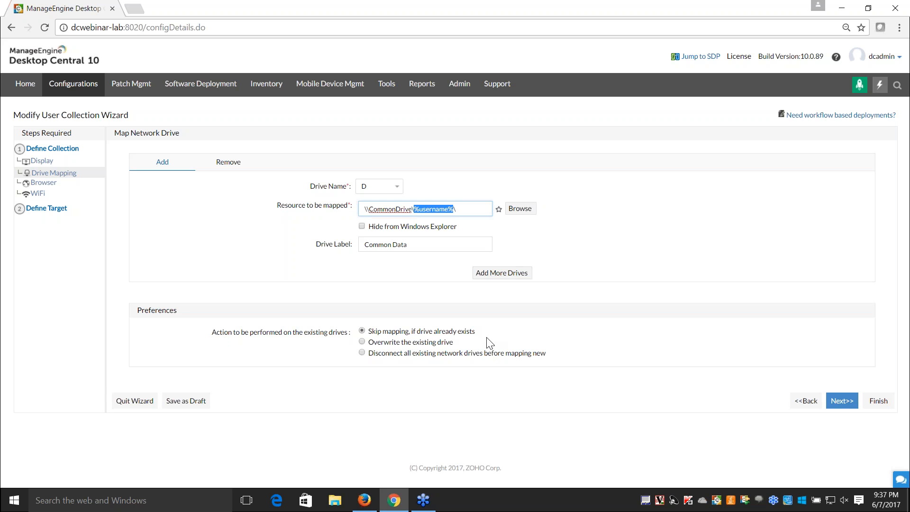
Compare the actions for existing drives, keep skipping mapping if the drive already exists, and proceed to the collection's Browser settings
left_click(362, 343)
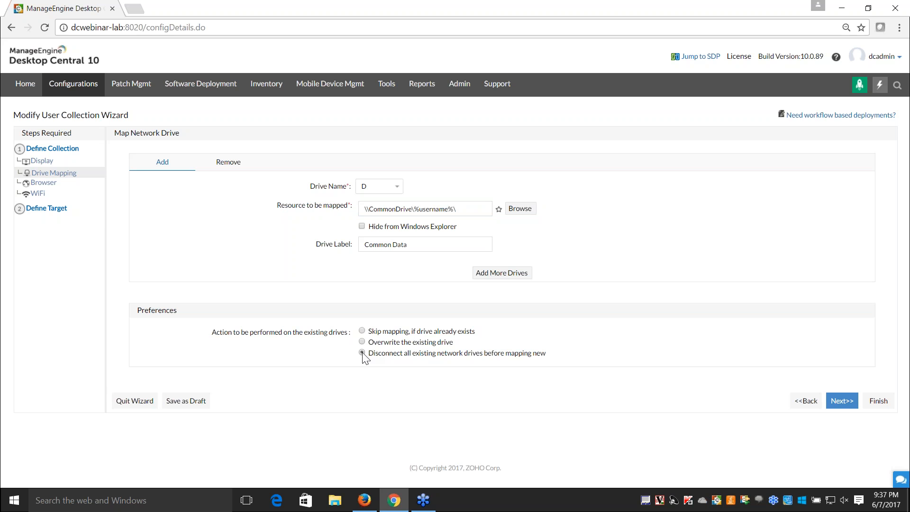
left_click(363, 331)
left_click(839, 404)
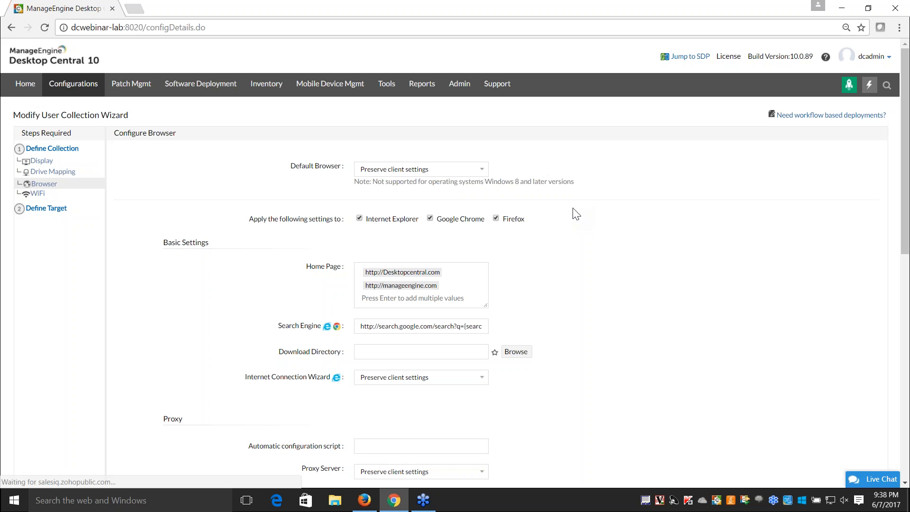
Review the home page, proxy, restricted sites, advanced and favorites settings of the Browser configuration, and proceed to the WiFi settings
scroll(645, 250, "down", 2)
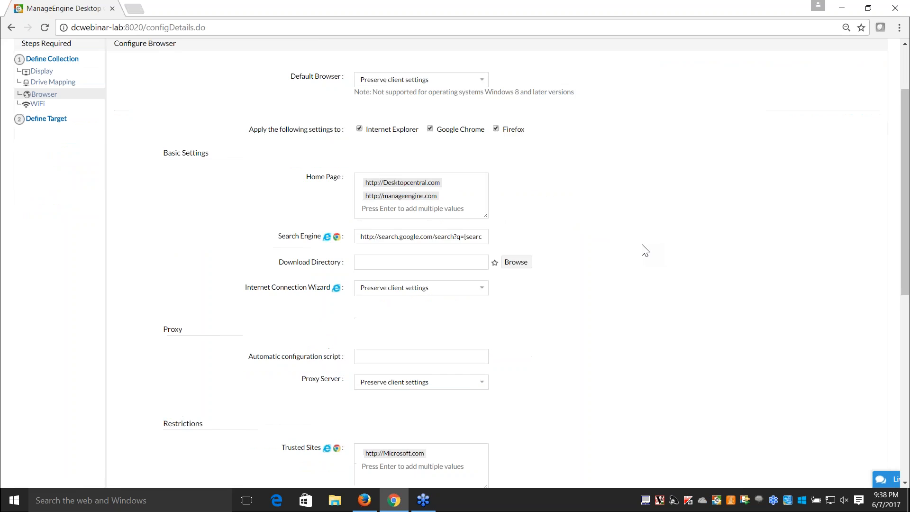
scroll(645, 250, "down", 1)
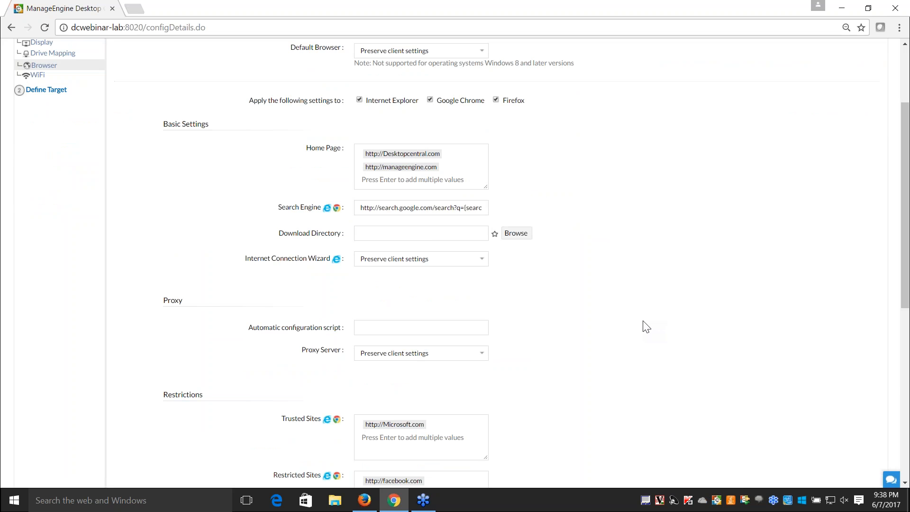
scroll(644, 326, "down", 4)
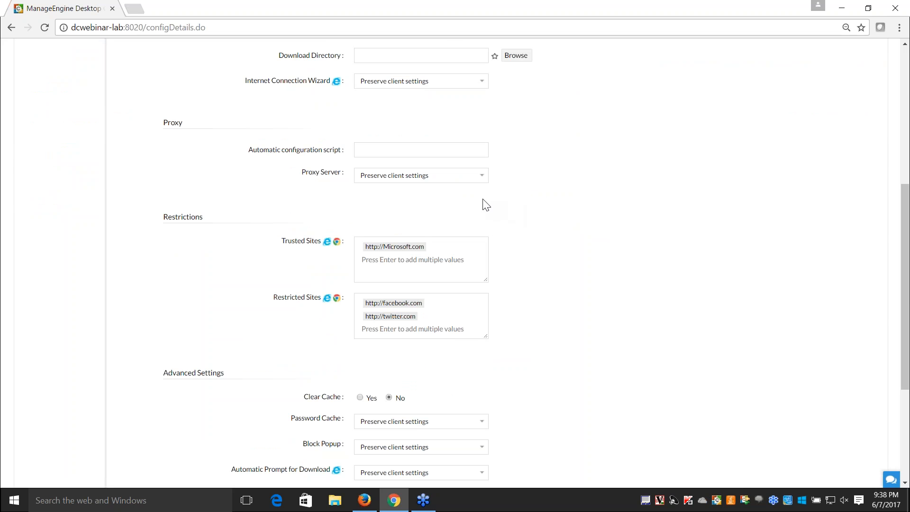
scroll(624, 248, "down", 2)
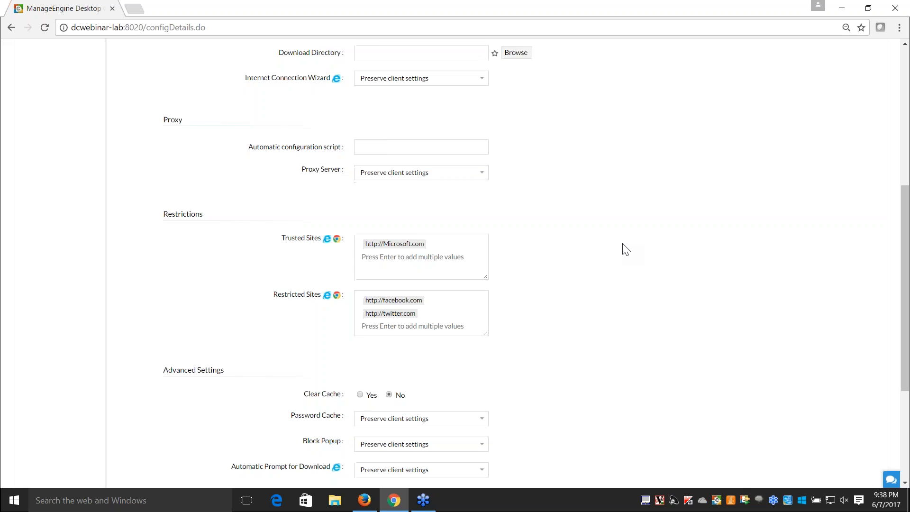
scroll(563, 225, "down", 1)
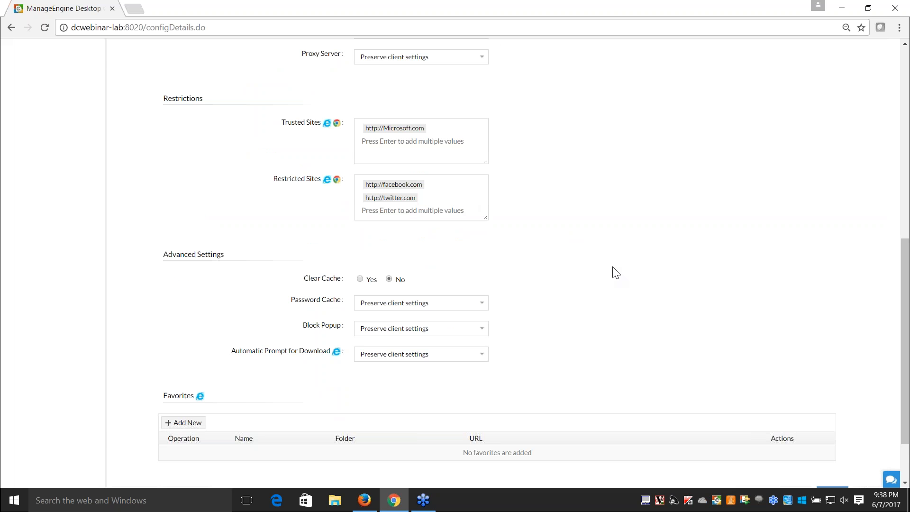
scroll(616, 331, "down", 3)
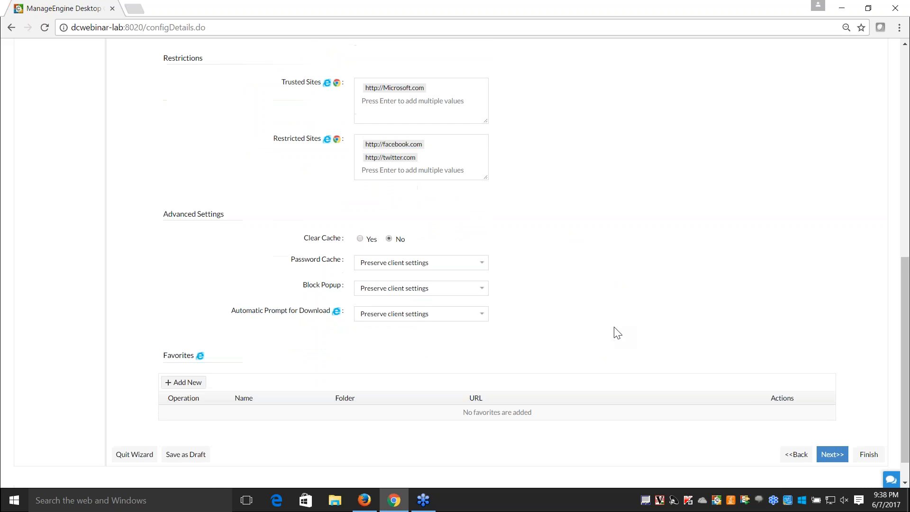
left_click(831, 422)
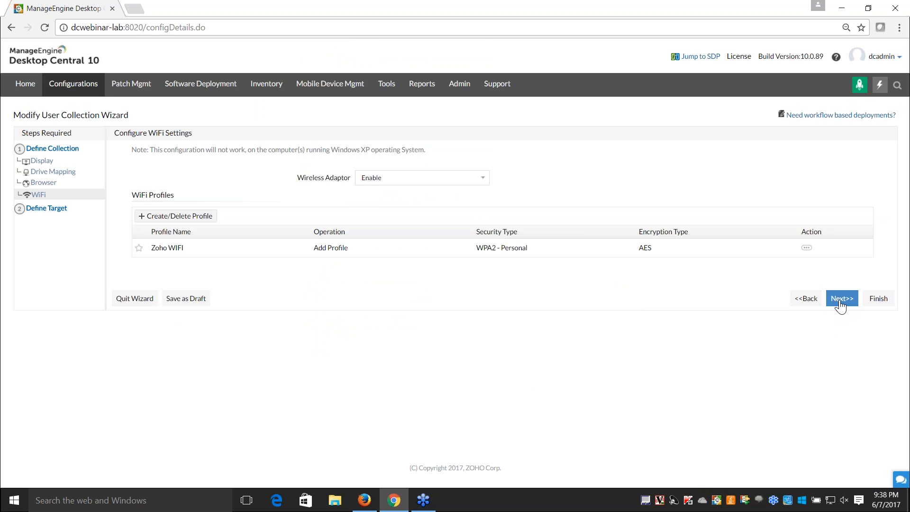
Open the Zoho WIFI profile for modification, examine its security type choices, and close it without saving
left_click(806, 248)
left_click(752, 253)
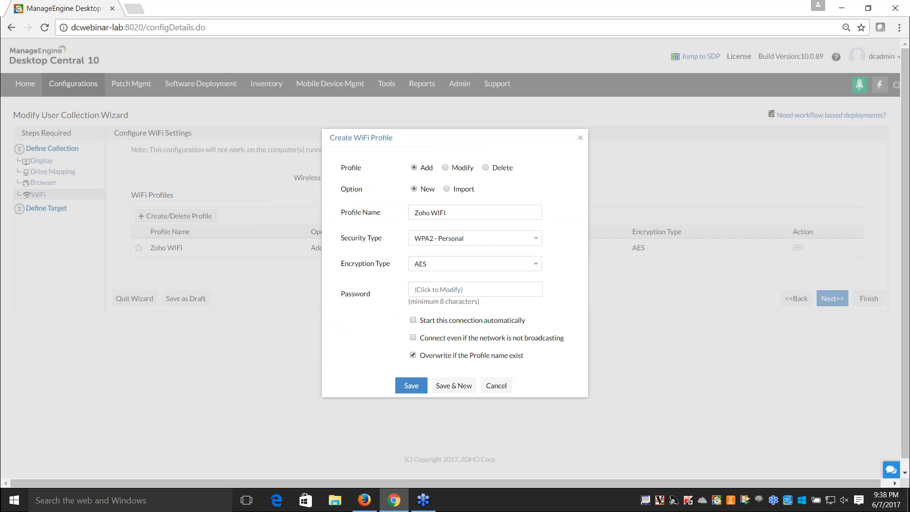
left_click(536, 242)
left_click(536, 242)
left_click(492, 386)
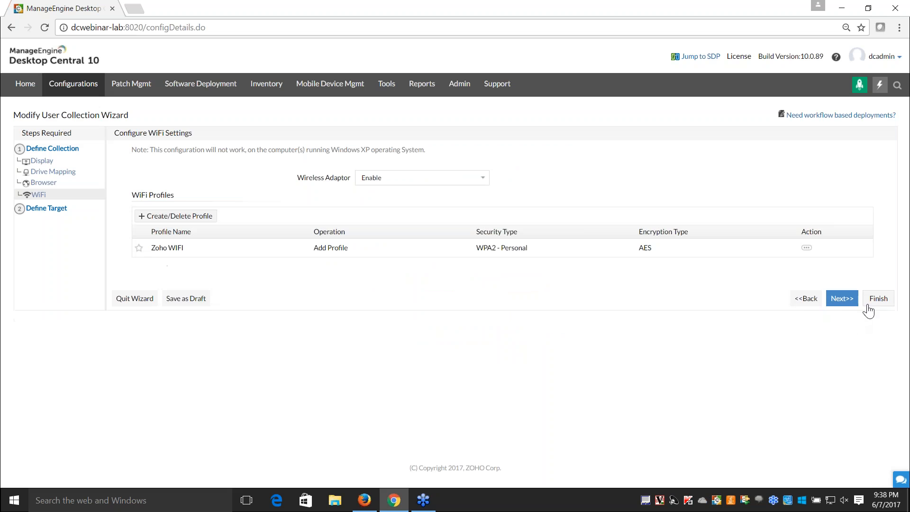
Try filtering the collection's Local Office target by User, and leave the wizard for the configurations list without finishing
left_click(842, 301)
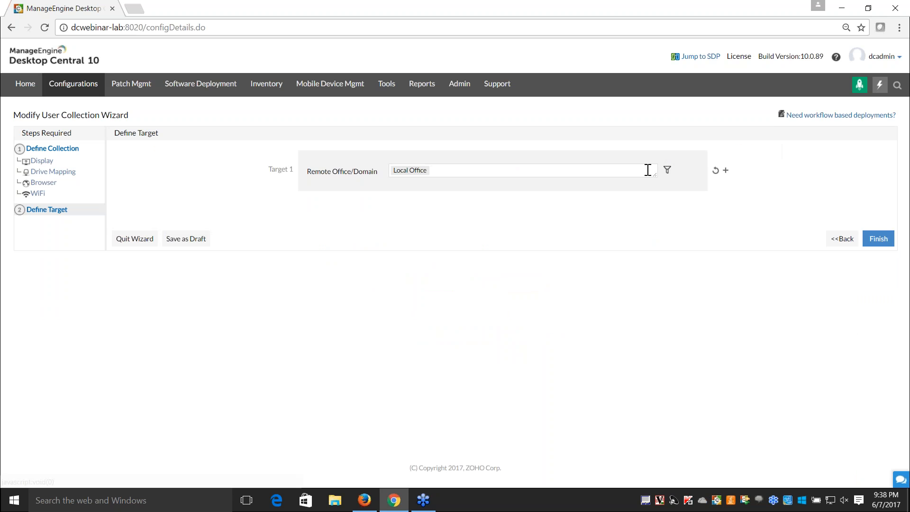
left_click(667, 174)
left_click(362, 207)
left_click(353, 247)
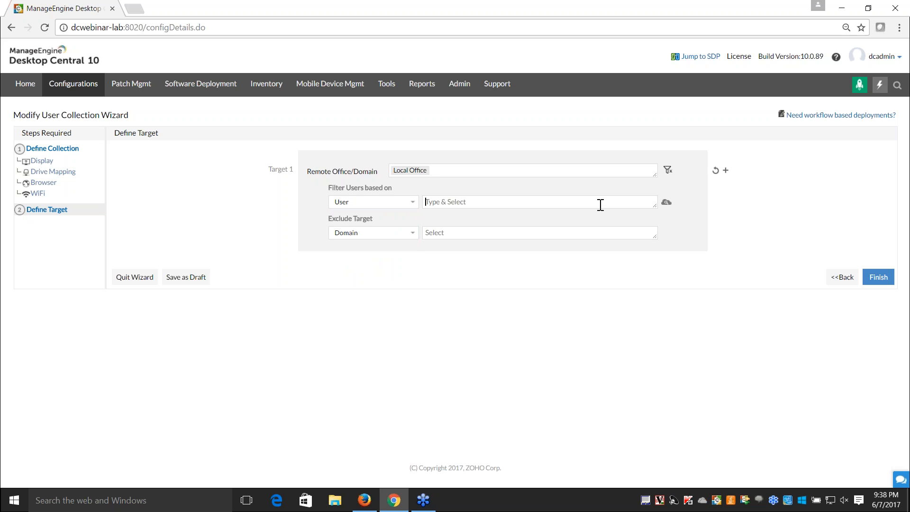
left_click(66, 88)
Check the configuration templates topic on the presentation slide, return to Desktop Central, and open the list of configuration templates
key("alt+Tab")
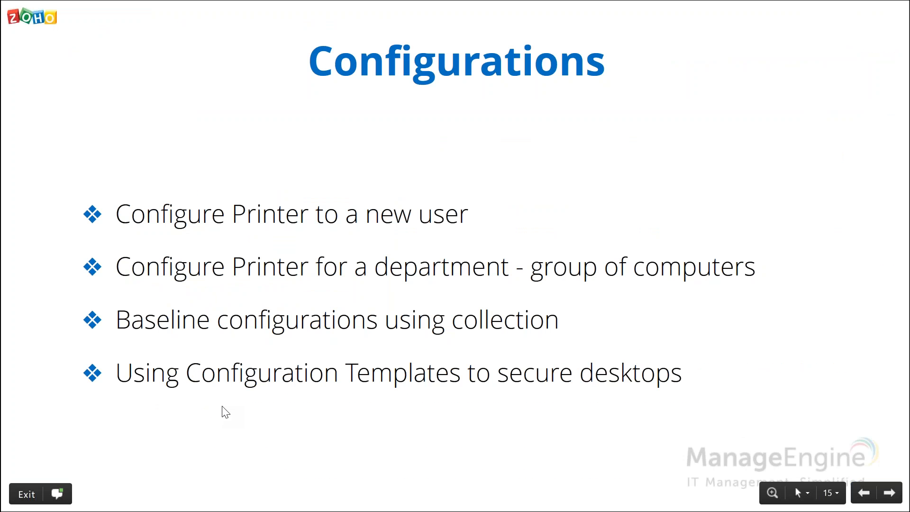
key("alt+Tab")
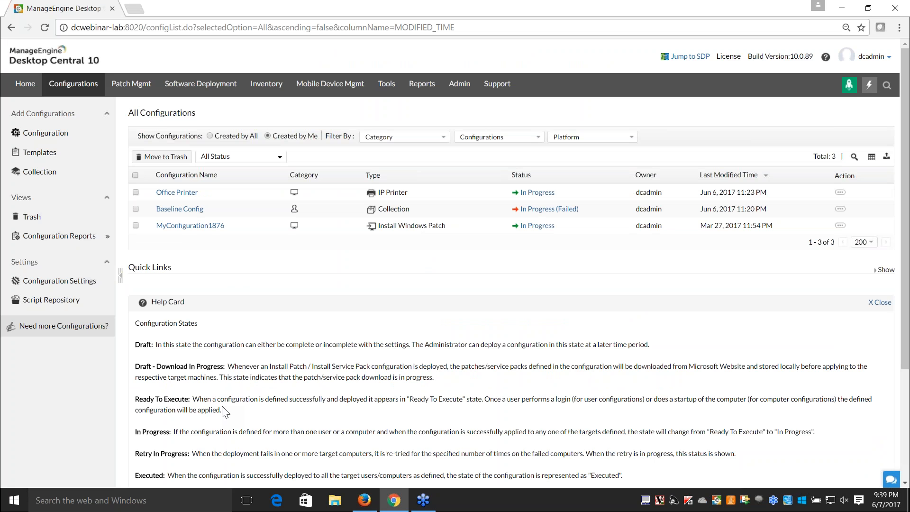
left_click(33, 156)
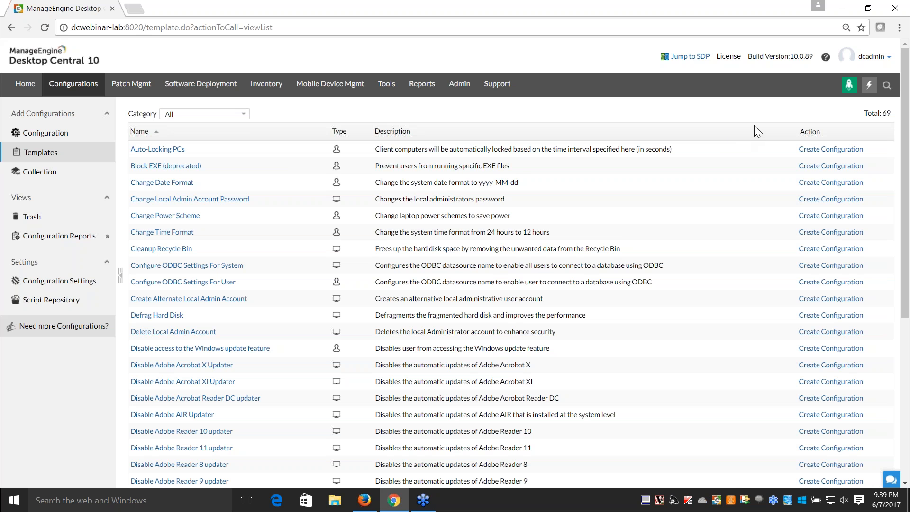
Browse the configuration templates by the Network and Patch Management categories, and restore the list to all categories
scroll(365, 207, "down", 1)
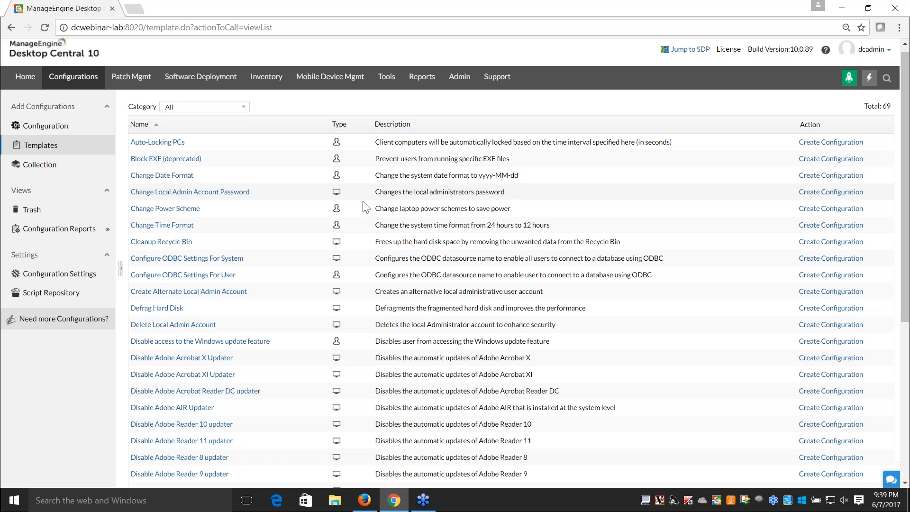
scroll(365, 207, "up", 1)
left_click(204, 113)
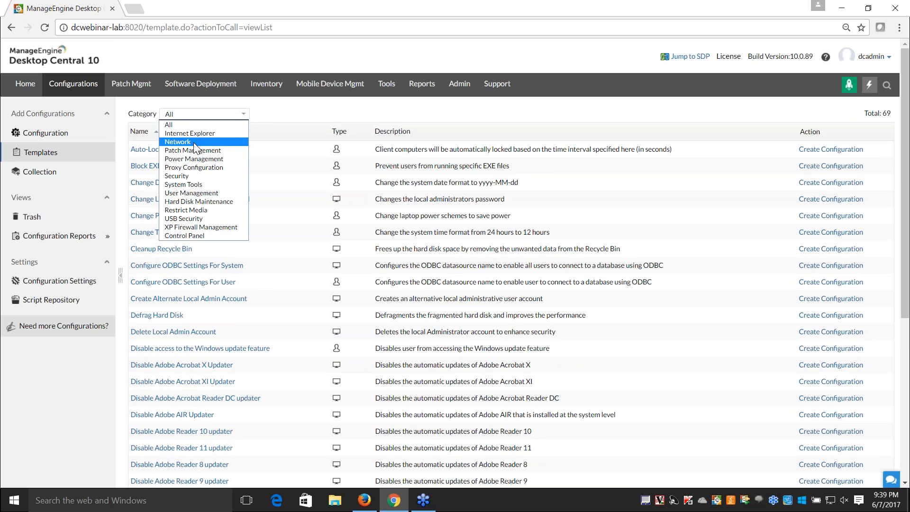
left_click(209, 141)
left_click(215, 117)
left_click(197, 150)
left_click(204, 114)
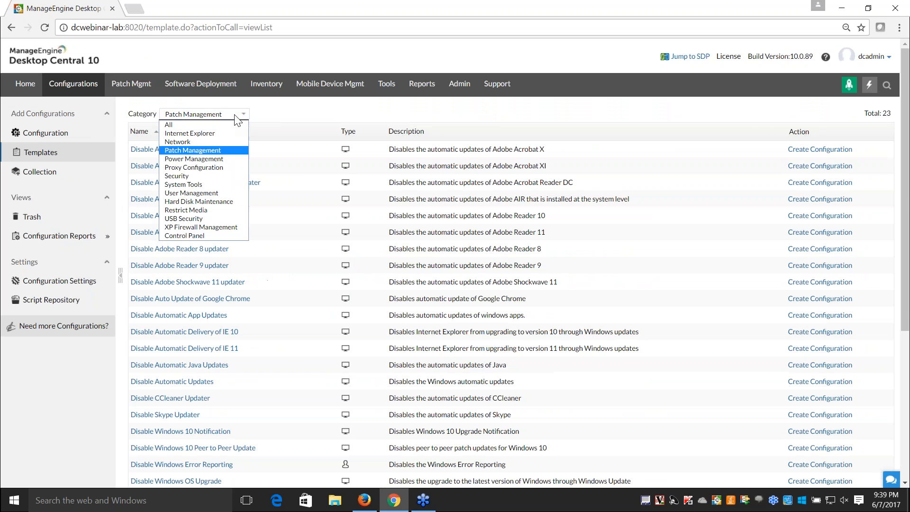
left_click(183, 126)
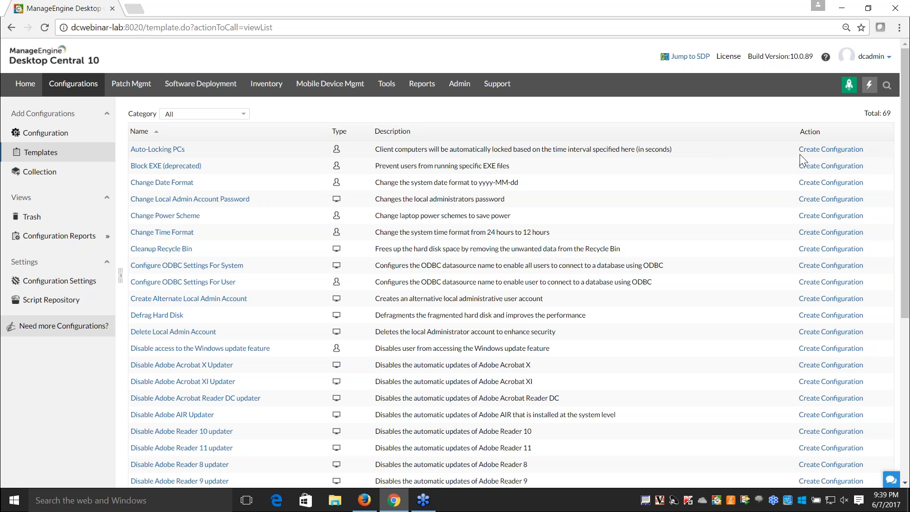
Create a configuration from the Auto-Locking PCs template and review its predefined registry settings
left_click(816, 150)
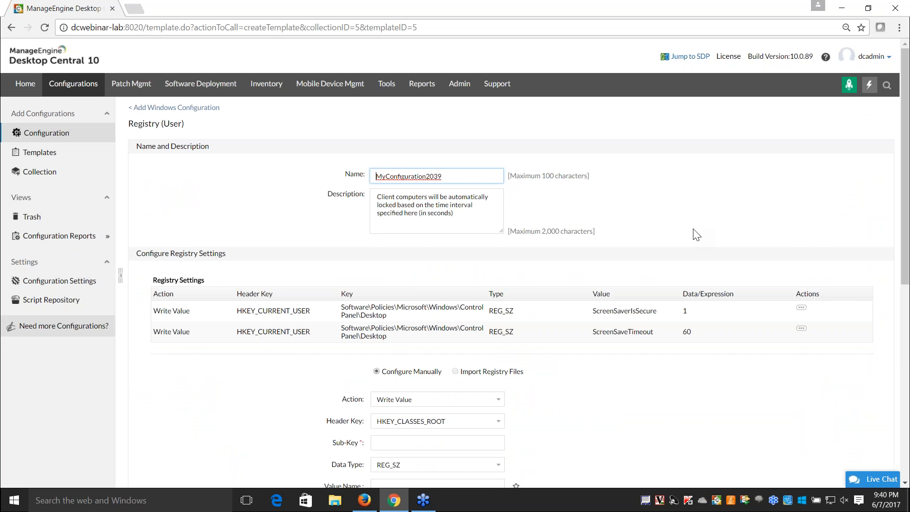
scroll(695, 235, "down", 3)
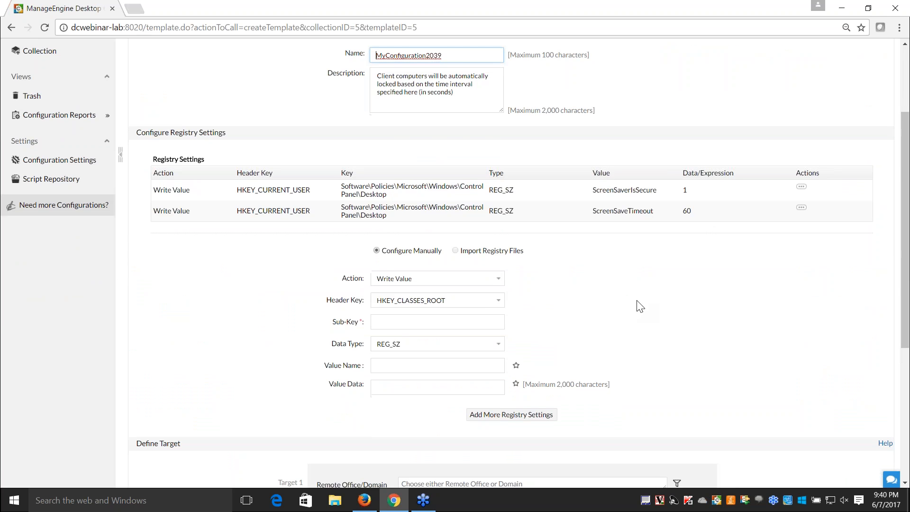
scroll(640, 306, "down", 3)
scroll(734, 308, "down", 3)
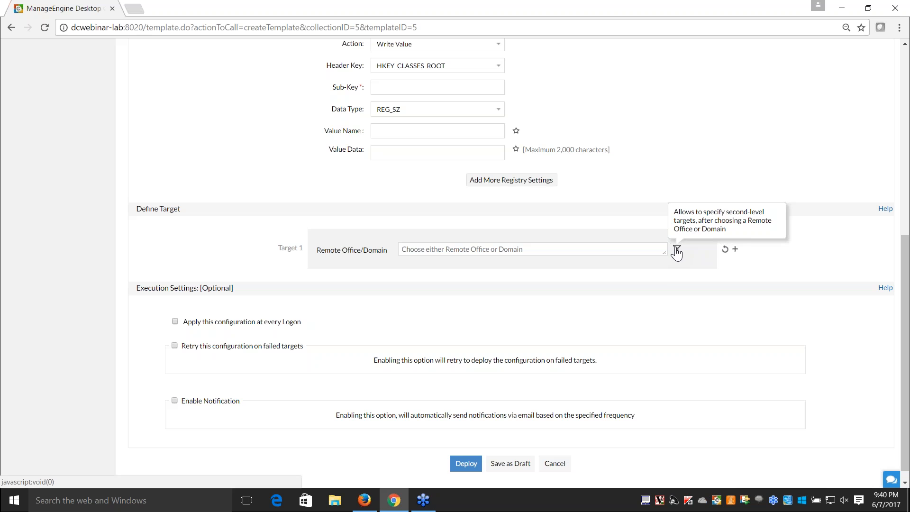
Set the configuration's target to the ZOHOCORP domain and review the execution settings
left_click(635, 250)
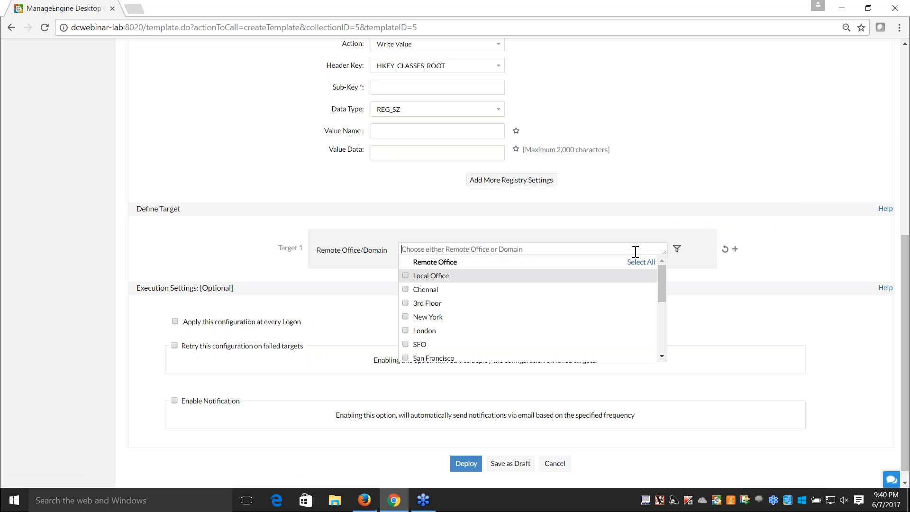
scroll(462, 314, "down", 2)
left_click(406, 341)
left_click(790, 275)
scroll(806, 348, "down", 1)
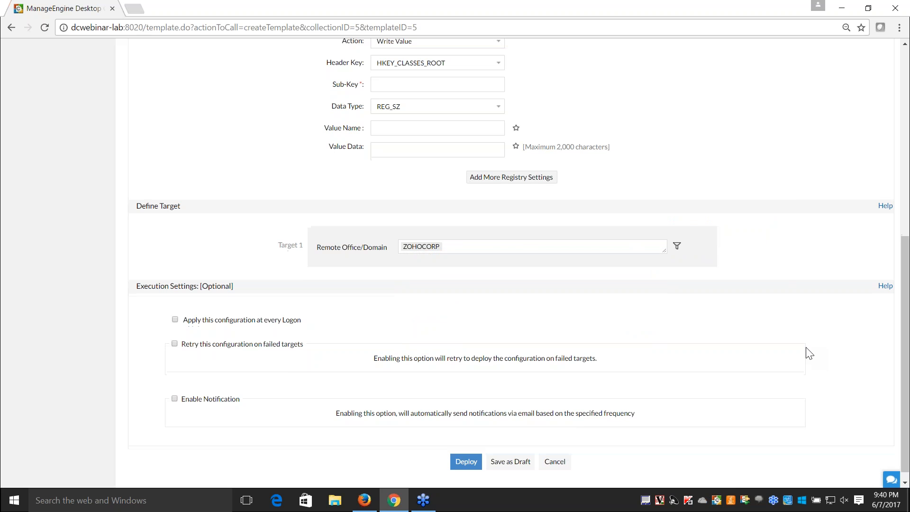
scroll(809, 353, "down", 1)
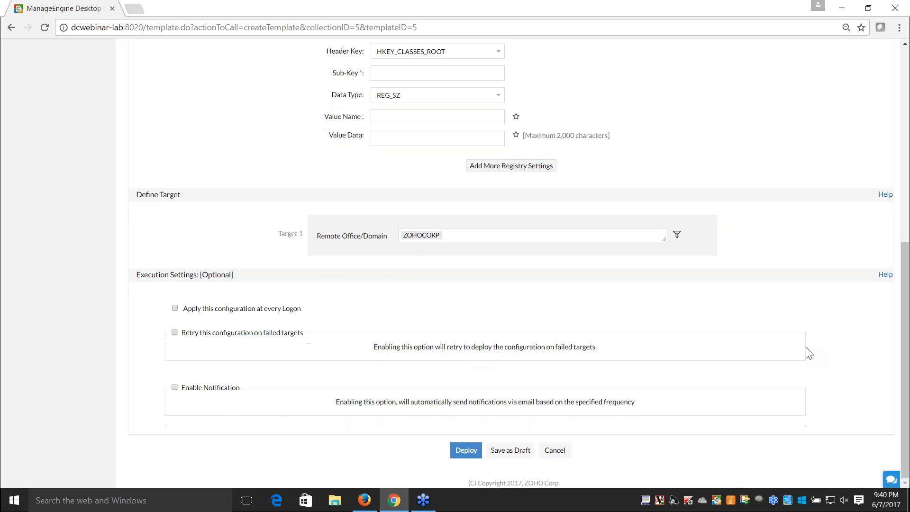
Open the ScreenSaveTimeout registry setting for modification and set its value data to 45
scroll(809, 353, "up", 4)
scroll(809, 353, "up", 1)
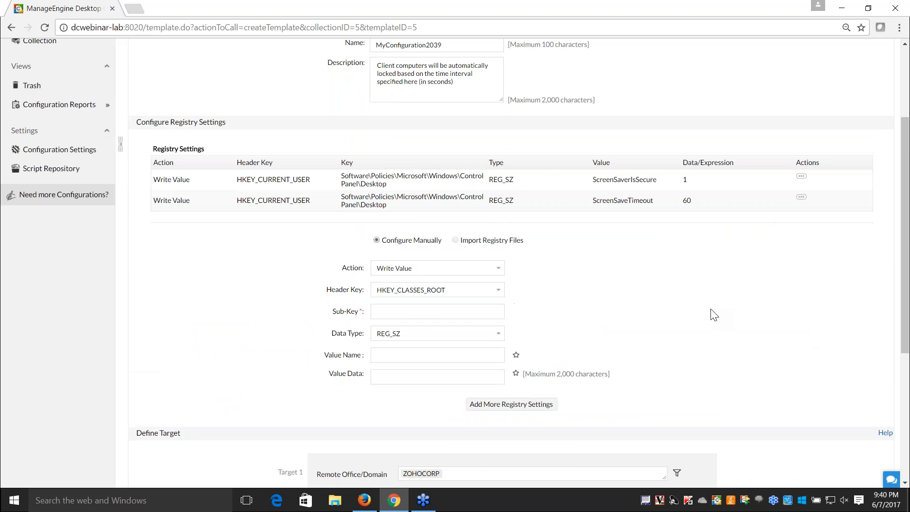
scroll(714, 315, "up", 3)
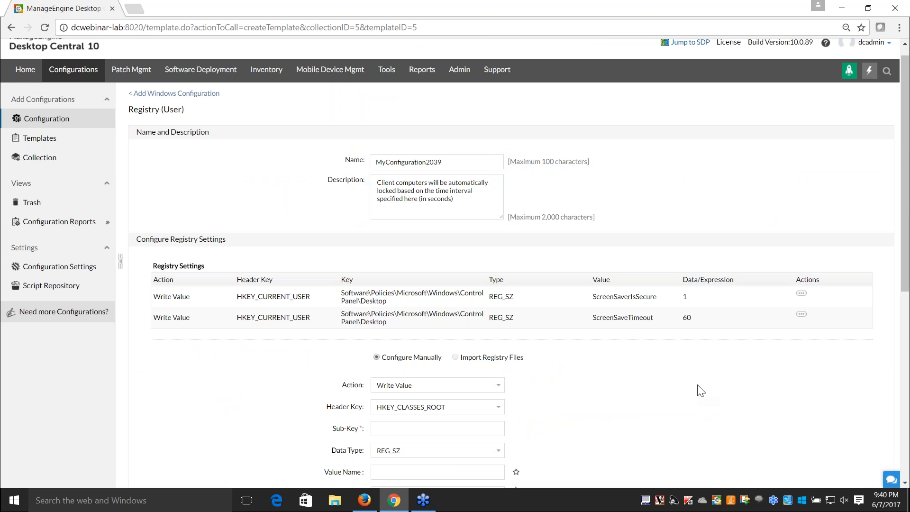
scroll(700, 391, "down", 1)
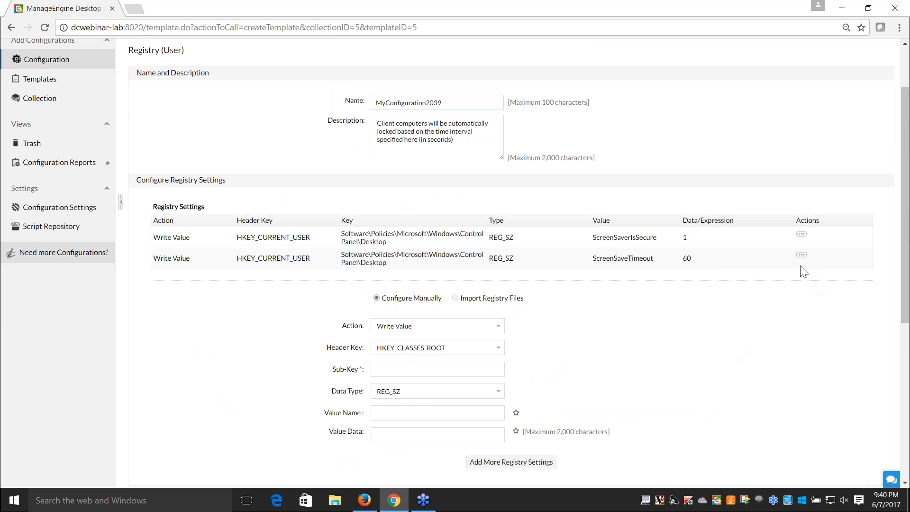
left_click(801, 256)
left_click(745, 254)
scroll(702, 351, "down", 1)
scroll(703, 351, "down", 1)
double_click(379, 376)
type("45")
left_click(729, 351)
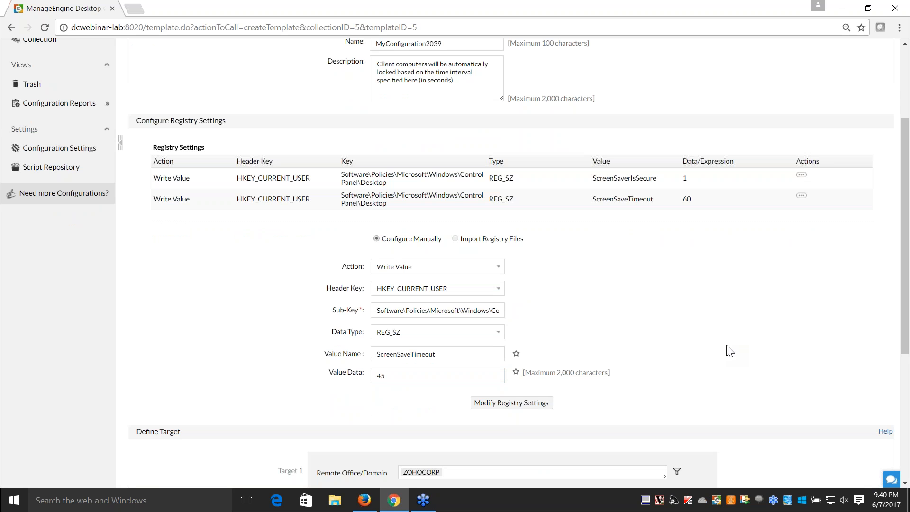
Review the ScreenSaveTimeout value data against the template's description, and return to the configurations list without deploying
scroll(758, 393, "up", 1)
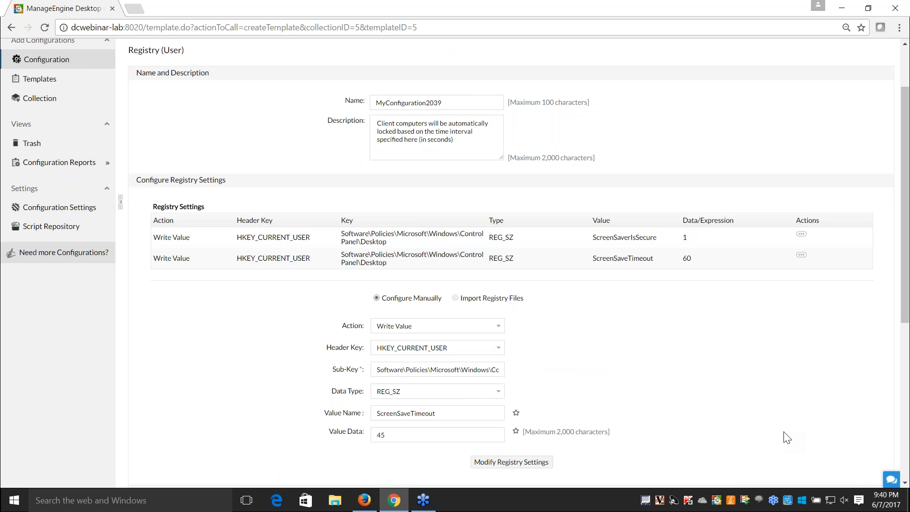
scroll(784, 436, "down", 2)
left_click_drag(393, 316, 377, 320)
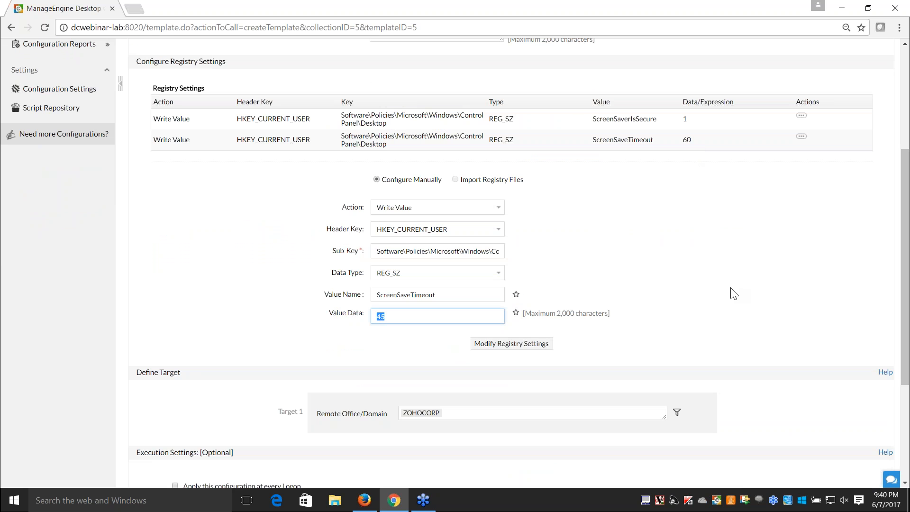
scroll(732, 292, "up", 2)
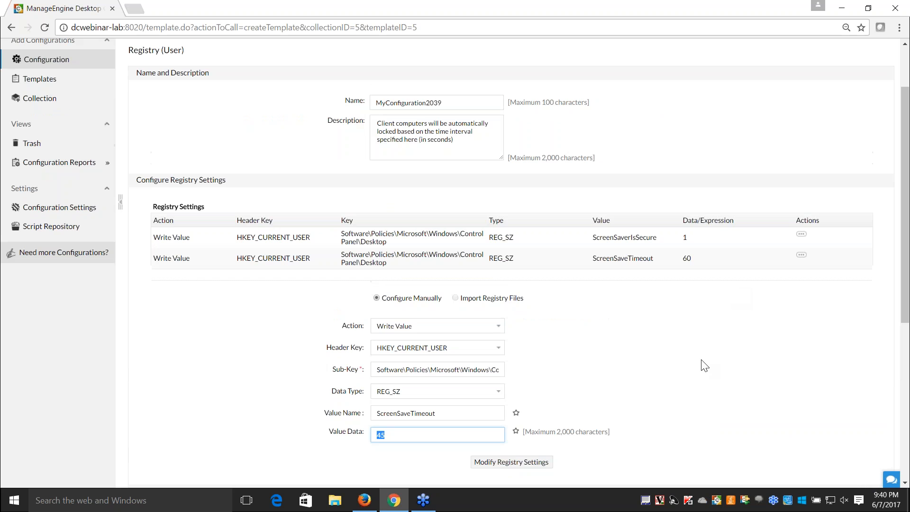
scroll(705, 365, "down", 1)
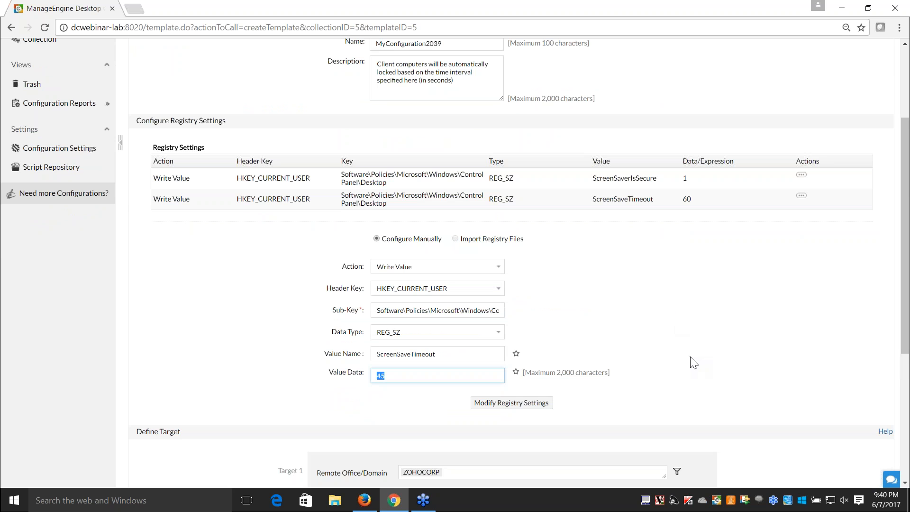
scroll(120, 157, "up", 3)
left_click(64, 89)
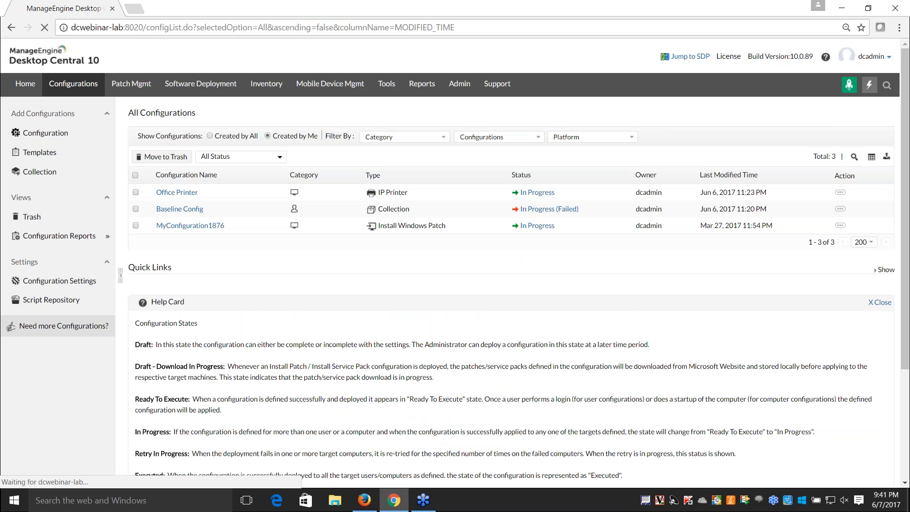
Open the computer-level Custom Script configuration form for Windows
mouse_move(82, 235)
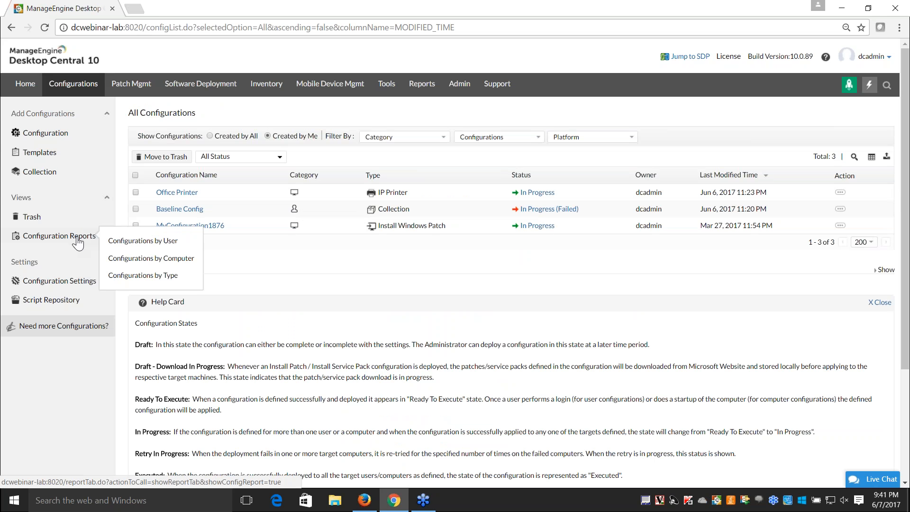
left_click(45, 134)
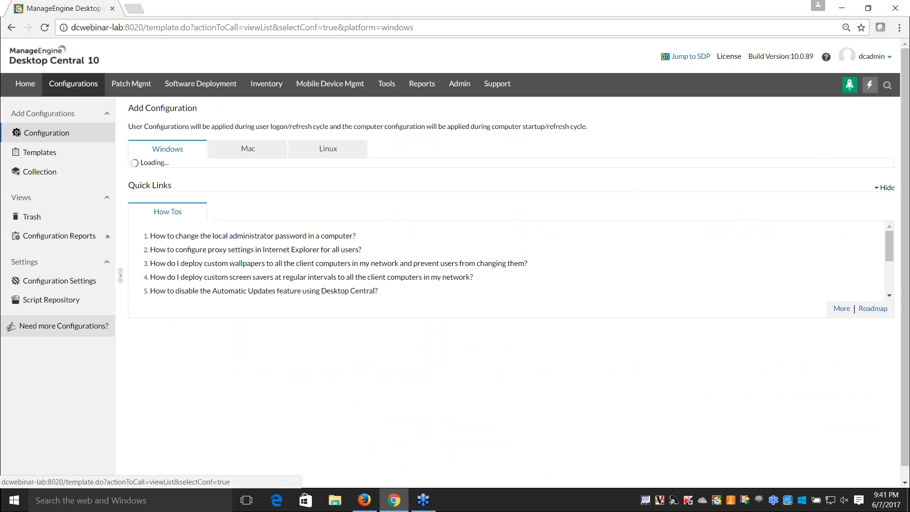
mouse_move(732, 203)
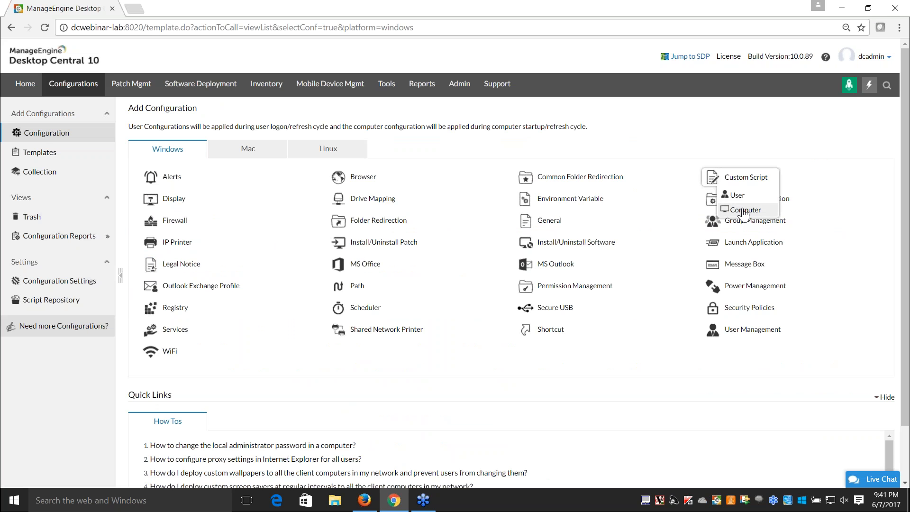
left_click(743, 212)
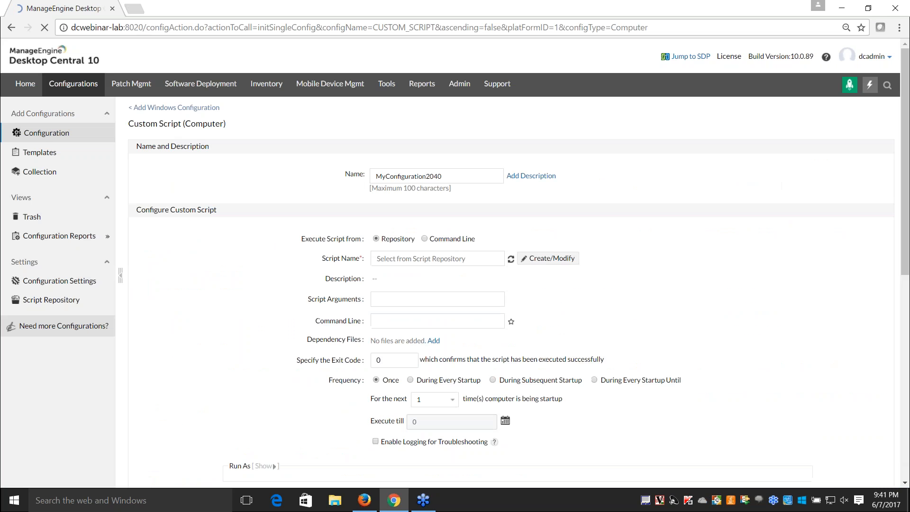
Browse the script templates in the Script Repository and filter them by the description "block"
left_click(65, 304)
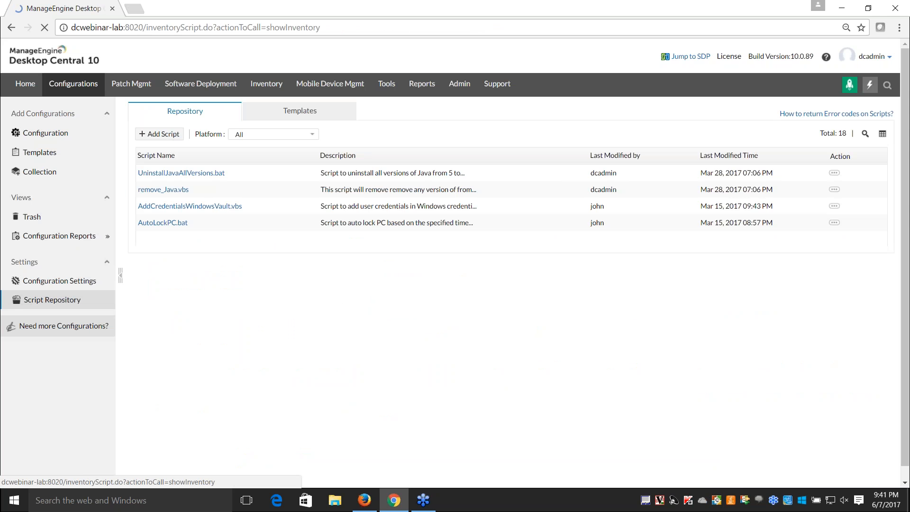
left_click(300, 111)
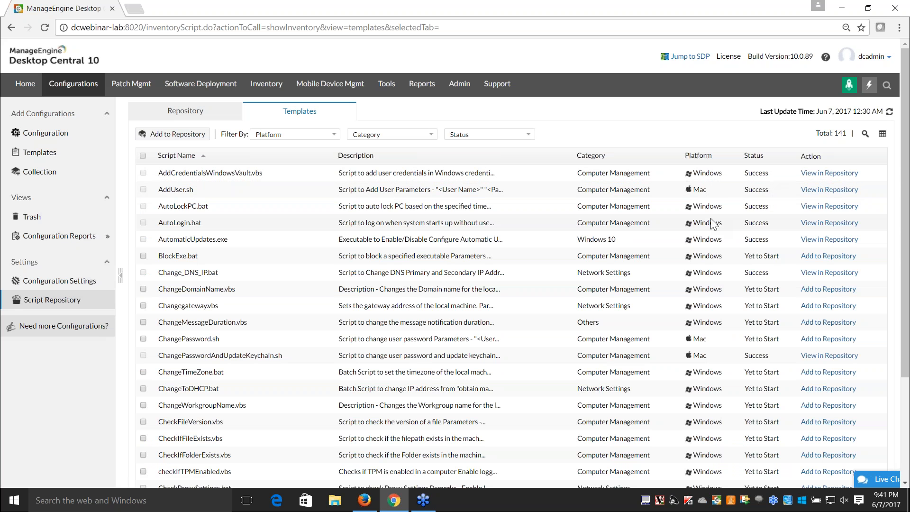
scroll(713, 222, "down", 1)
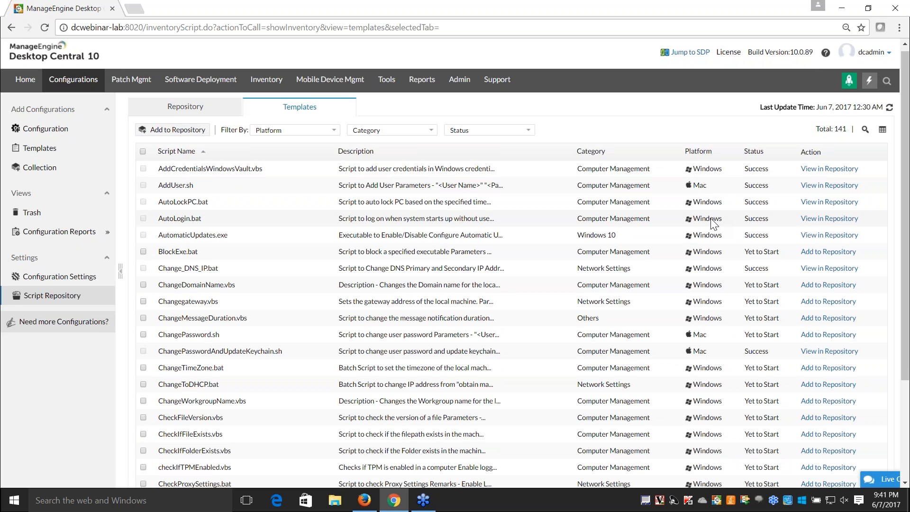
scroll(713, 223, "down", 3)
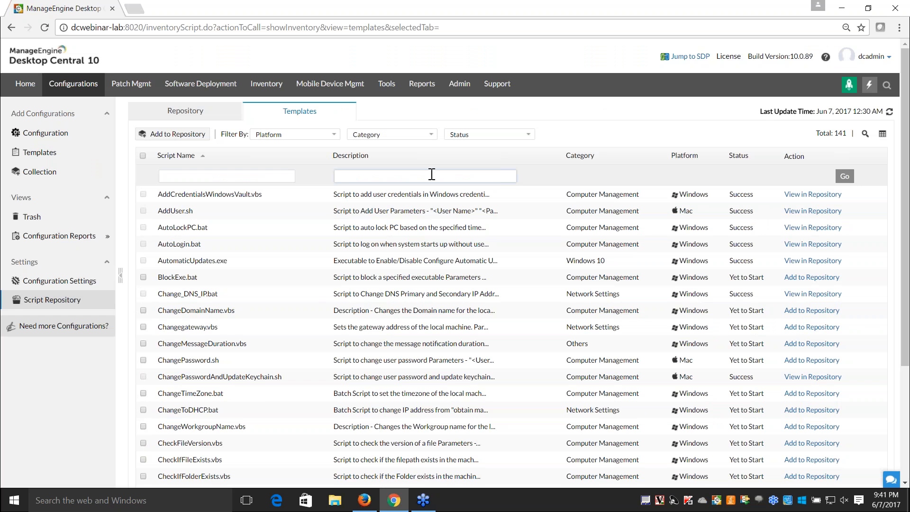
type("block")
key("Return")
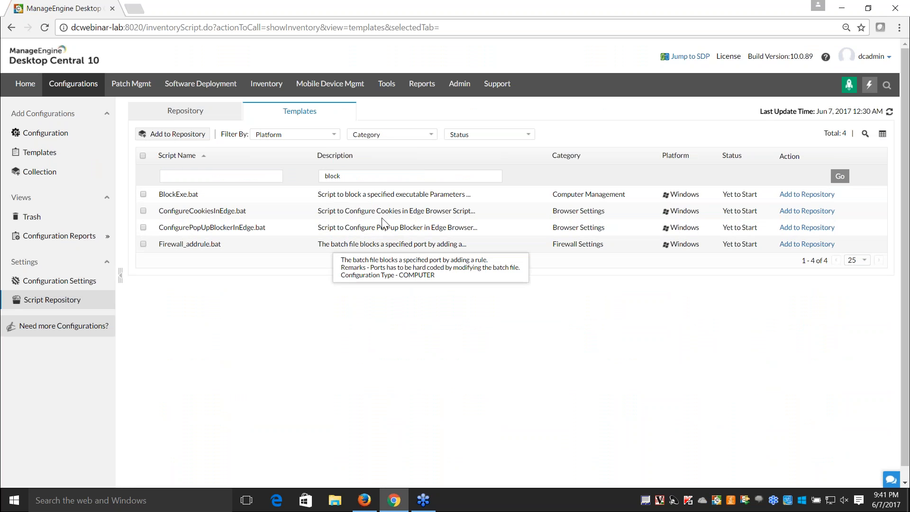
Add the BlockExe.bat script template to the repository
left_click_drag(357, 177, 322, 176)
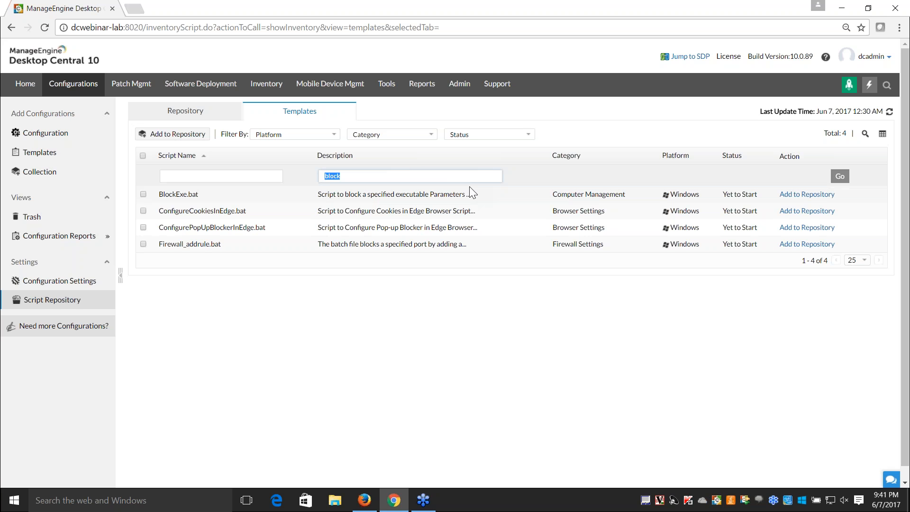
left_click(144, 195)
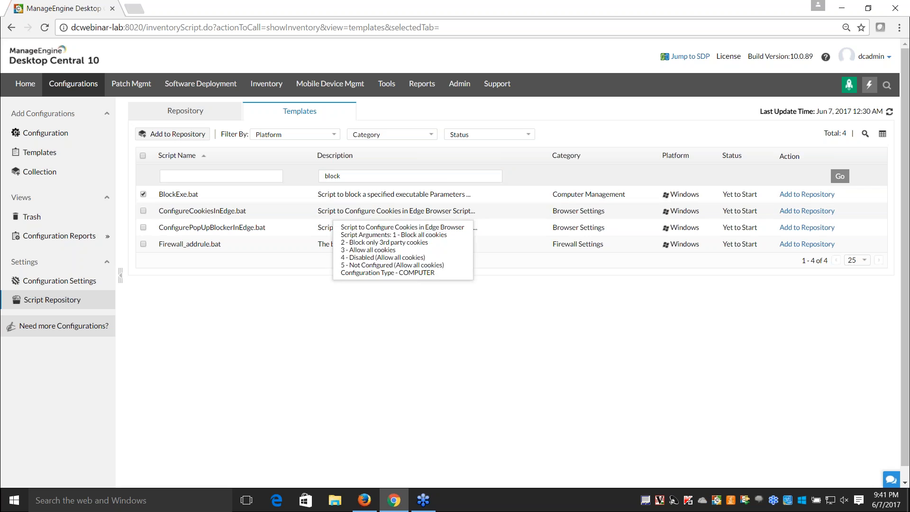
left_click(815, 195)
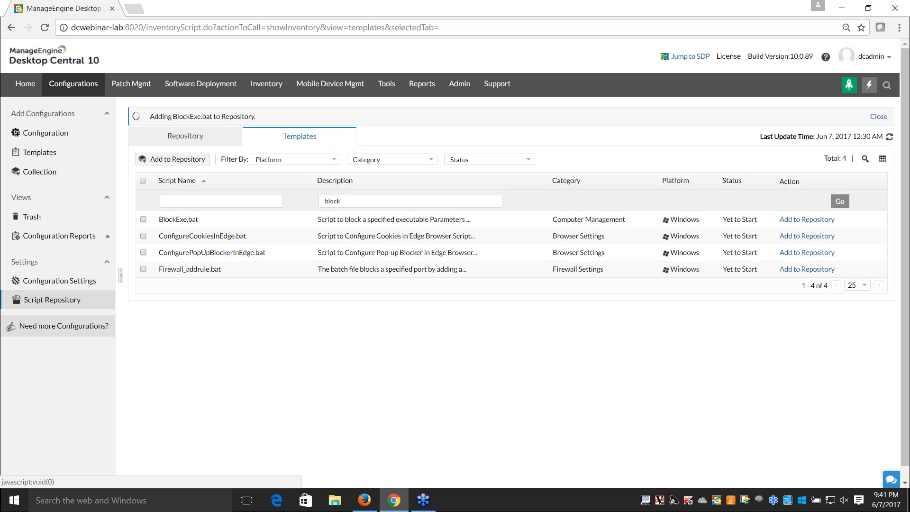
Open BlockExe.bat in the repository for modification, review its script code, and return to the configurations list without changes
left_click(167, 136)
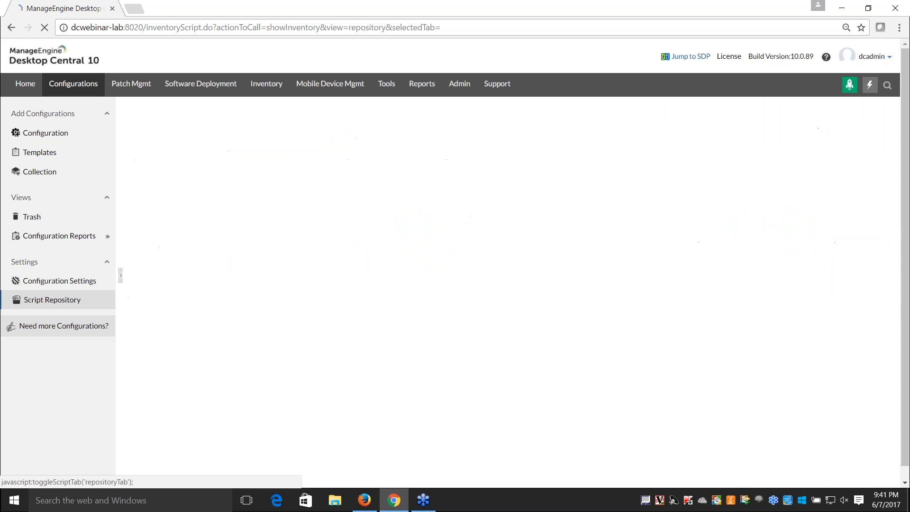
left_click(838, 173)
left_click(802, 178)
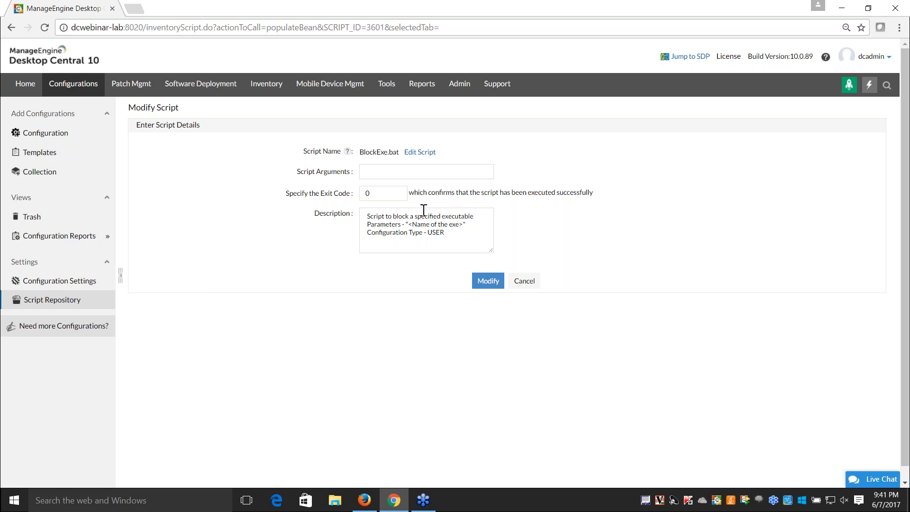
left_click(420, 151)
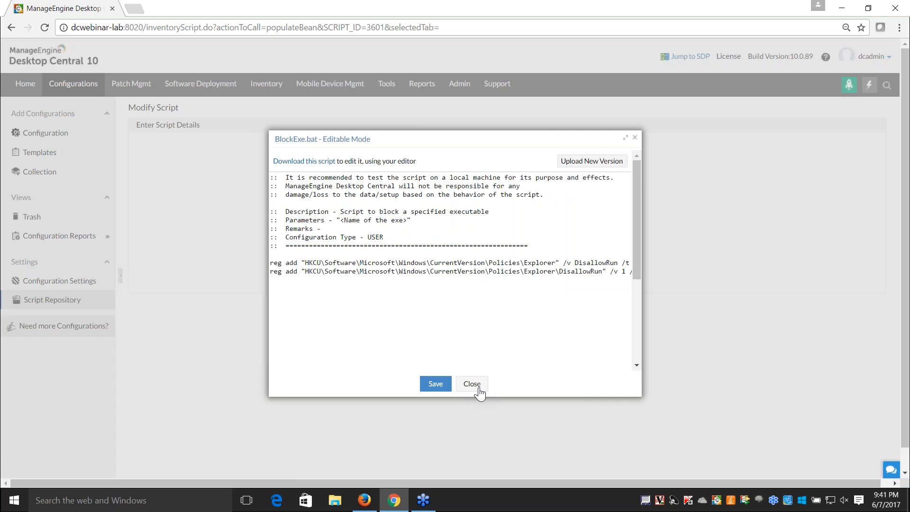
left_click(475, 391)
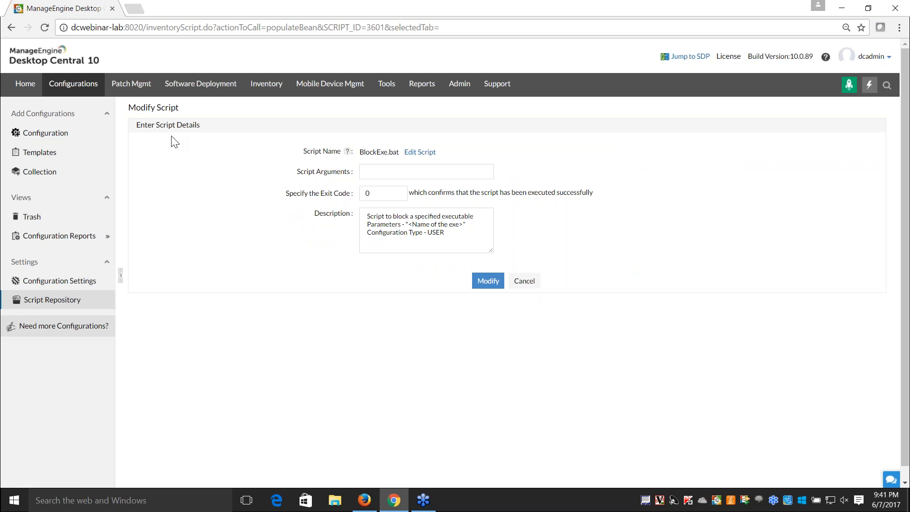
left_click(57, 89)
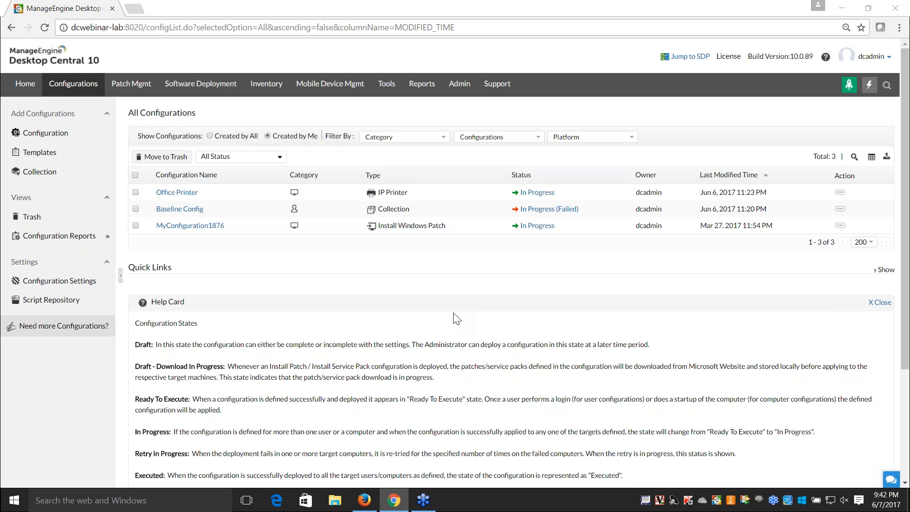
Switch to the slide presentation and advance to the USB Device Management slide
key("alt+Tab")
key("Right")
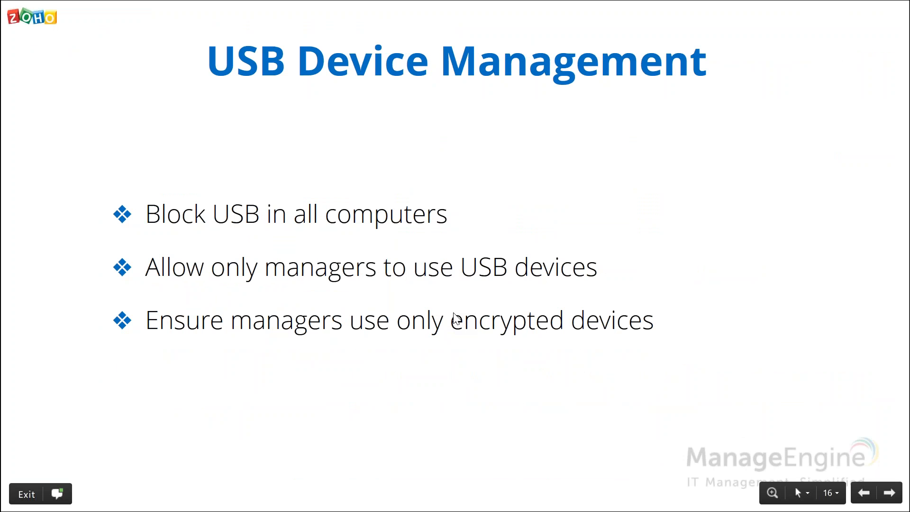
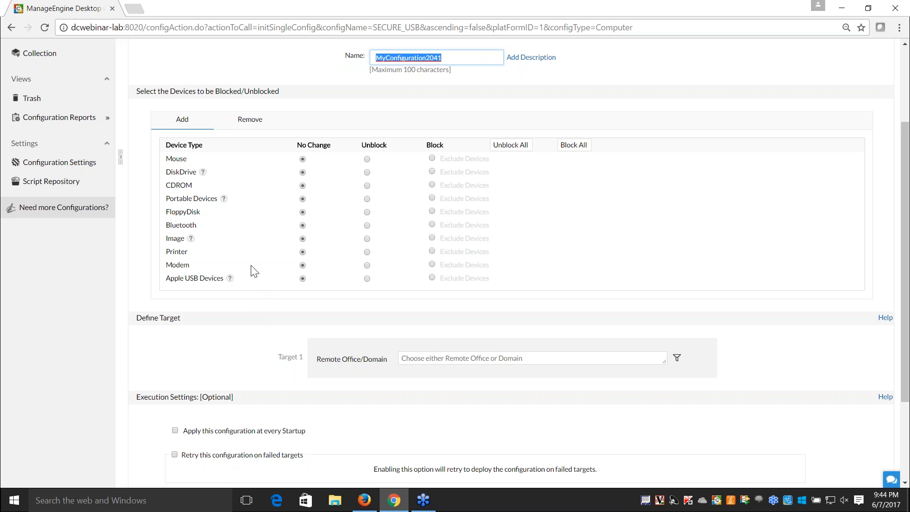
Read the help note explaining the DiskDrive device type in the Secure USB configuration
left_click(202, 172)
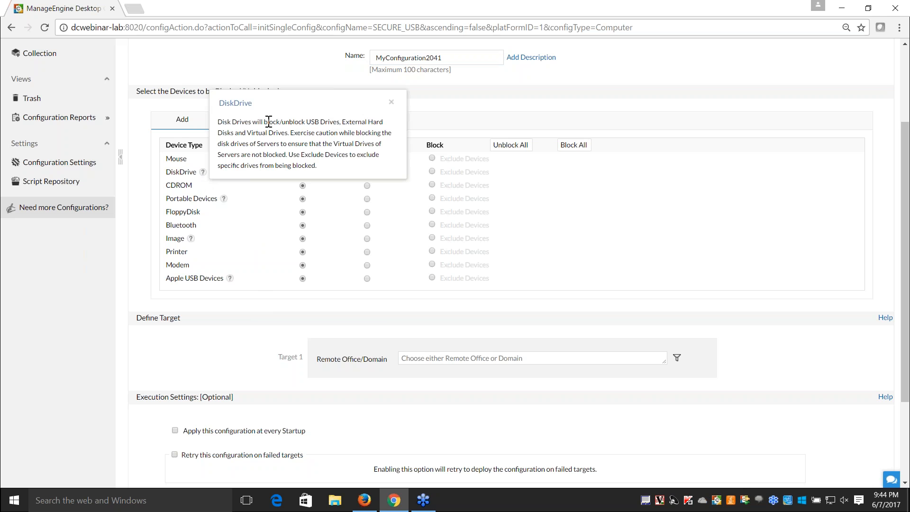
left_click_drag(264, 122, 394, 123)
left_click(392, 102)
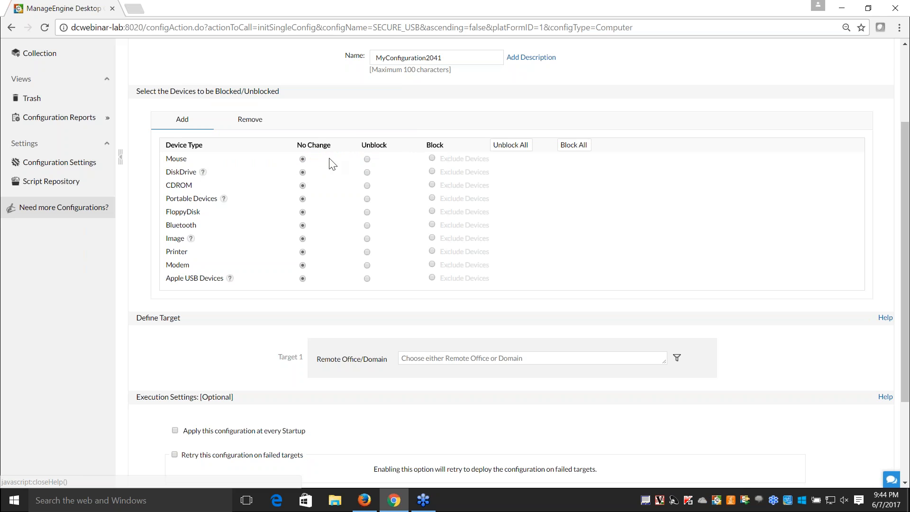
Block the DiskDrive device type and set the Secure USB configuration's target to the ZOHOCORP domain
left_click(431, 172)
left_click_drag(909, 224, 908, 327)
left_click(448, 236)
scroll(450, 287, "down", 1)
scroll(450, 287, "down", 3)
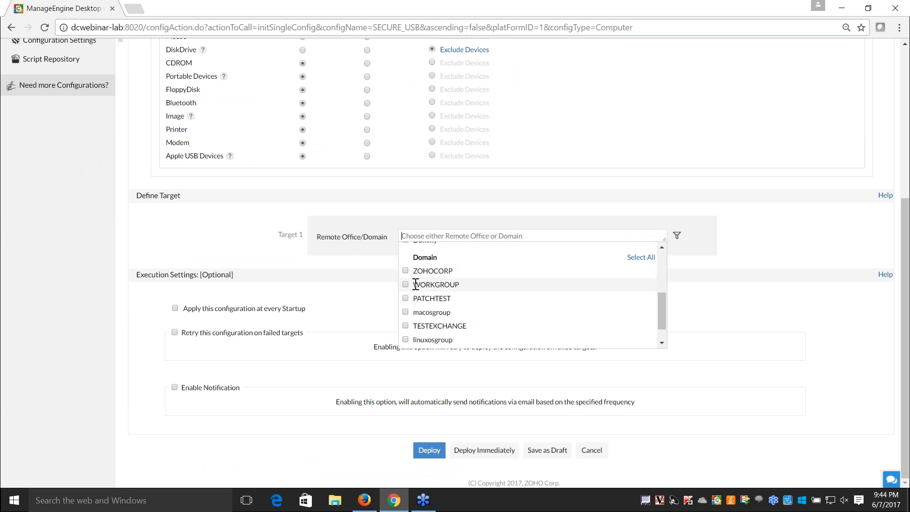
left_click(405, 271)
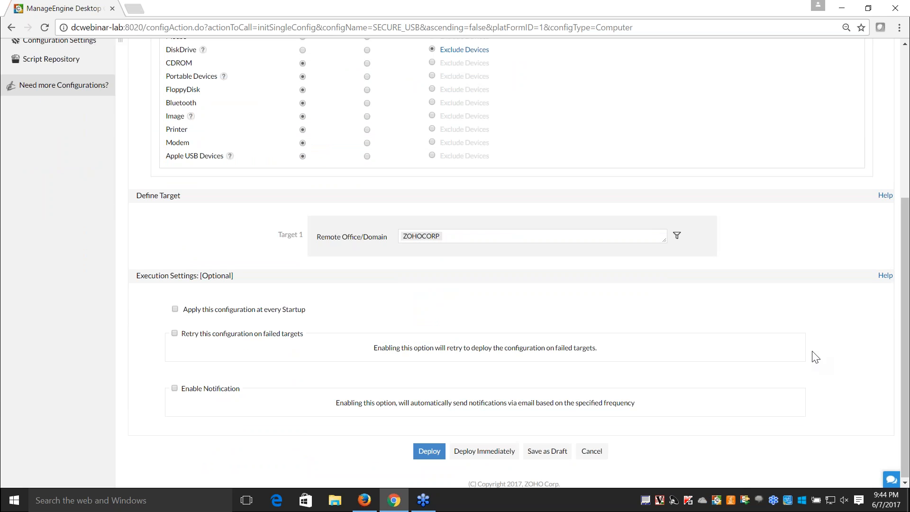
Set the Secure USB configuration to apply at every startup and to retry on failed targets
left_click(175, 309)
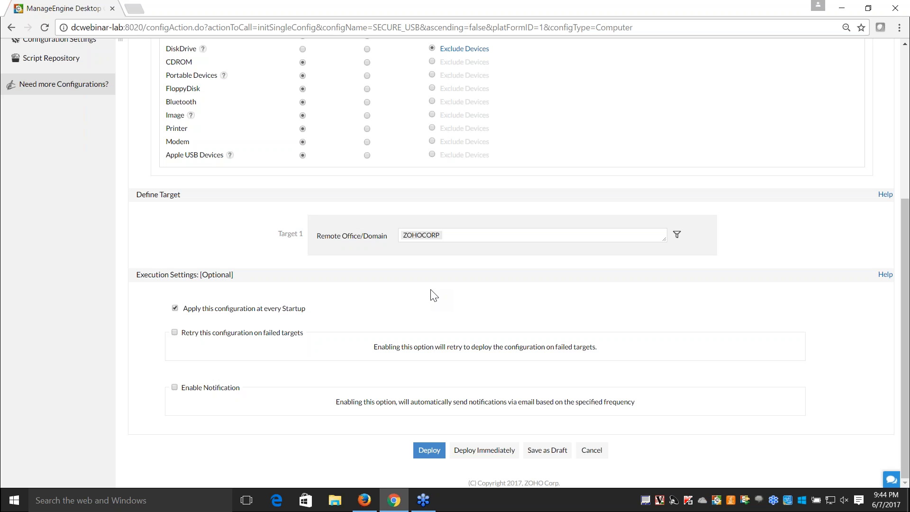
left_click(174, 332)
scroll(588, 379, "down", 1)
scroll(830, 401, "up", 3)
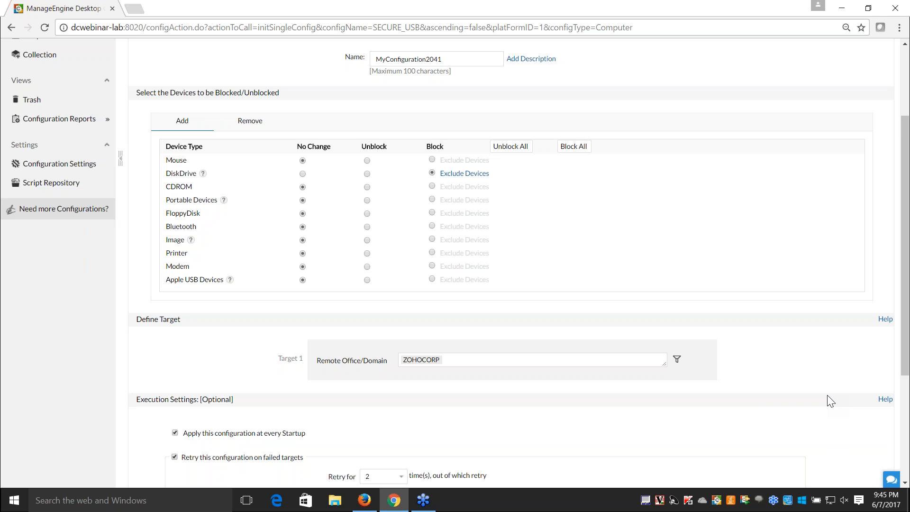
Examine the exclusion options for DiskDrive and the online help on finding a device instance ID
left_click(464, 175)
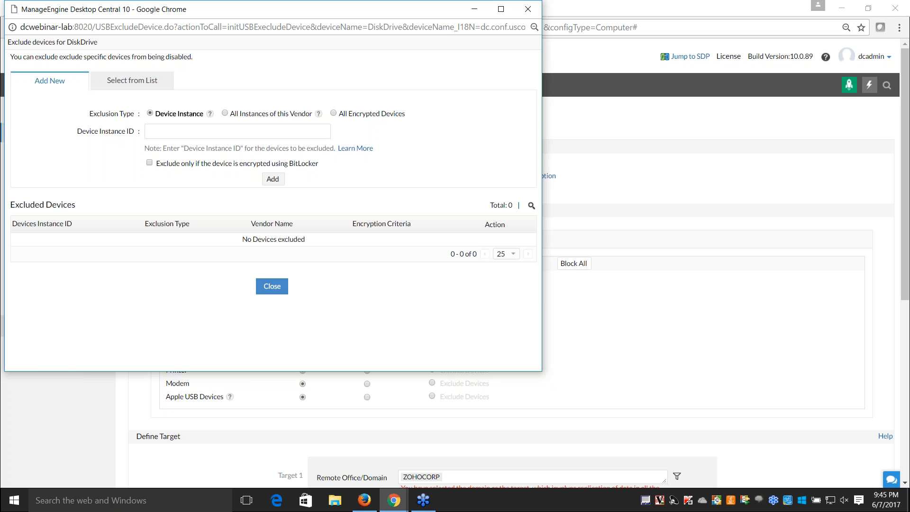
left_click(356, 148)
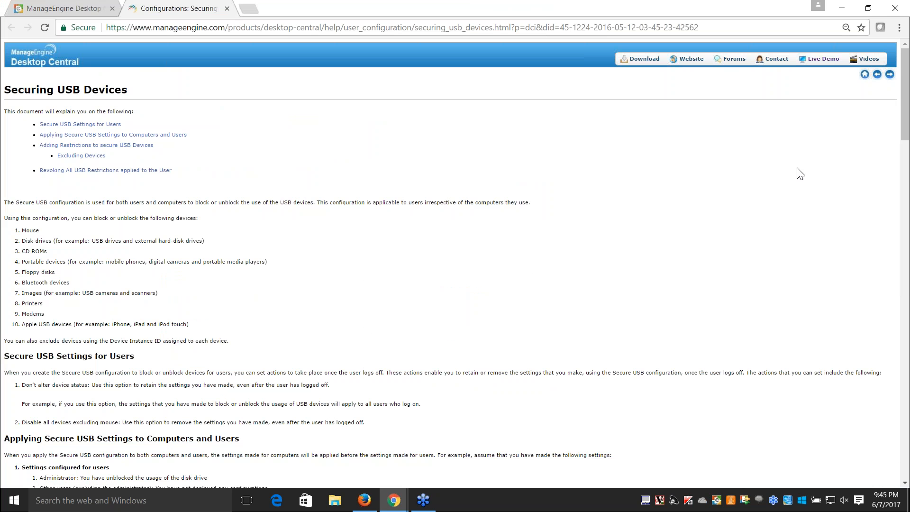
scroll(800, 173, "down", 20)
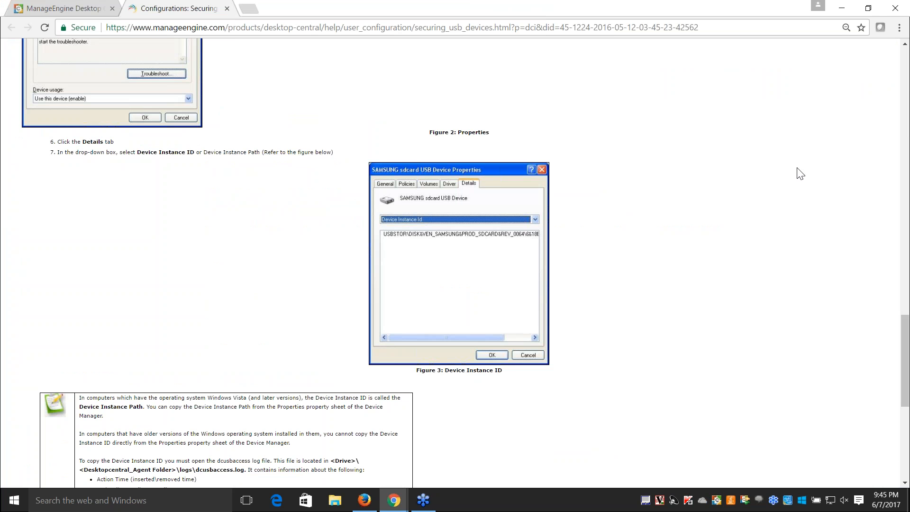
scroll(800, 174, "down", 1)
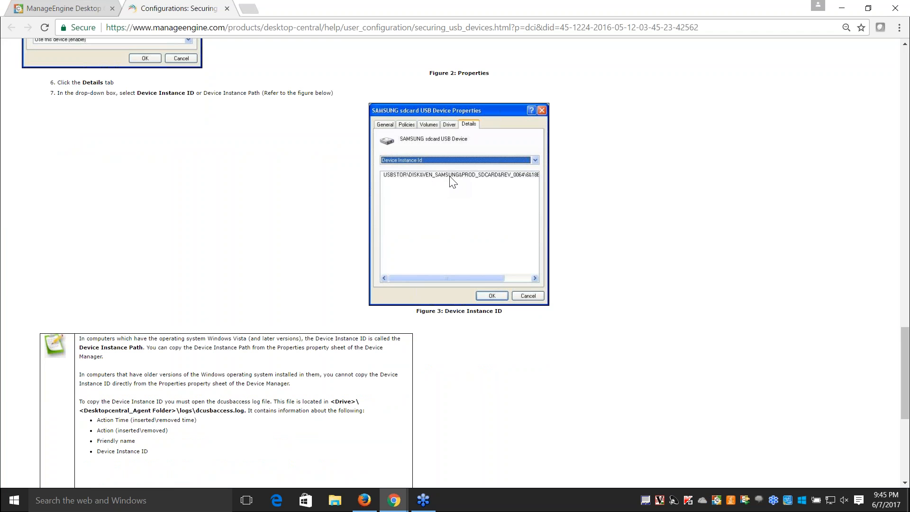
left_click(84, 12)
left_click(227, 9)
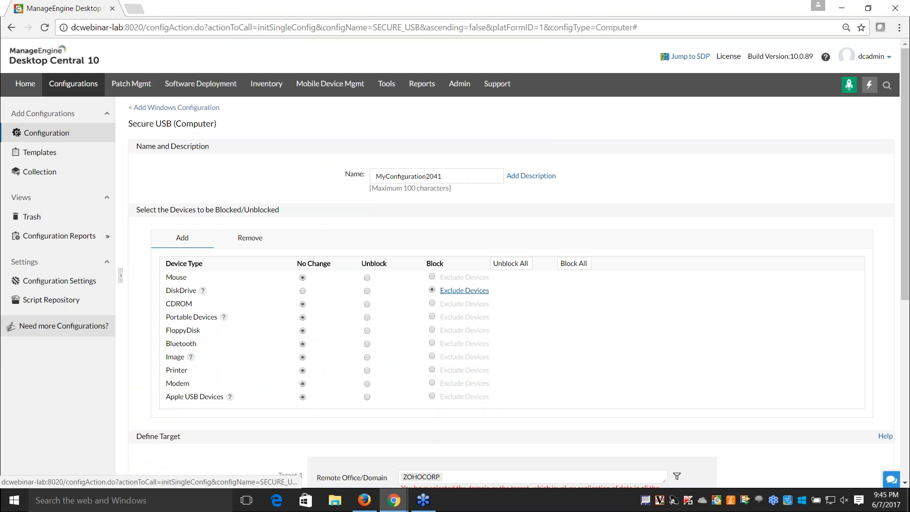
left_click(464, 290)
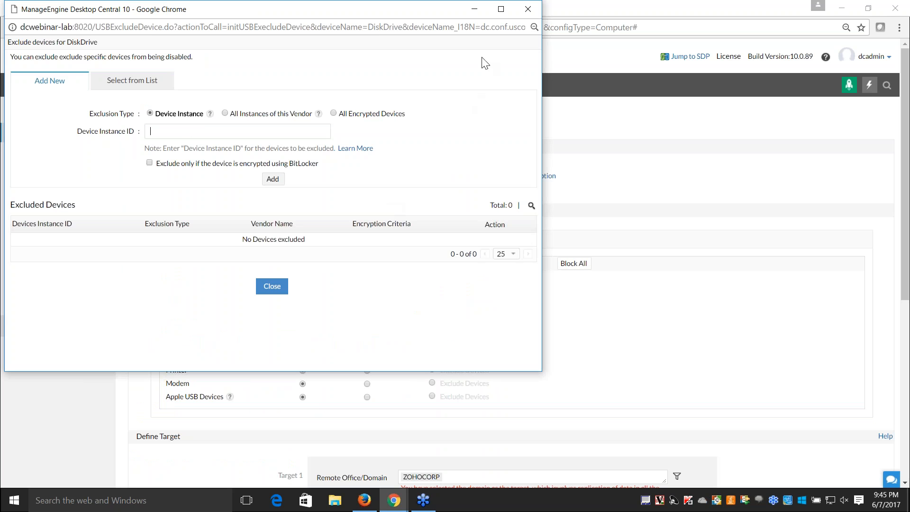
left_click(528, 9)
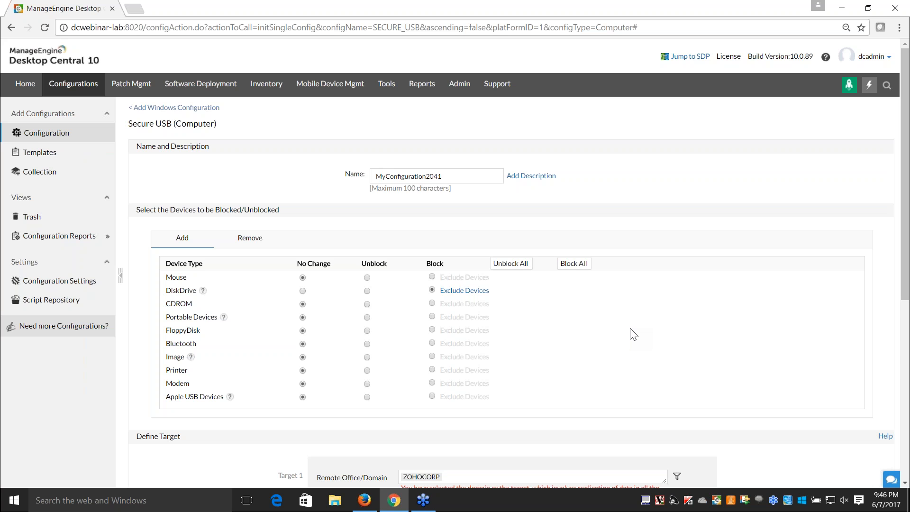
Exclude all encrypted devices from the DiskDrive block
left_click(465, 290)
left_click(225, 112)
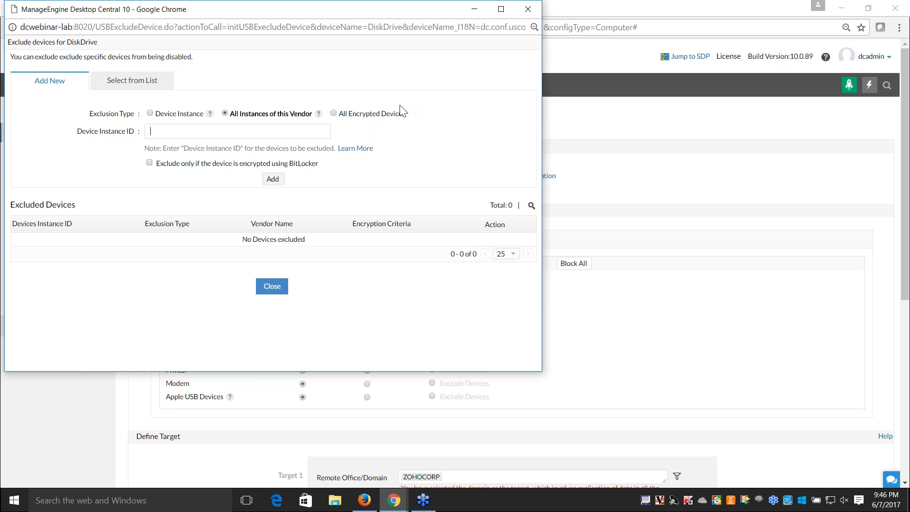
left_click(334, 114)
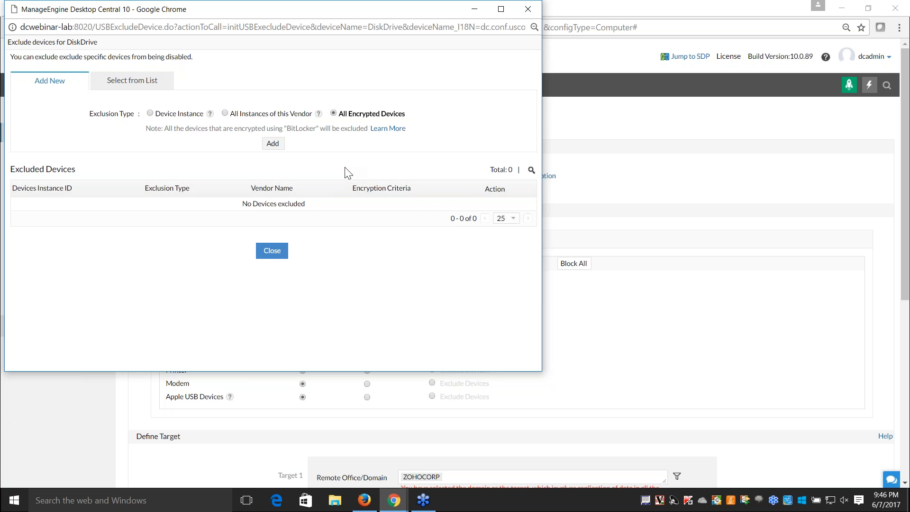
left_click(274, 145)
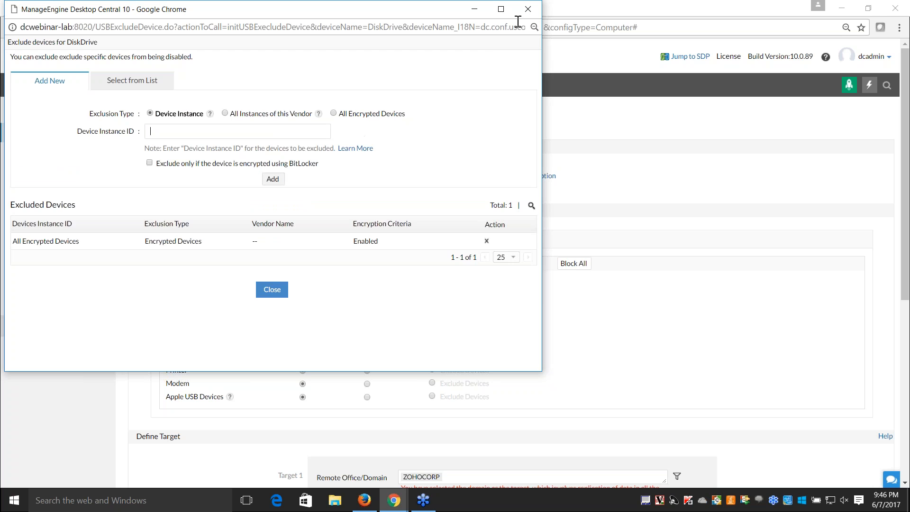
Close the DiskDrive exclusion window and review the Secure USB configuration's device, target and execution settings
left_click(527, 9)
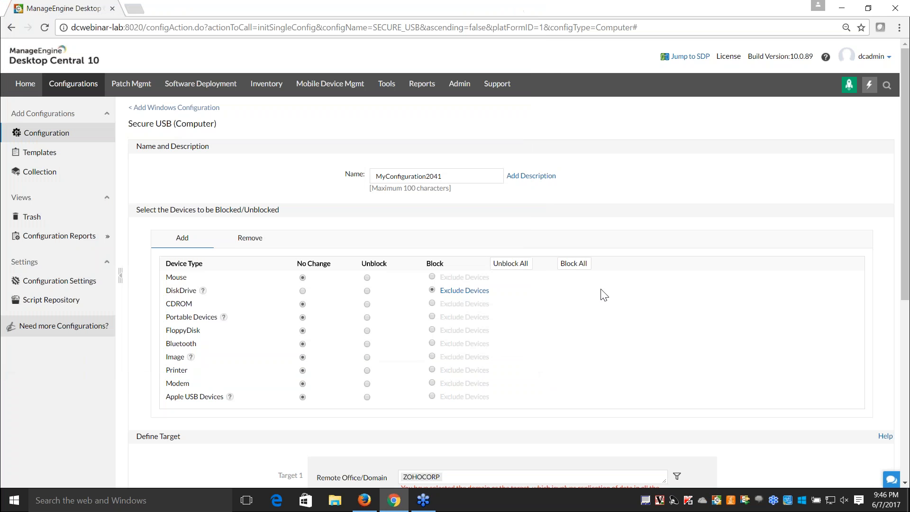
scroll(604, 294, "down", 1)
scroll(604, 295, "down", 1)
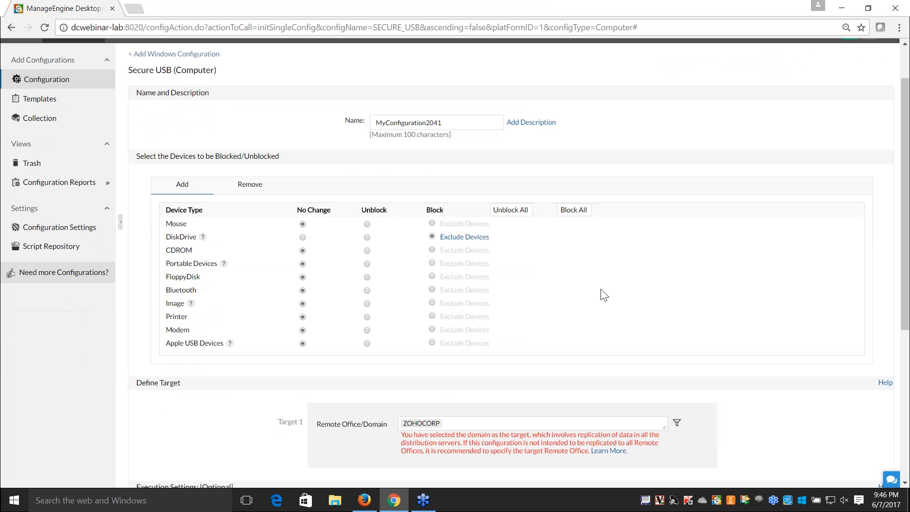
scroll(604, 295, "down", 1)
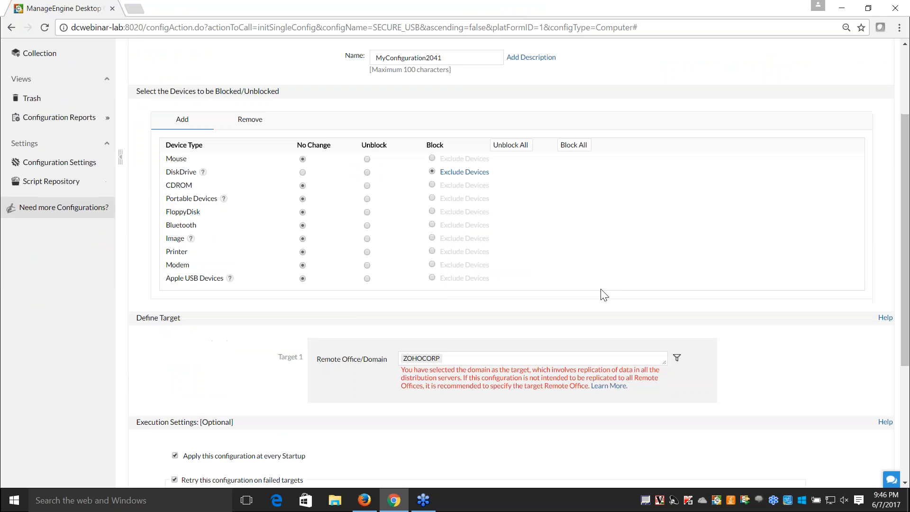
scroll(603, 294, "down", 4)
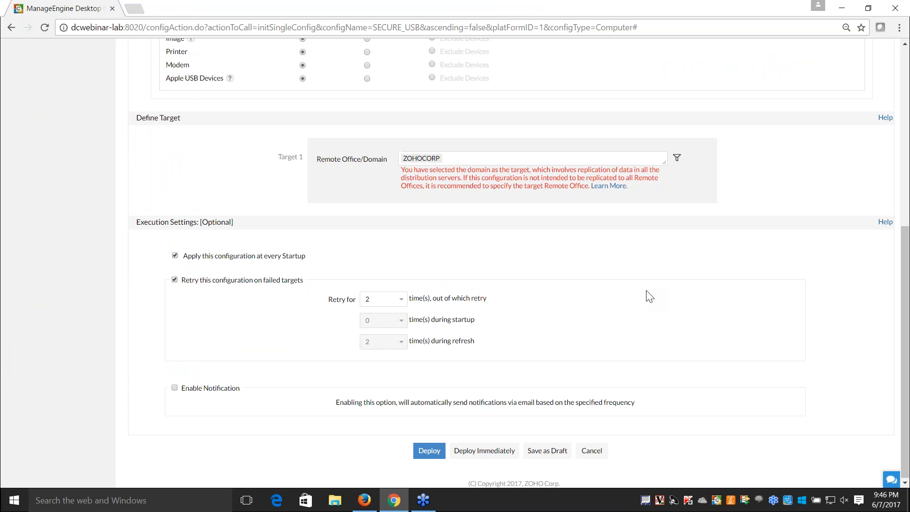
scroll(649, 297, "up", 4)
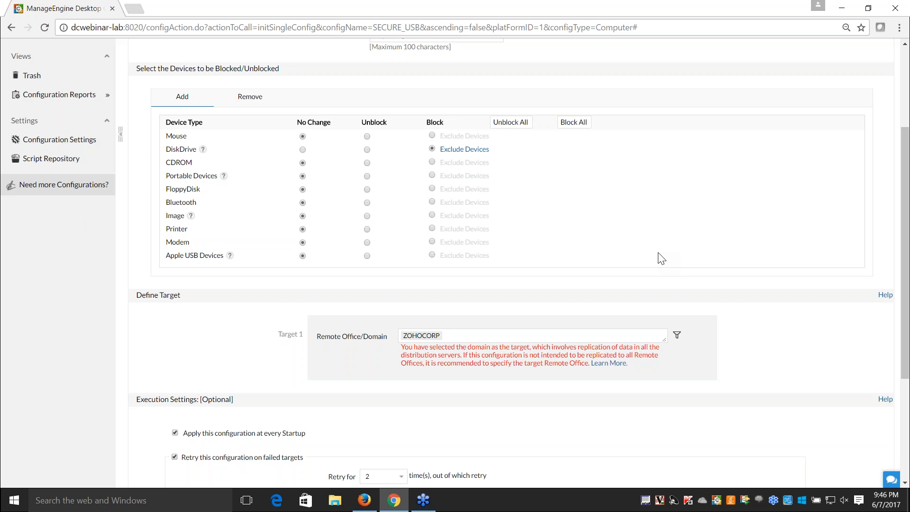
scroll(661, 258, "down", 1)
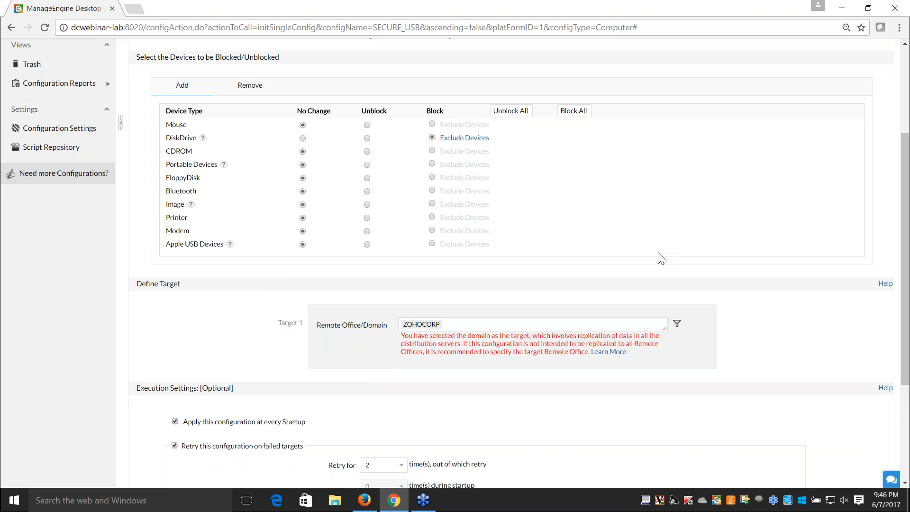
Exclude the Manager custom group from the ZOHOCORP target of the Secure USB configuration
scroll(661, 258, "down", 1)
left_click(677, 275)
scroll(754, 361, "down", 1)
left_click(421, 306)
left_click(359, 357)
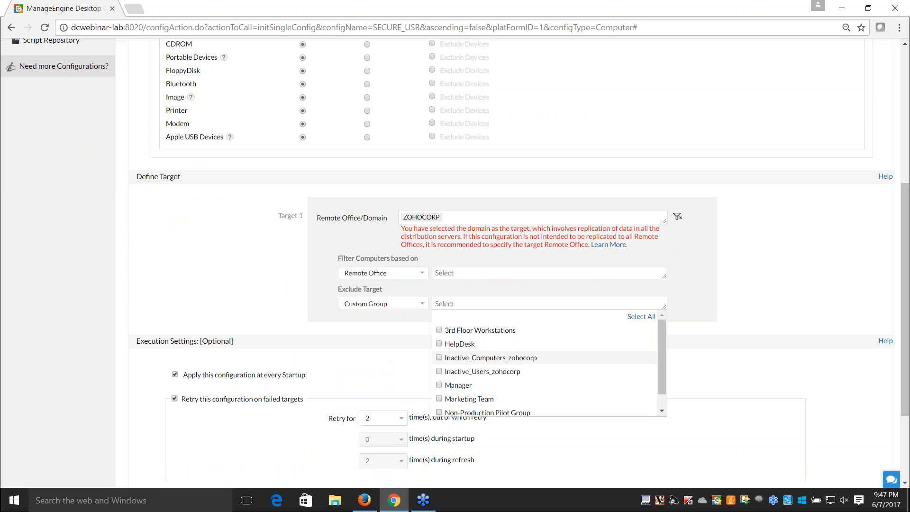
left_click(438, 385)
left_click(776, 289)
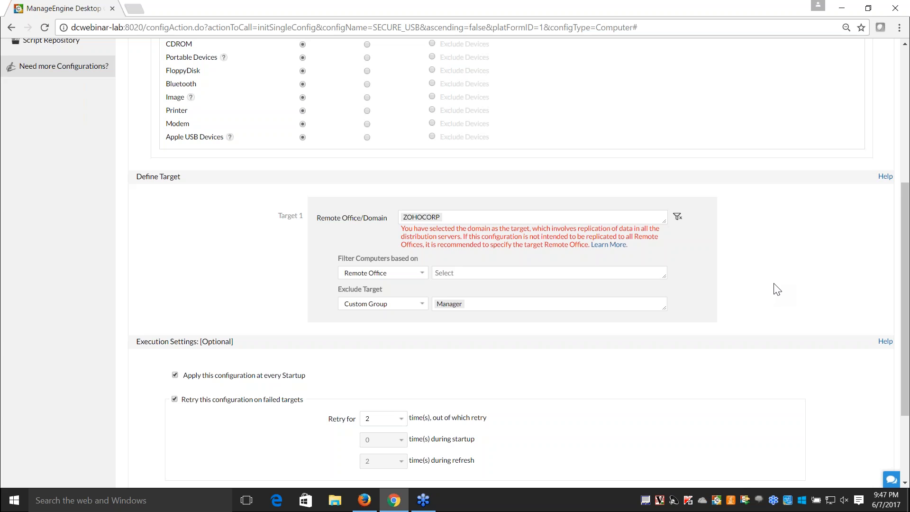
Examine the completed Secure USB configuration, from the blocked device types to the excluded target group and retry settings
scroll(514, 431, "down", 2)
scroll(750, 384, "up", 1)
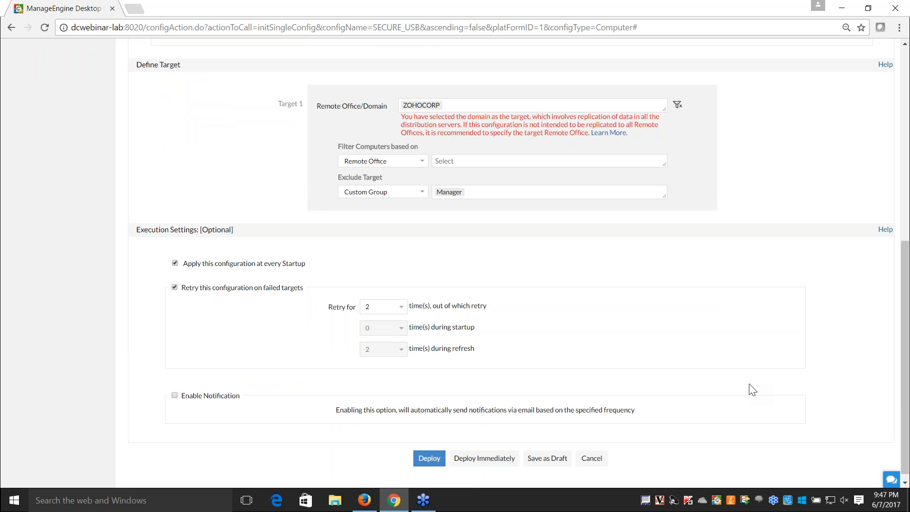
scroll(749, 389, "up", 8)
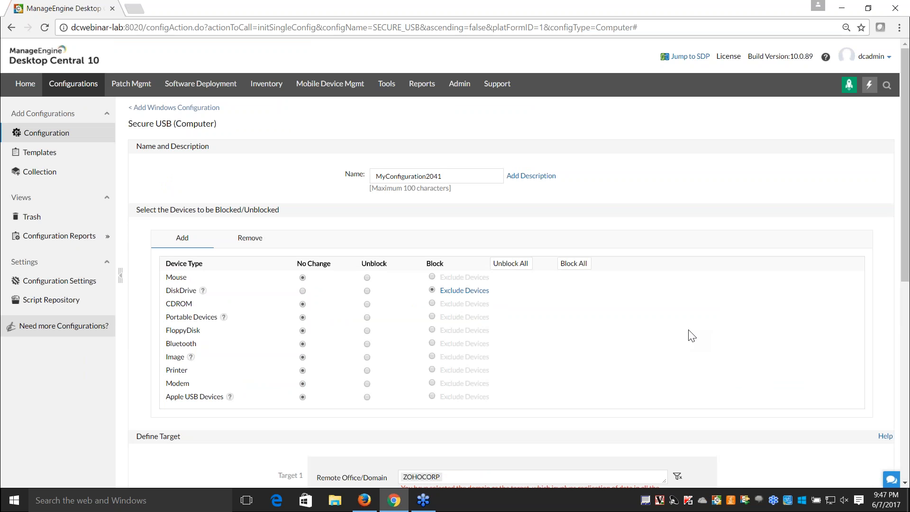
scroll(691, 336, "down", 1)
scroll(691, 336, "down", 1)
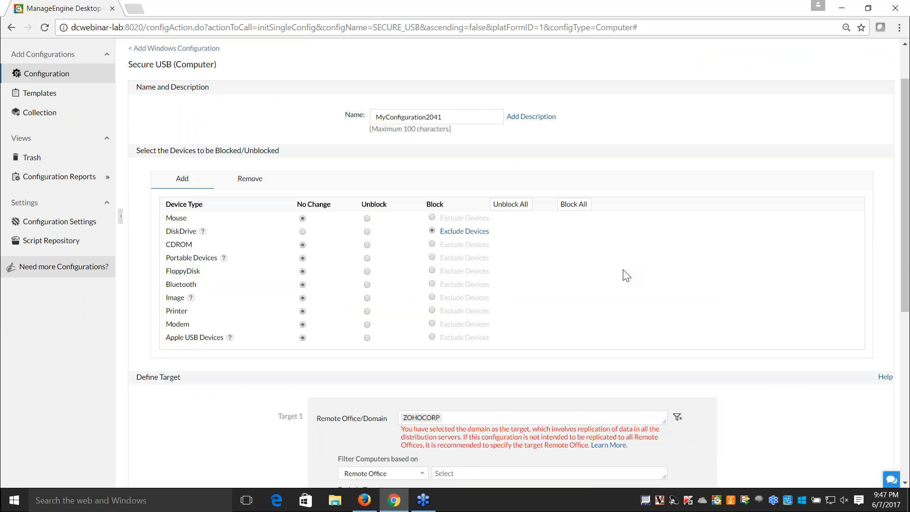
scroll(626, 275, "down", 1)
scroll(627, 275, "down", 1)
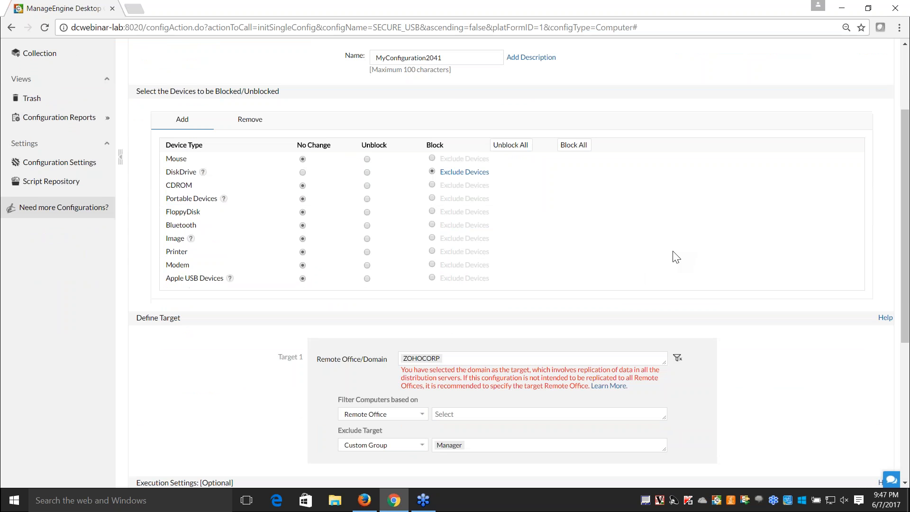
scroll(676, 257, "down", 1)
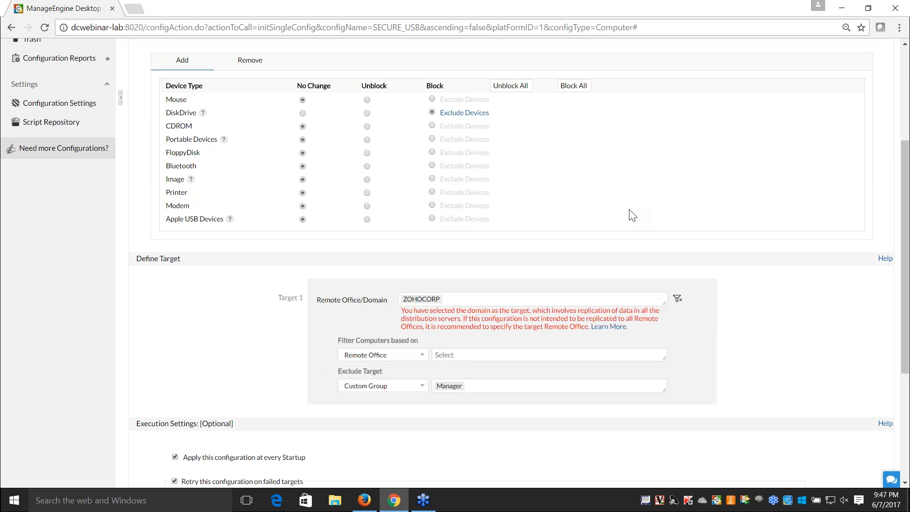
scroll(633, 216, "up", 3)
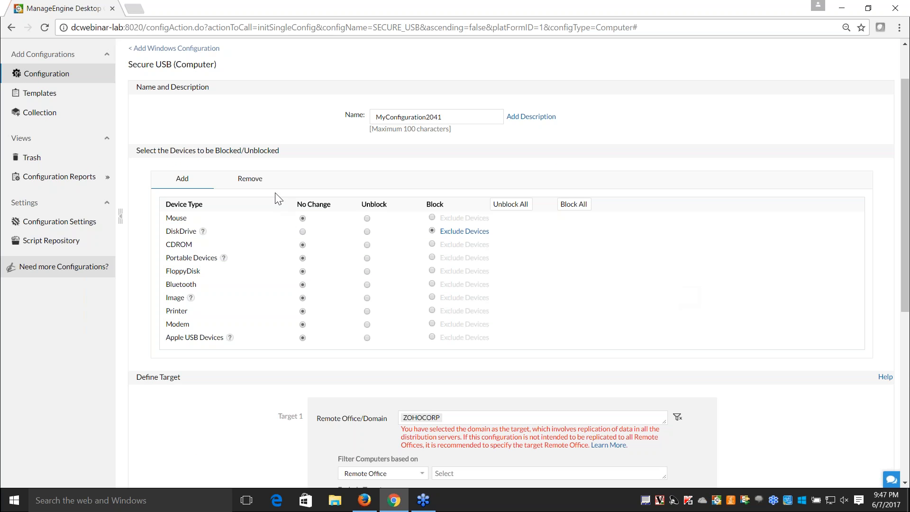
Try the option to revoke all existing USB restrictions and leave the Secure USB configuration without deploying it
left_click(250, 180)
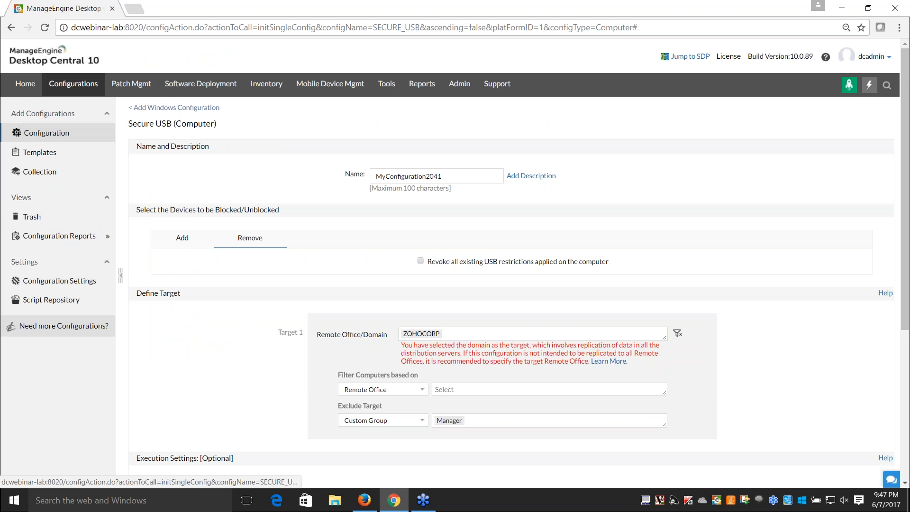
left_click(420, 261)
left_click(433, 297)
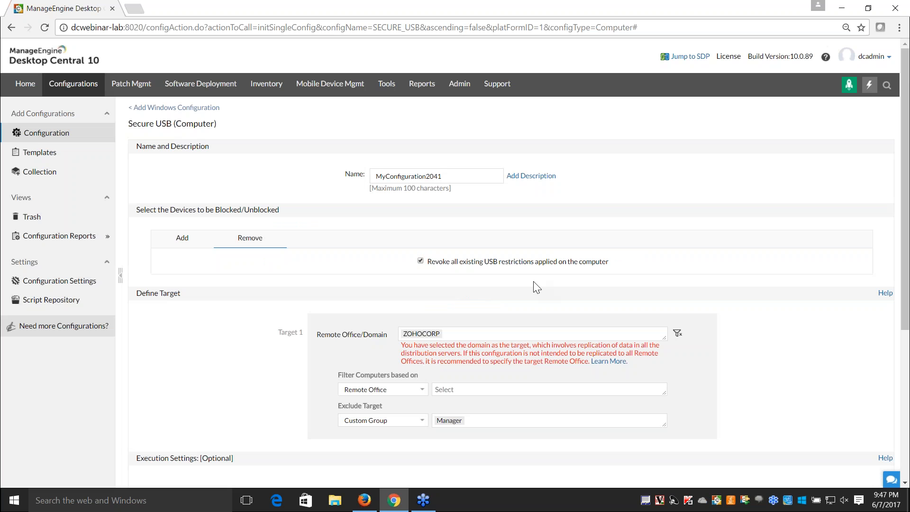
left_click(183, 239)
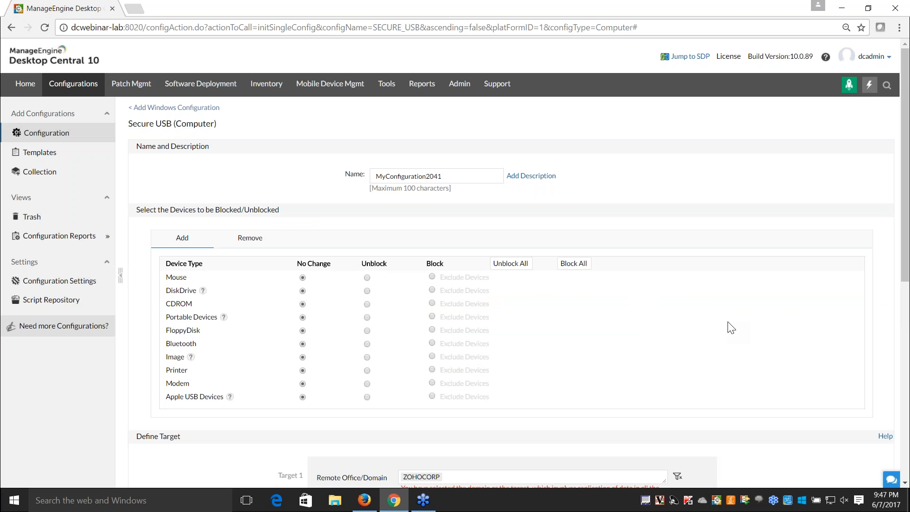
left_click(33, 134)
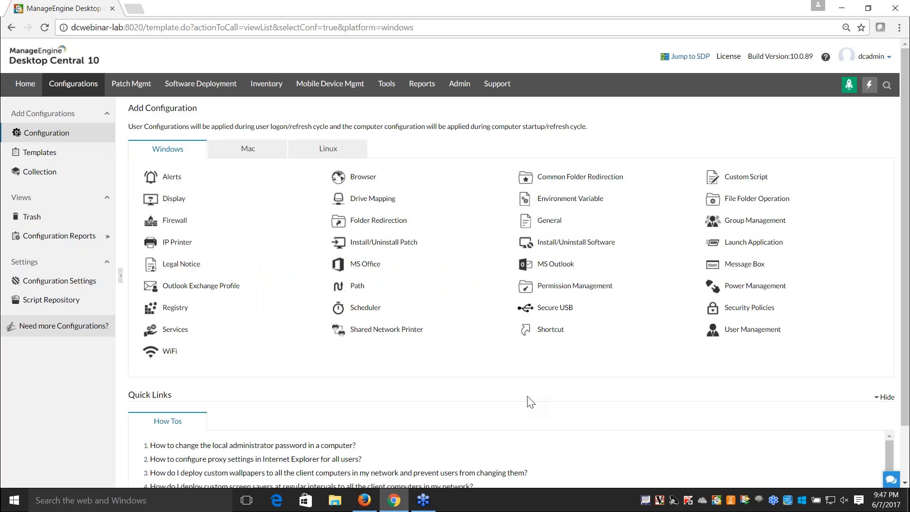
key("alt+Tab")
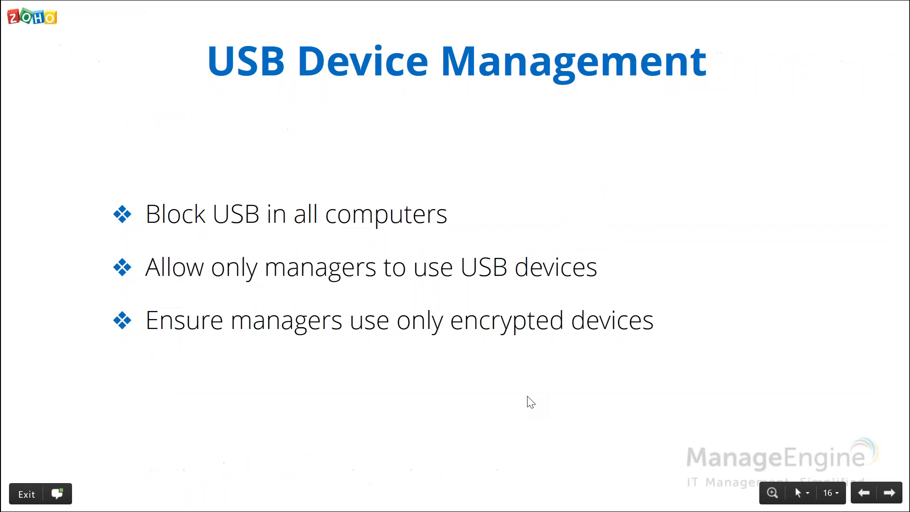
key("Right")
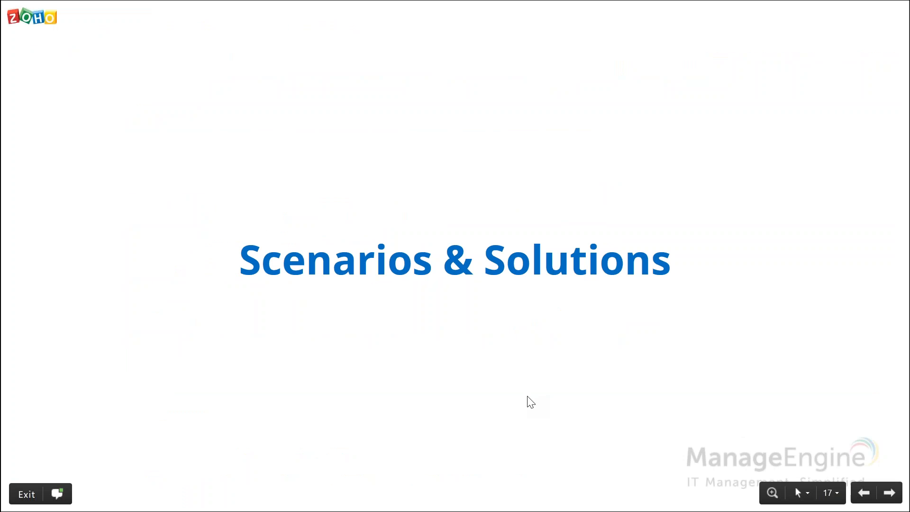
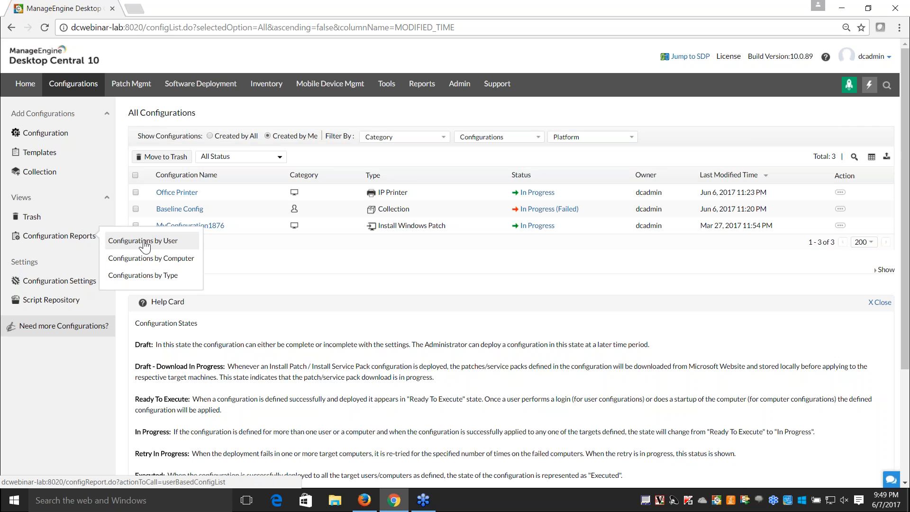
Review the configuration reports by user, by computer and by type
left_click(144, 241)
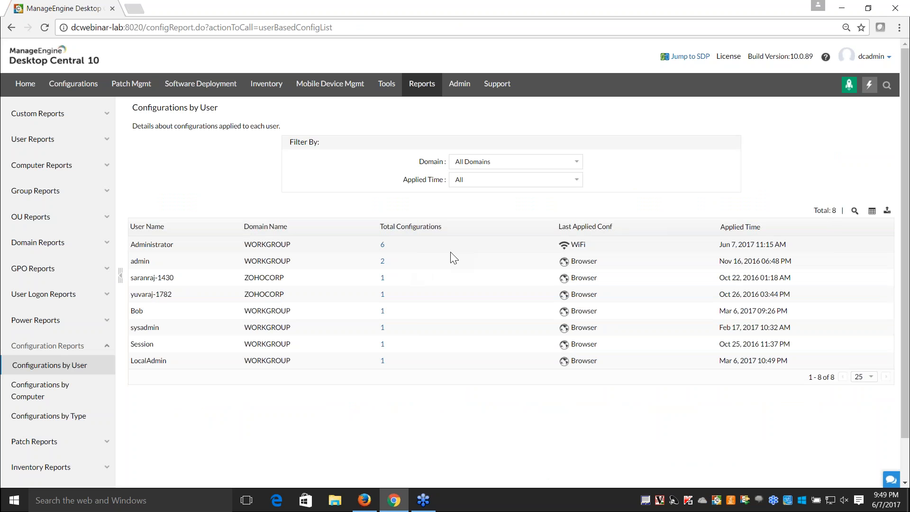
left_click(33, 398)
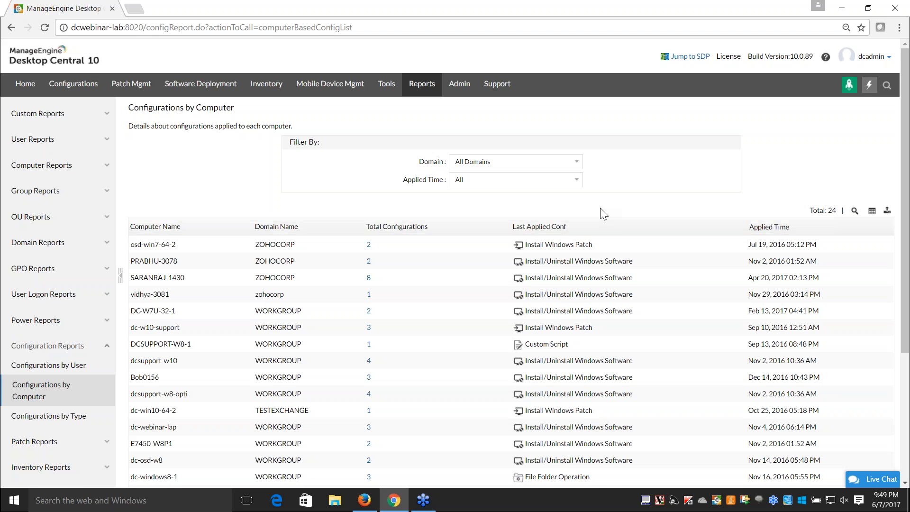
scroll(602, 211, "down", 2)
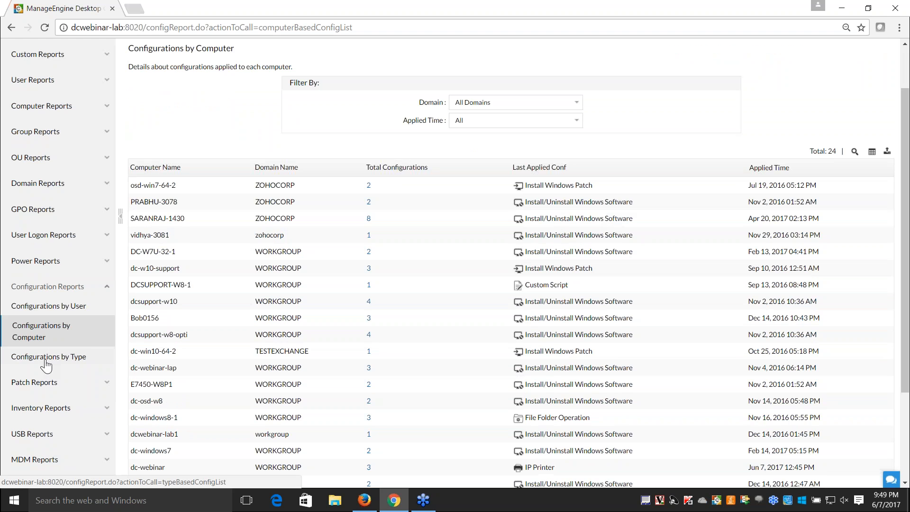
left_click(43, 359)
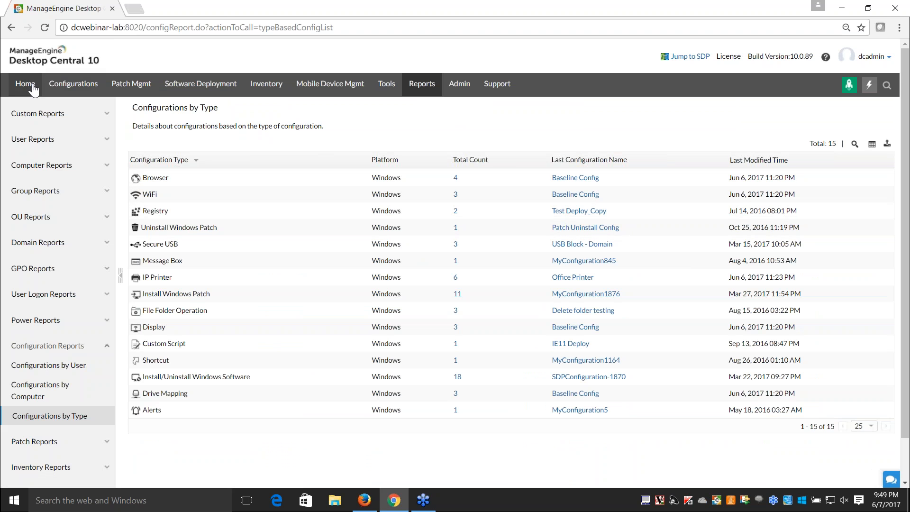
Return to the list of all configurations and look through the configuration types available for filtering
left_click(71, 85)
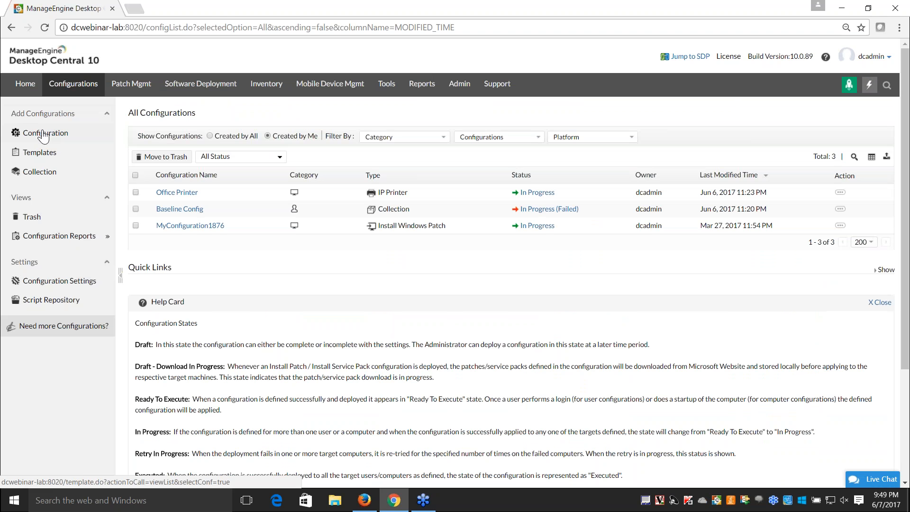
left_click(21, 131)
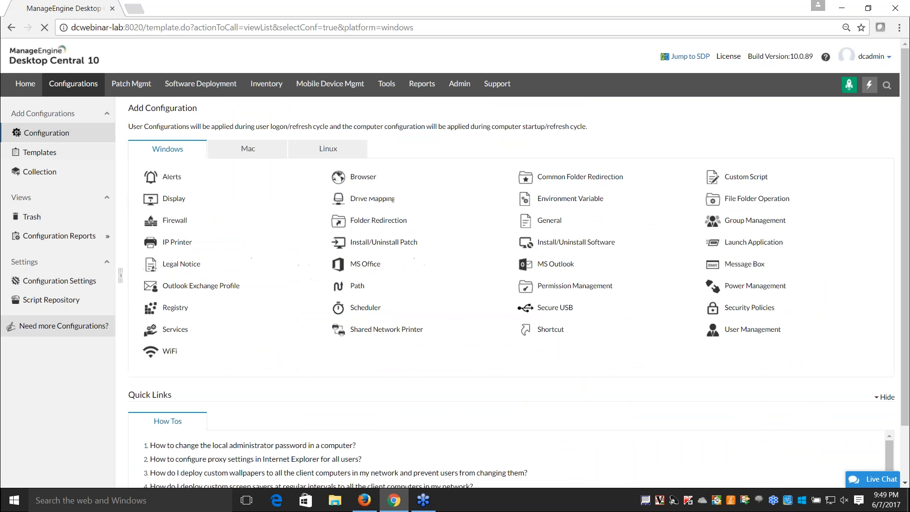
left_click(81, 91)
left_click(530, 137)
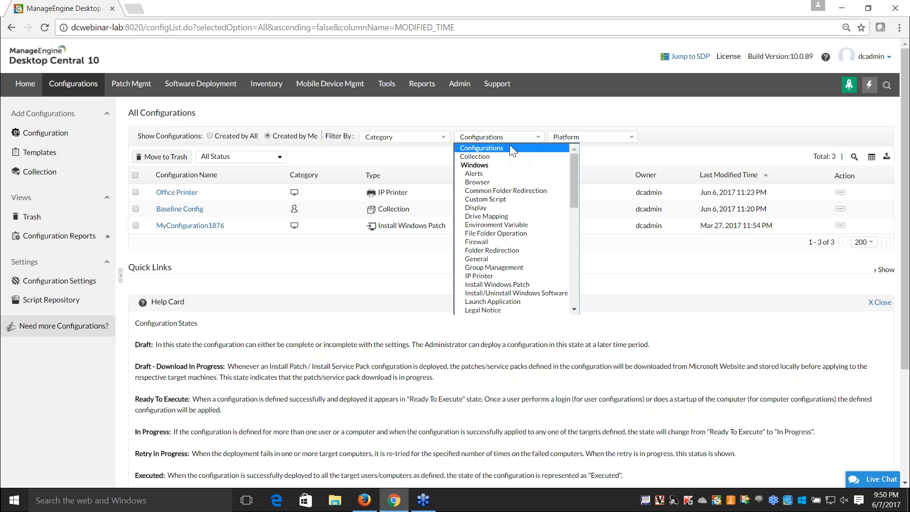
mouse_move(572, 167)
left_mouse_down()
mouse_move(573, 286)
mouse_move(572, 164)
mouse_move(573, 178)
left_mouse_up()
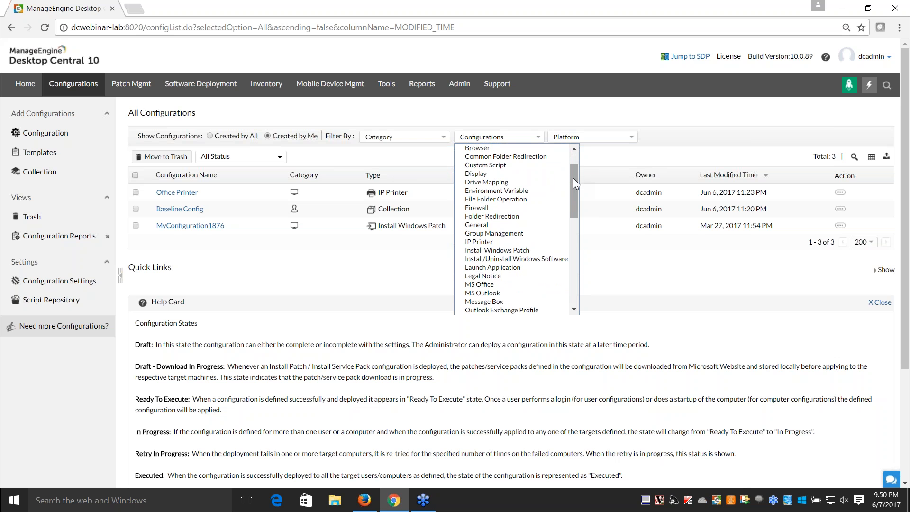
Show the configurations created by all users and filter them to the Drive Mapping type
left_click(210, 136)
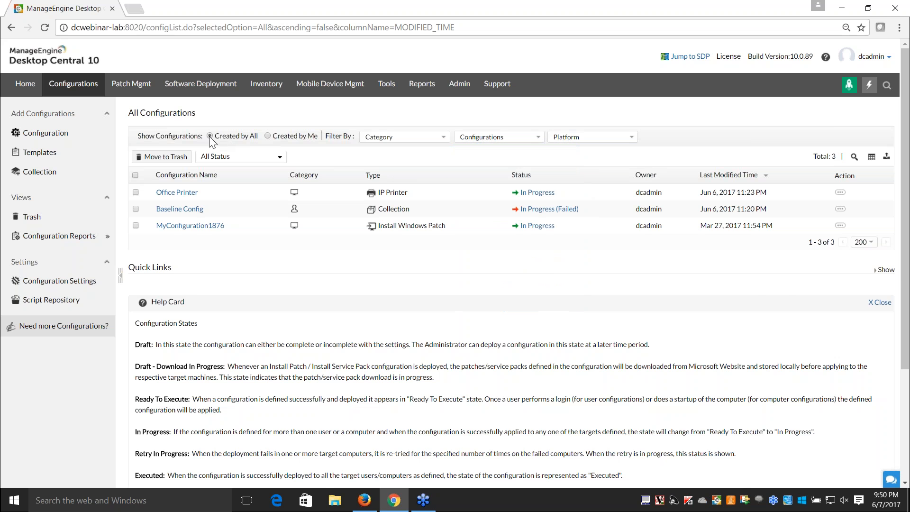
scroll(620, 279, "down", 1)
scroll(619, 278, "down", 5)
scroll(619, 278, "up", 5)
left_click(499, 137)
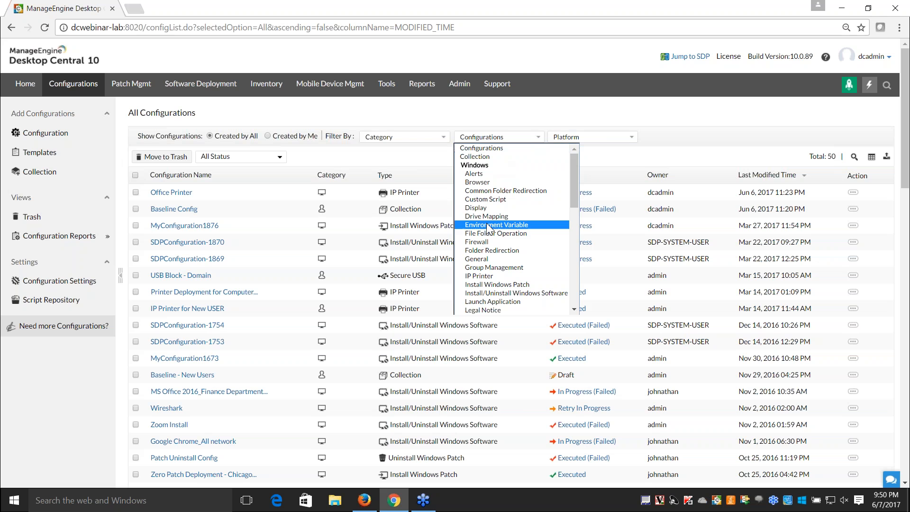
left_click(486, 217)
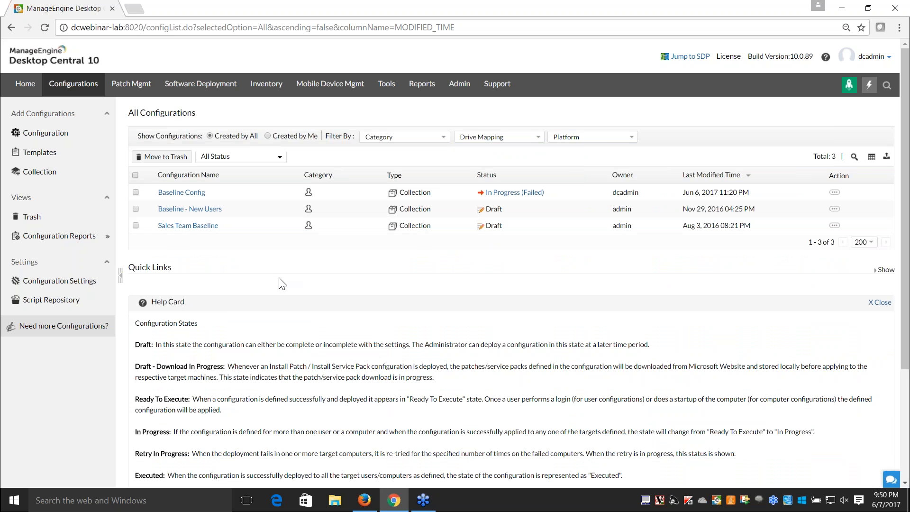
key("alt+Tab")
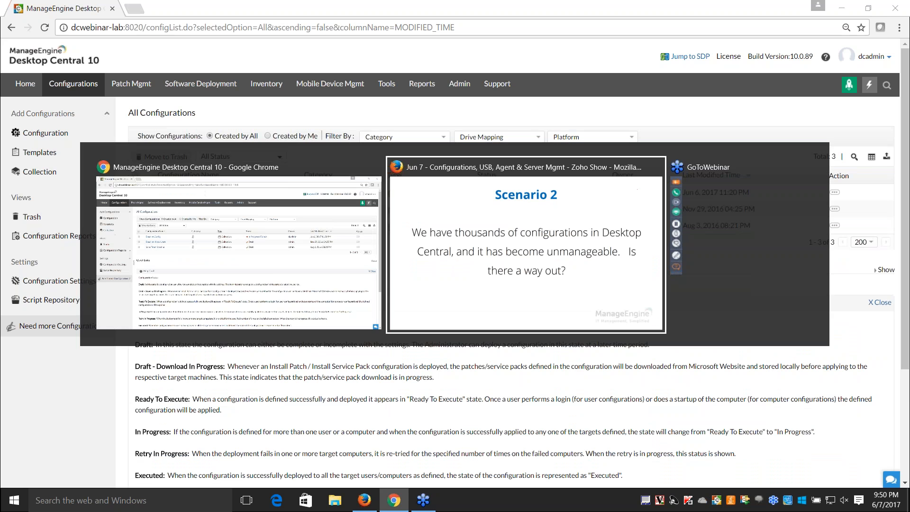
key("Right")
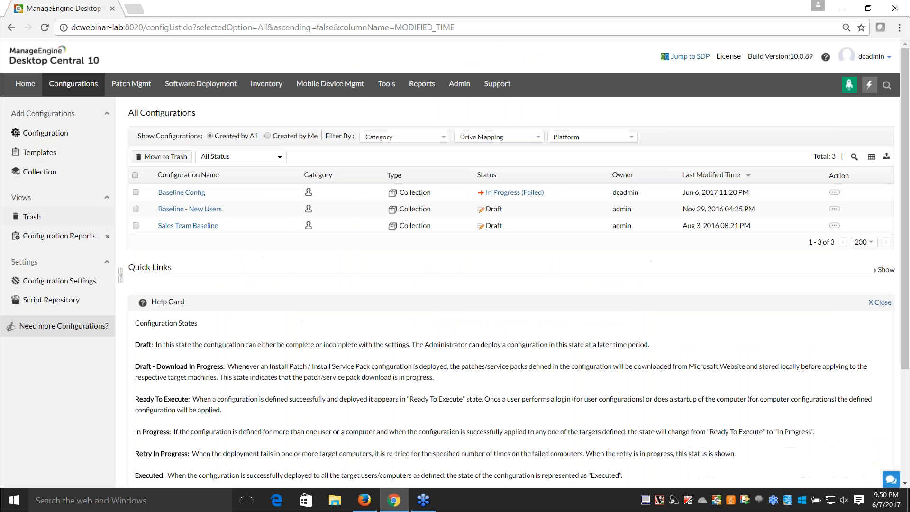
Open the agent settings and examine the restrictions on uninstalling the agent and stopping the Desktop Central agent service
left_click(457, 85)
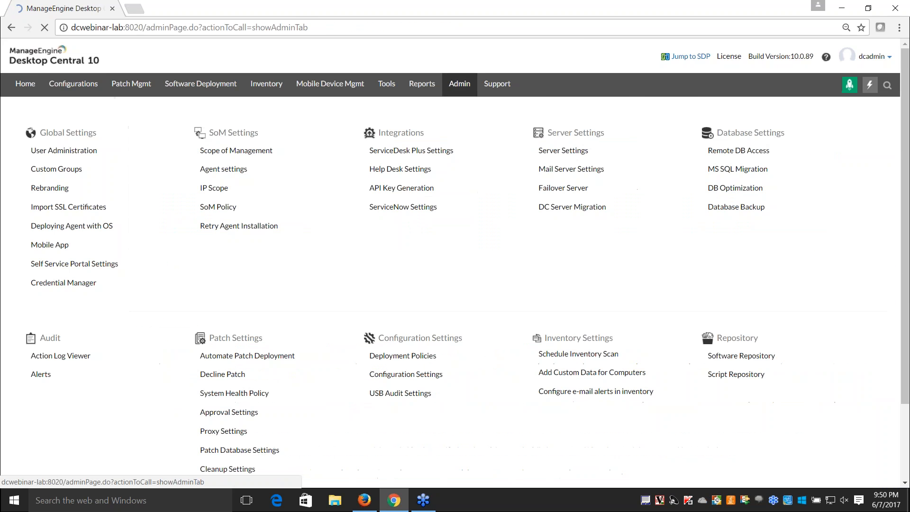
left_click(229, 174)
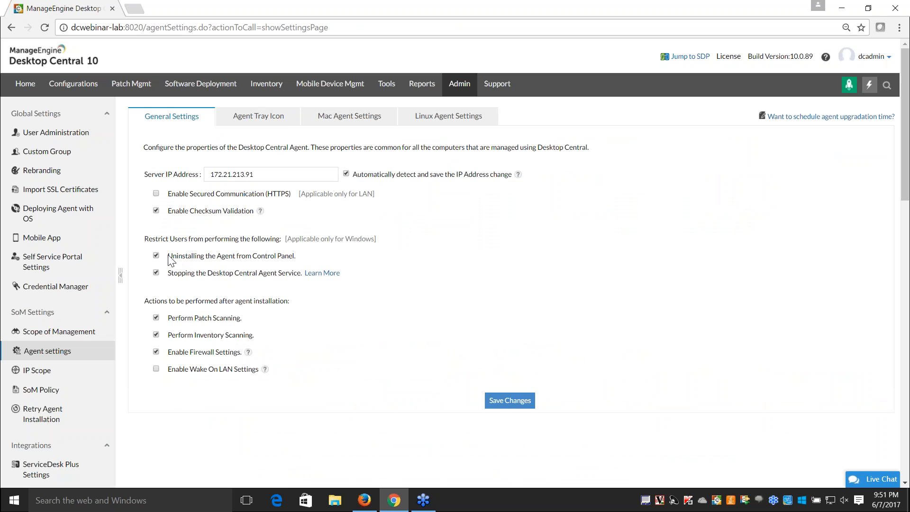
left_click_drag(168, 257, 300, 256)
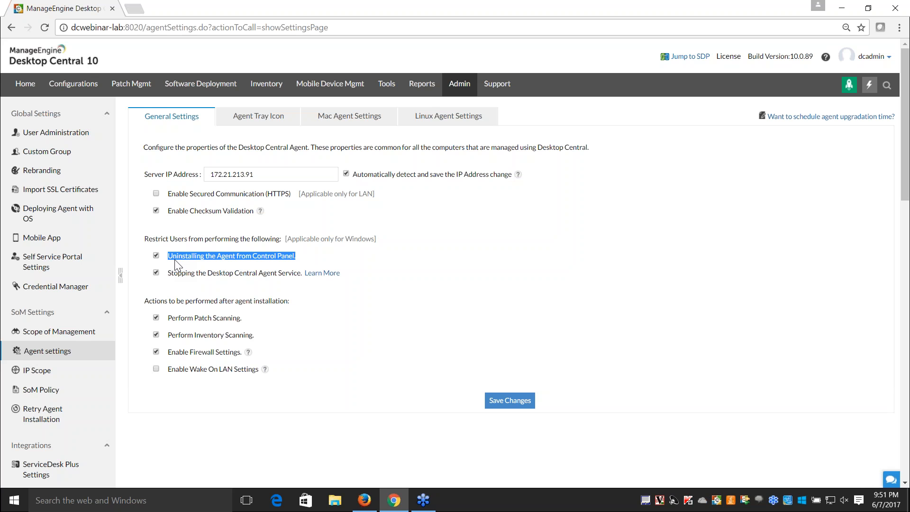
left_click_drag(168, 273, 297, 278)
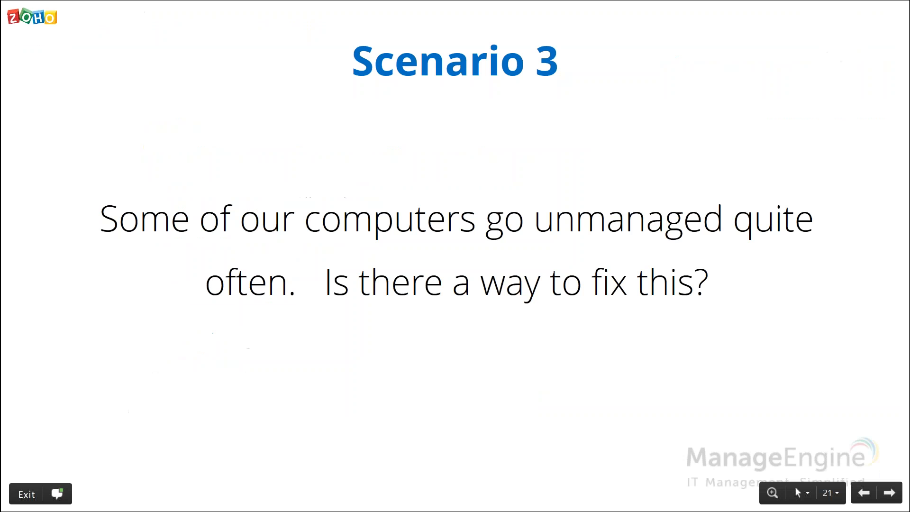
Switch to the presentation and move on from Scenario 3 to the Scenario 4 slide
key("Right")
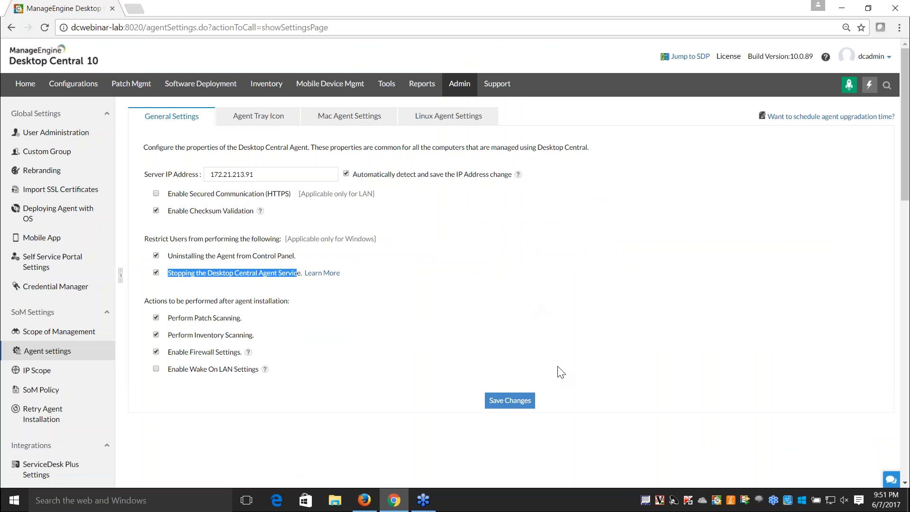
key("alt+Tab")
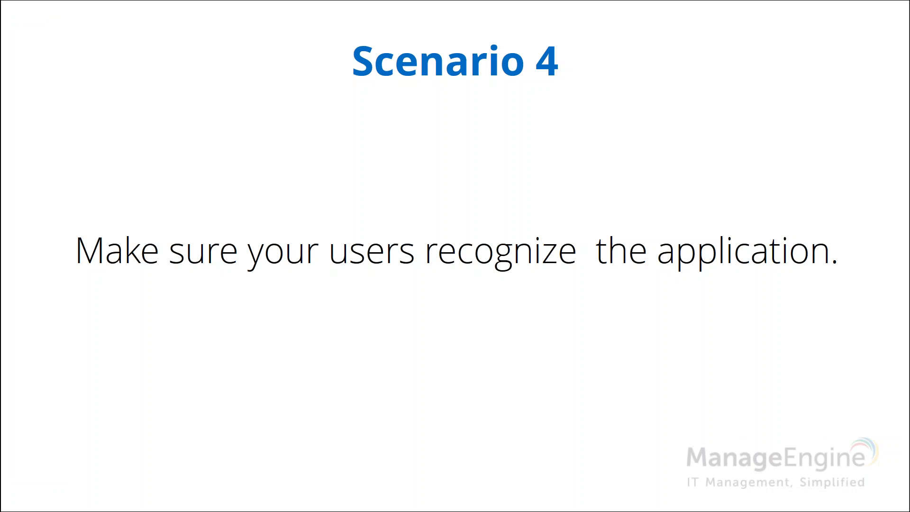
key("Right")
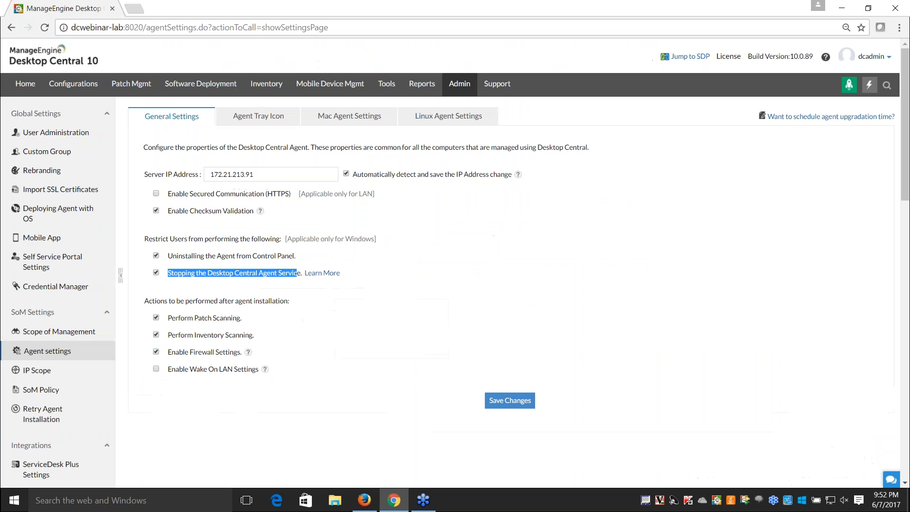
Examine the new logo requirements in the rebranding settings and show the slides on rebranding the server and agents
left_click(458, 86)
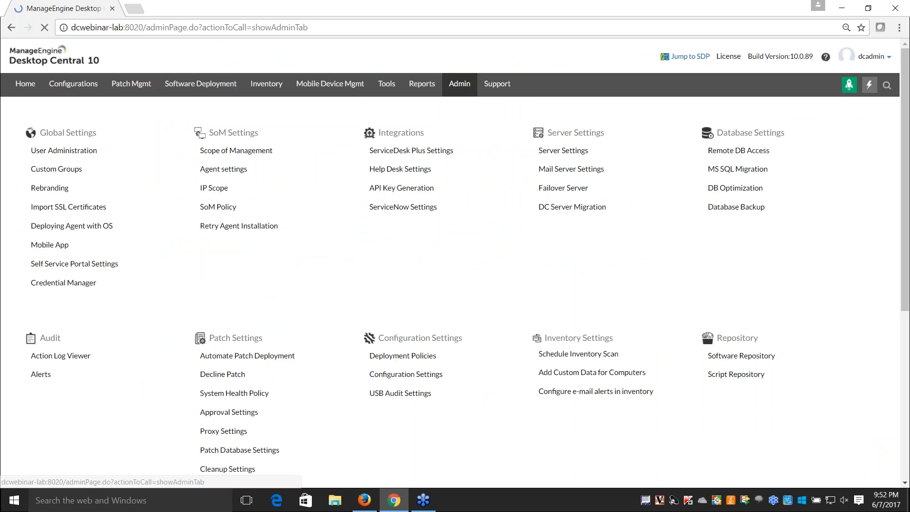
left_click(50, 189)
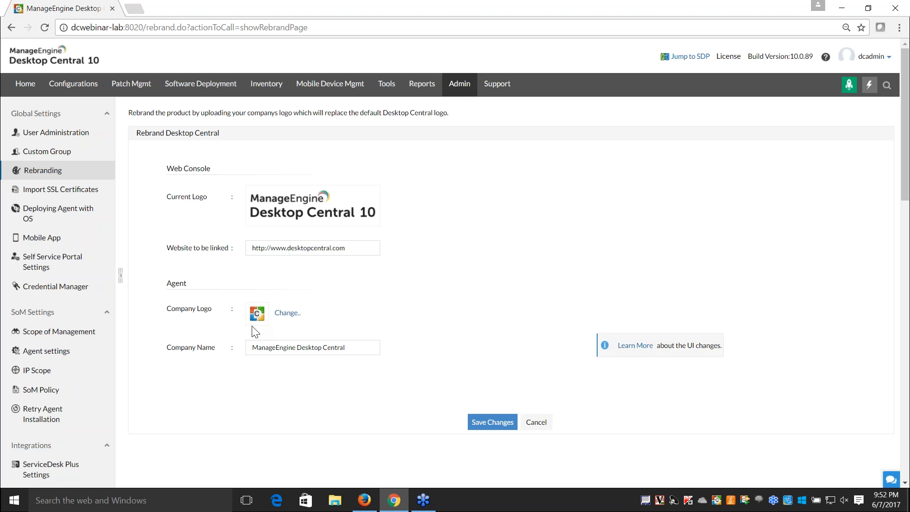
mouse_move(361, 233)
left_click(397, 205)
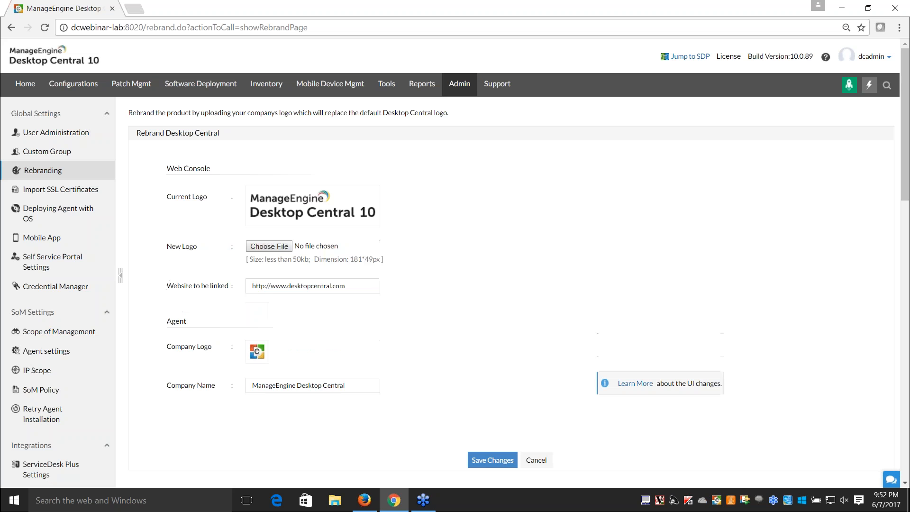
mouse_move(297, 259)
left_mouse_down()
mouse_move(278, 261)
mouse_move(313, 261)
left_mouse_up()
left_click(354, 259)
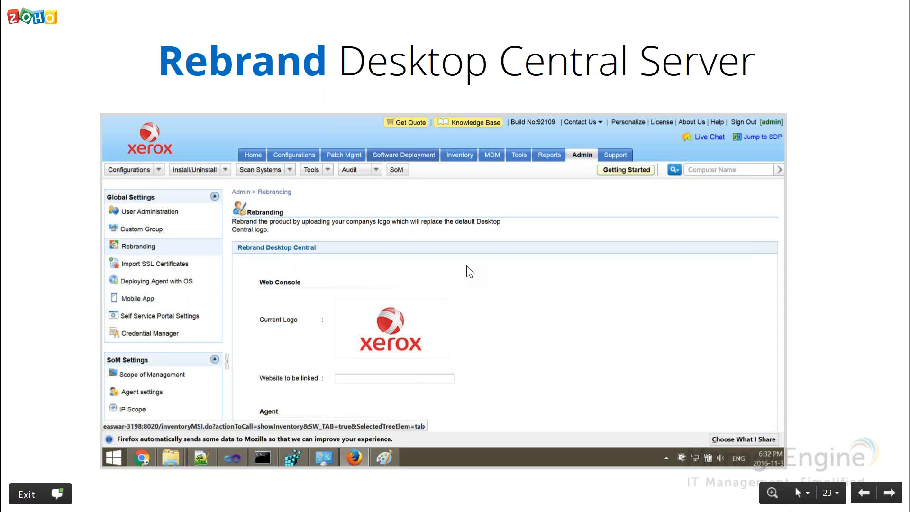
key("Right")
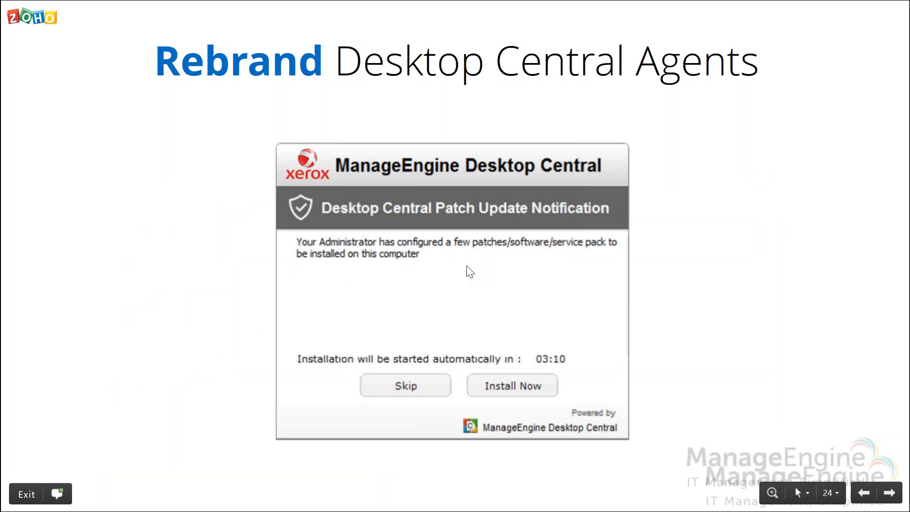
key("alt+Tab")
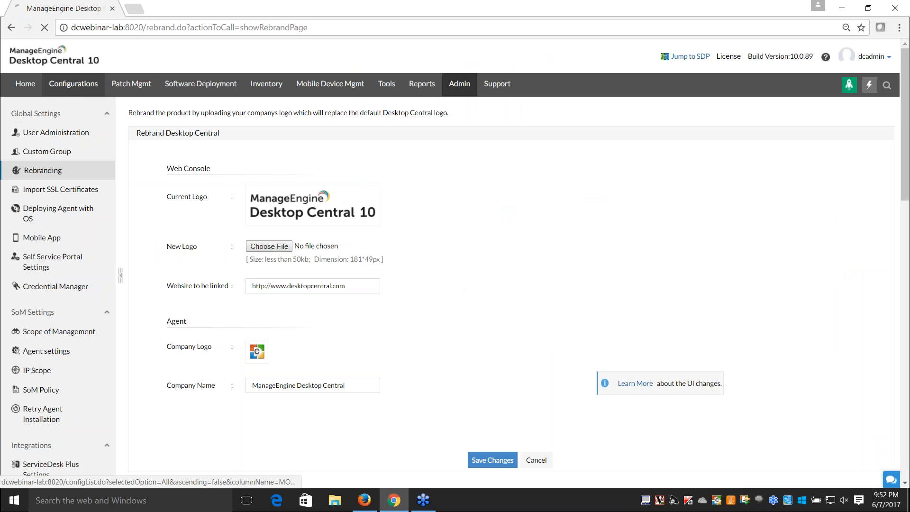
Open a new user-level Drive Mapping configuration for Windows and advance the presentation by one slide
left_click(71, 87)
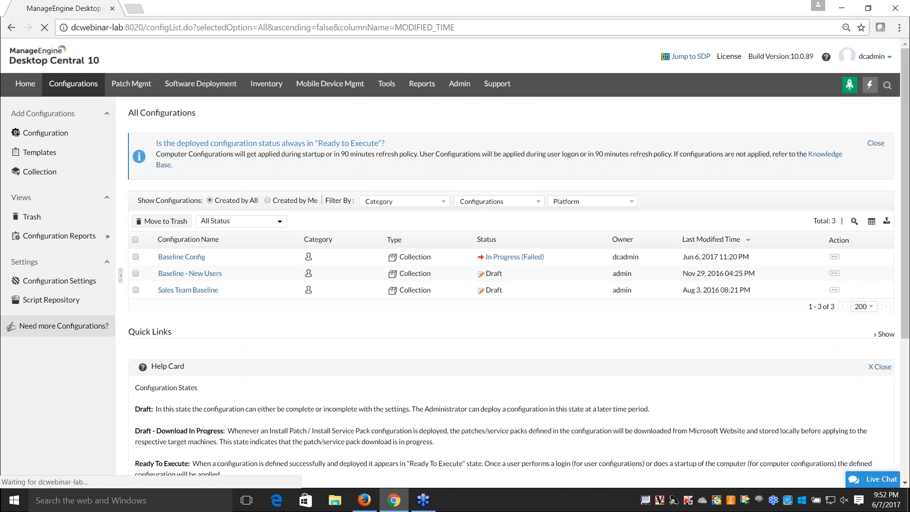
left_click(45, 133)
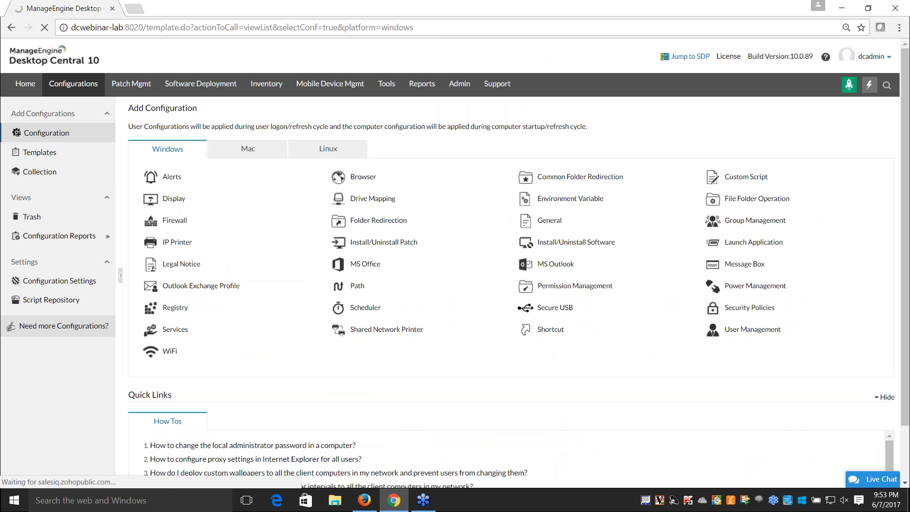
mouse_move(337, 261)
mouse_move(374, 199)
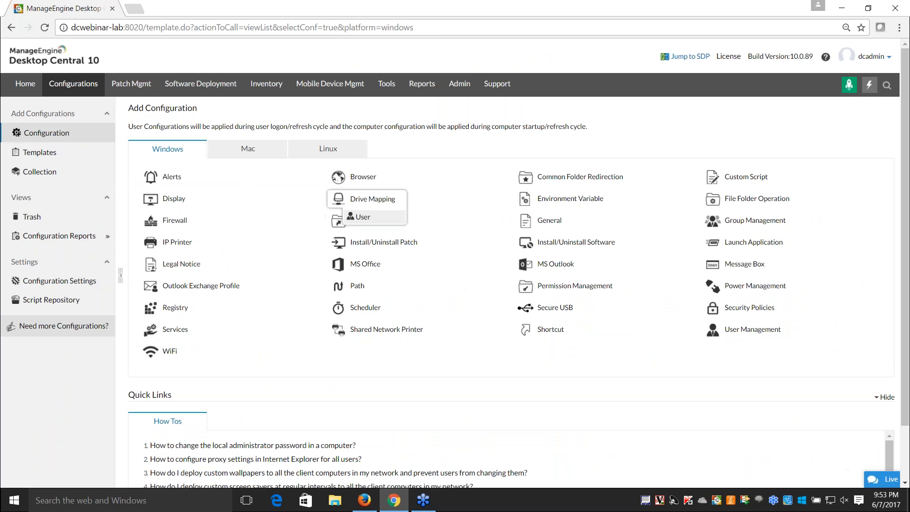
left_click(368, 214)
key("alt+Tab")
key("Right")
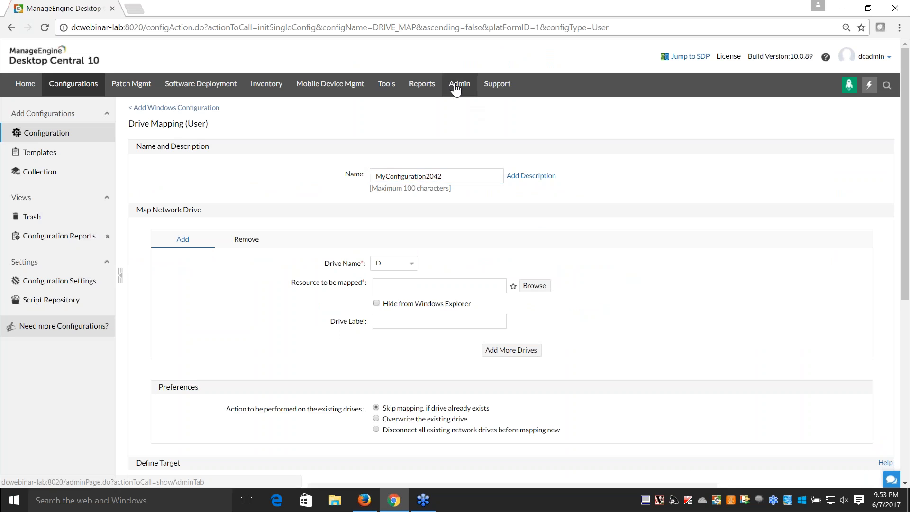
Examine the memory consumption percentage in the DB Optimization settings and move the presentation on to Scenario 7
left_click(458, 85)
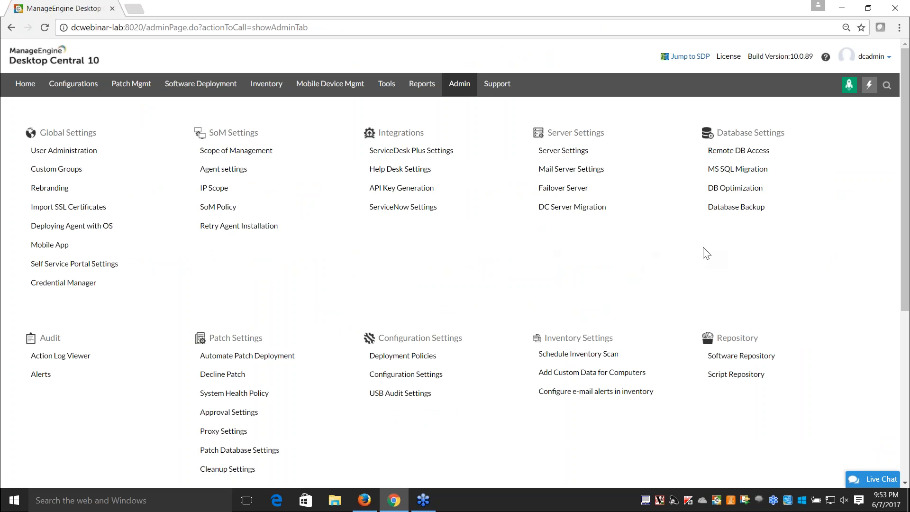
left_click(740, 189)
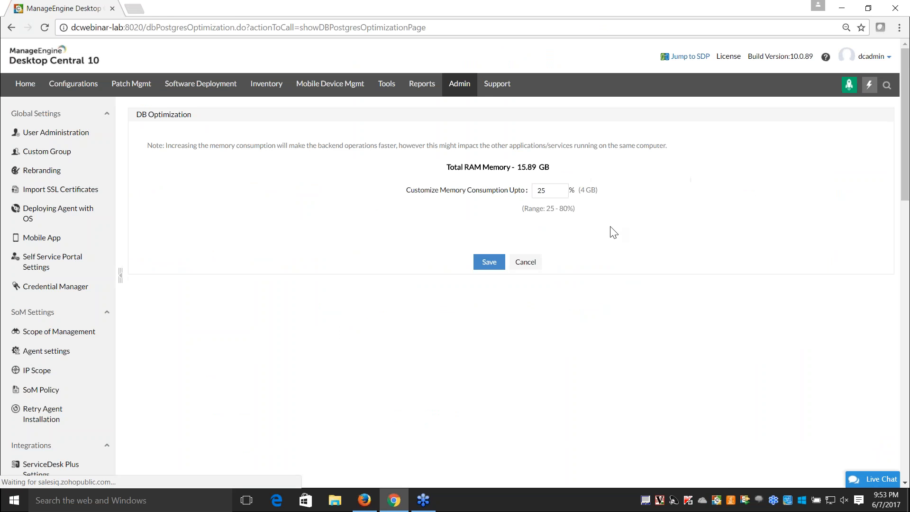
left_click_drag(552, 192, 539, 191)
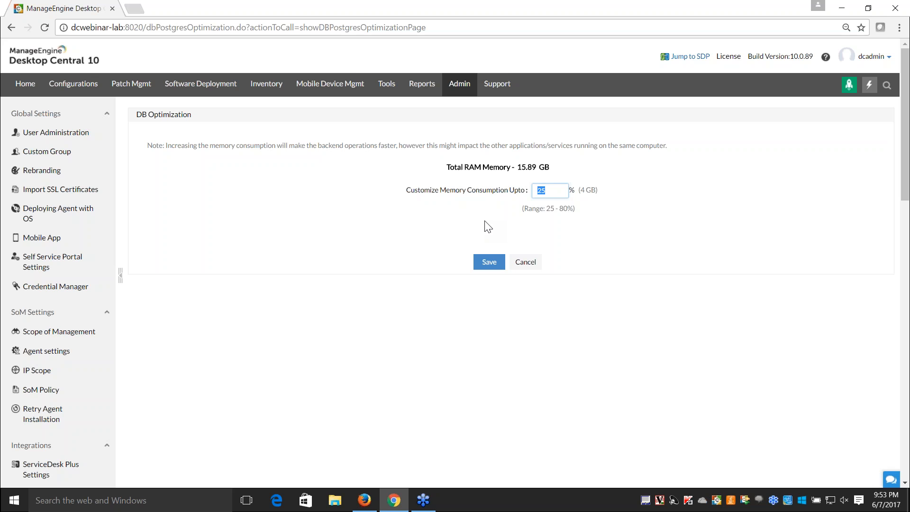
key("alt+Tab")
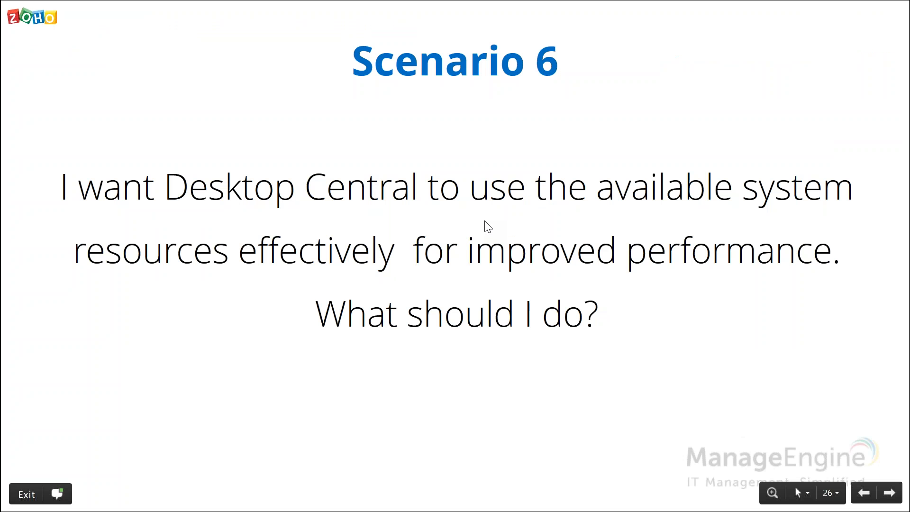
key("Right")
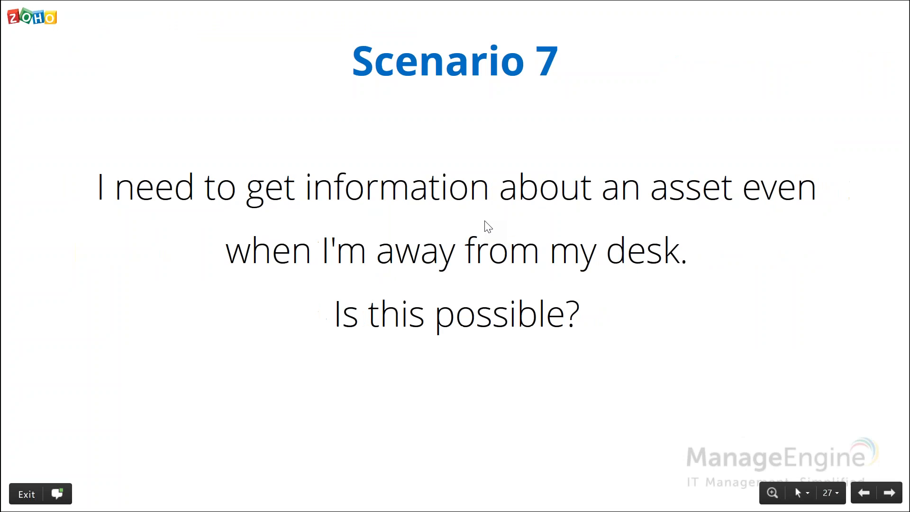
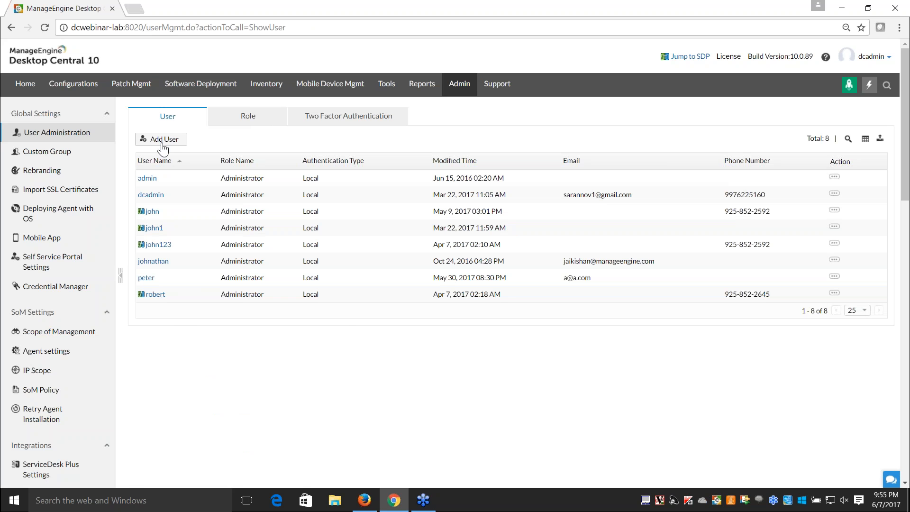
Start adding a user with Active Directory Authentication, the ZOHOCORP domain and the IT Asset Manager role
left_click(163, 142)
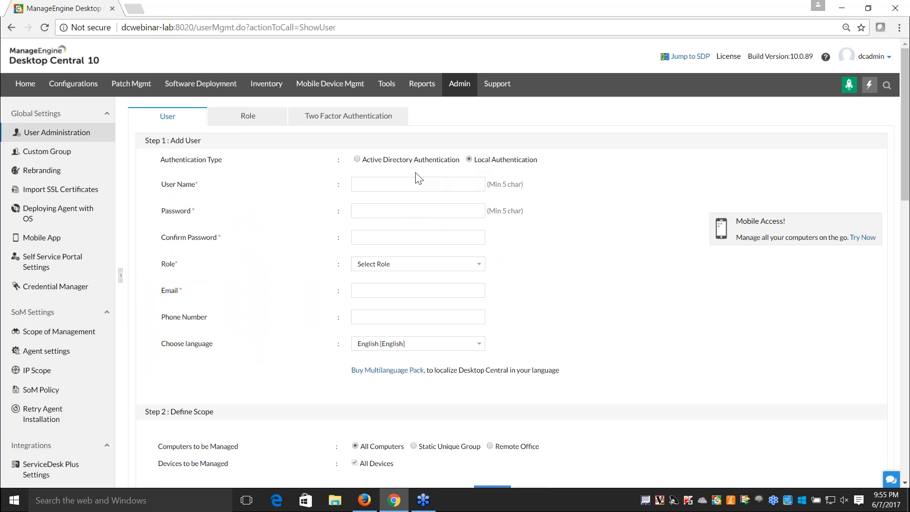
left_click(357, 160)
left_click(469, 160)
left_click(358, 160)
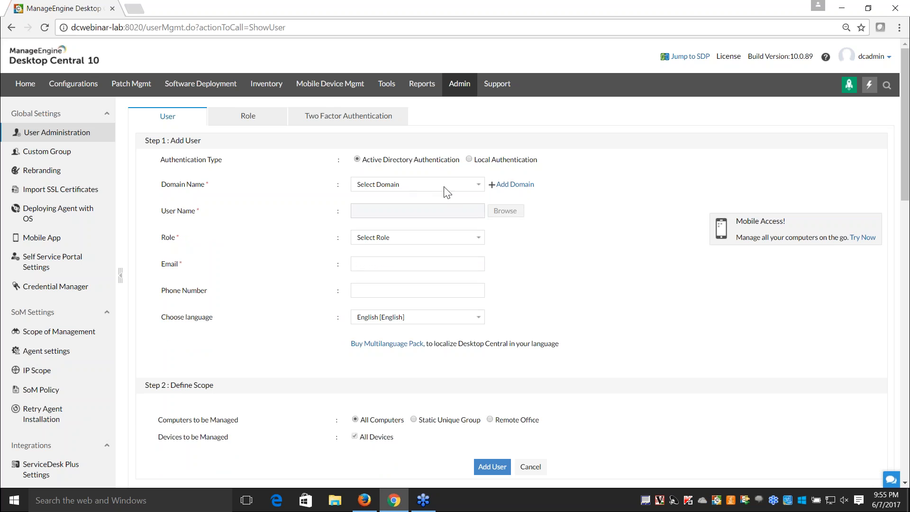
left_click(477, 185)
left_click(408, 206)
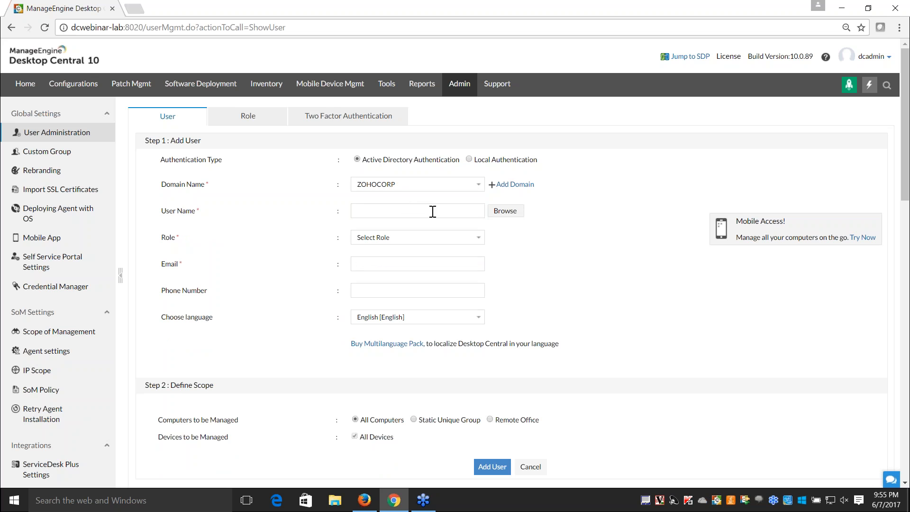
left_click(456, 238)
left_click(382, 283)
Set the computers the new user manages to Static Unique Group
scroll(552, 279, "down", 1)
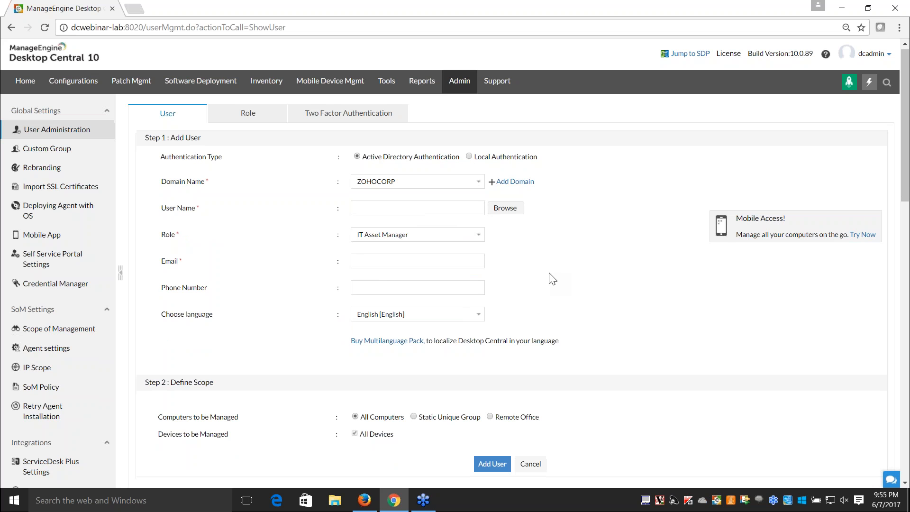
scroll(552, 279, "down", 3)
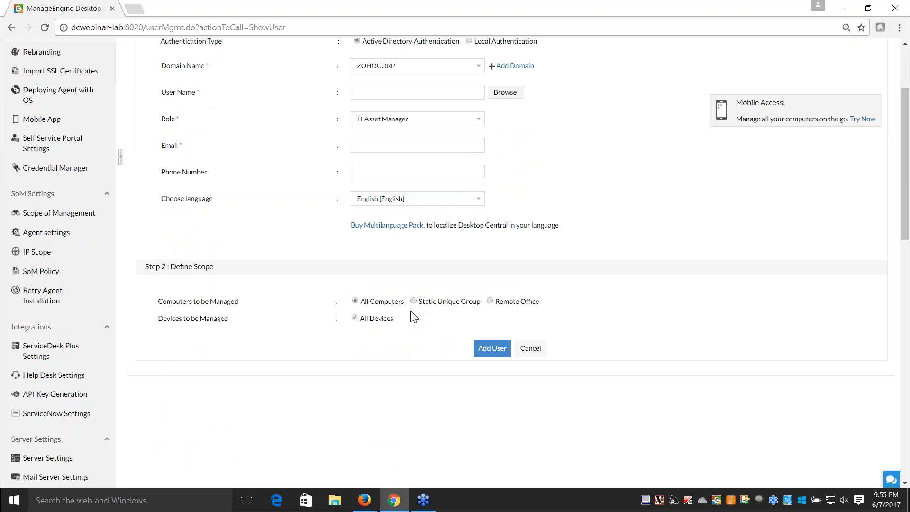
left_click_drag(359, 301, 402, 302)
left_click(406, 331)
left_click(415, 302)
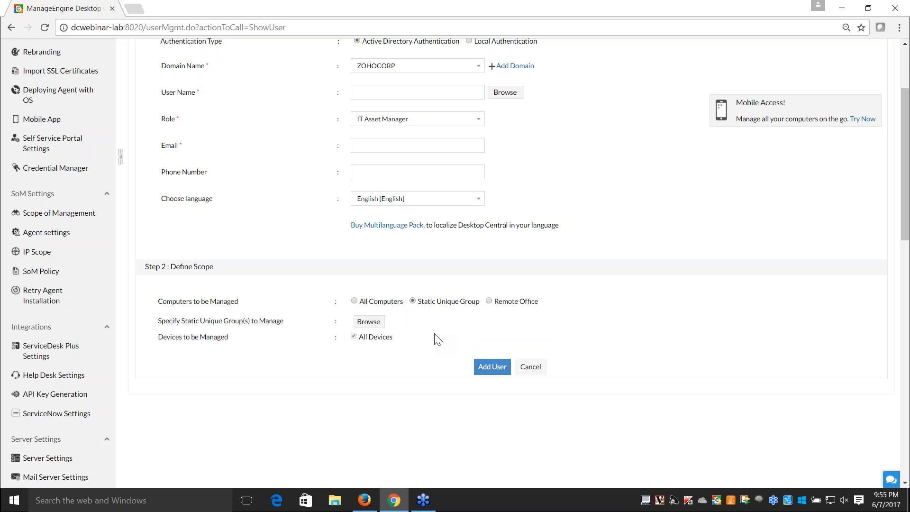
Open the custom groups in a separate browser tab and start a new group of the Static Unique category
scroll(434, 338, "up", 2)
right_click(62, 94)
left_click(90, 106)
left_click(155, 12)
left_click(172, 117)
left_click(270, 186)
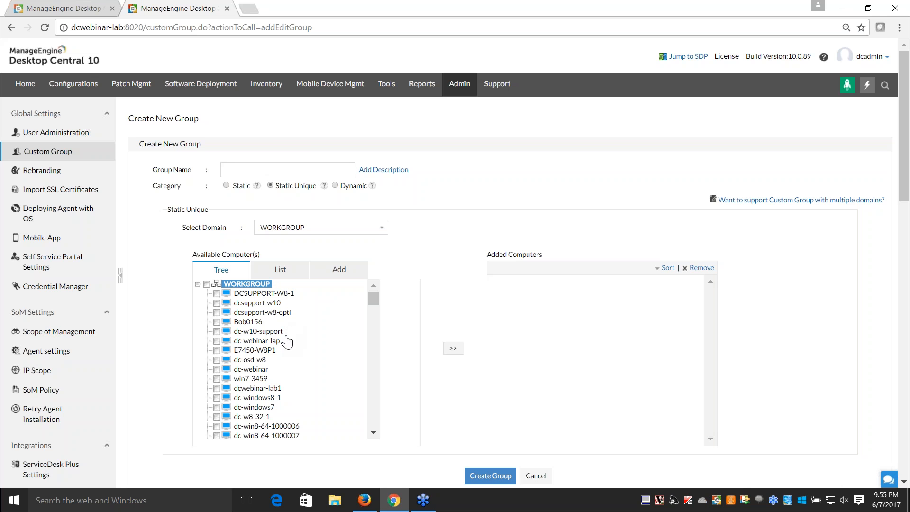
Return to the new user form and limit the managed computers to the New York remote office
left_click(78, 8)
left_click(489, 361)
left_click(369, 381)
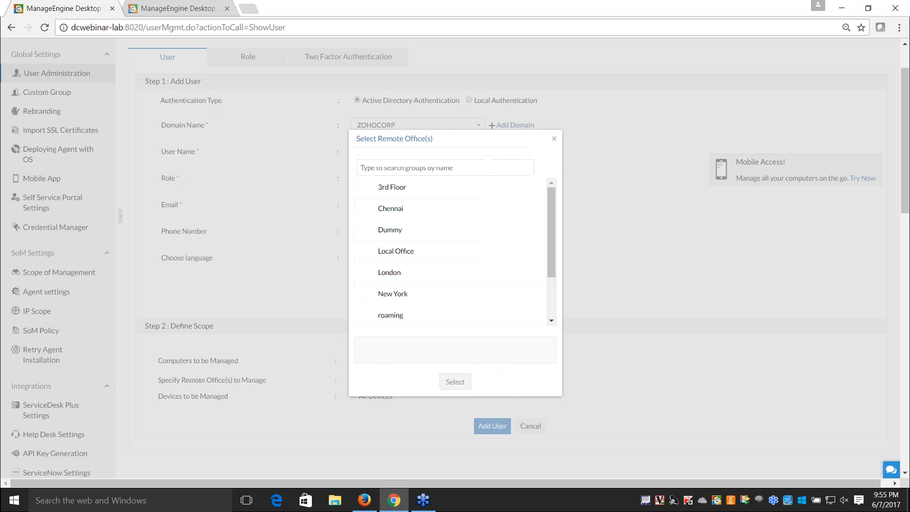
left_click(368, 294)
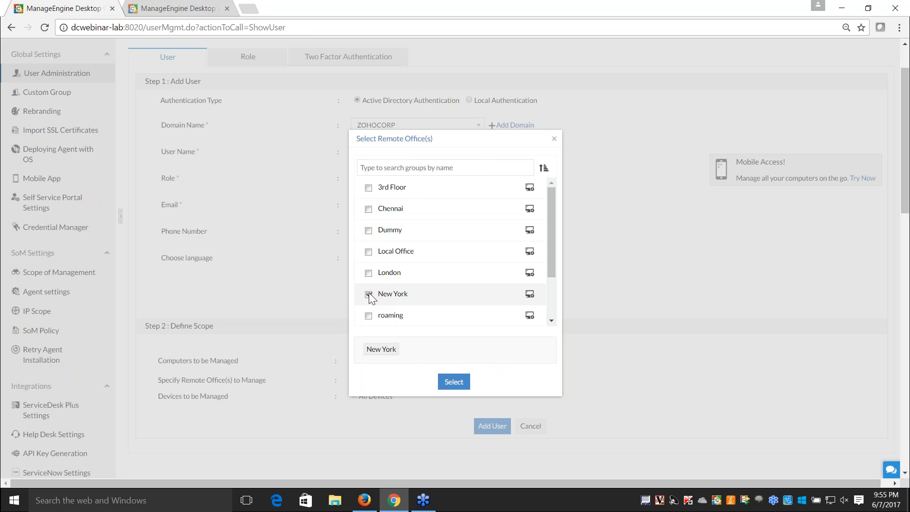
left_click(455, 383)
Open the new role definition in User Administration and examine its desktop and MDM module access levels
scroll(358, 315, "up", 2)
left_click(389, 238)
left_click(571, 320)
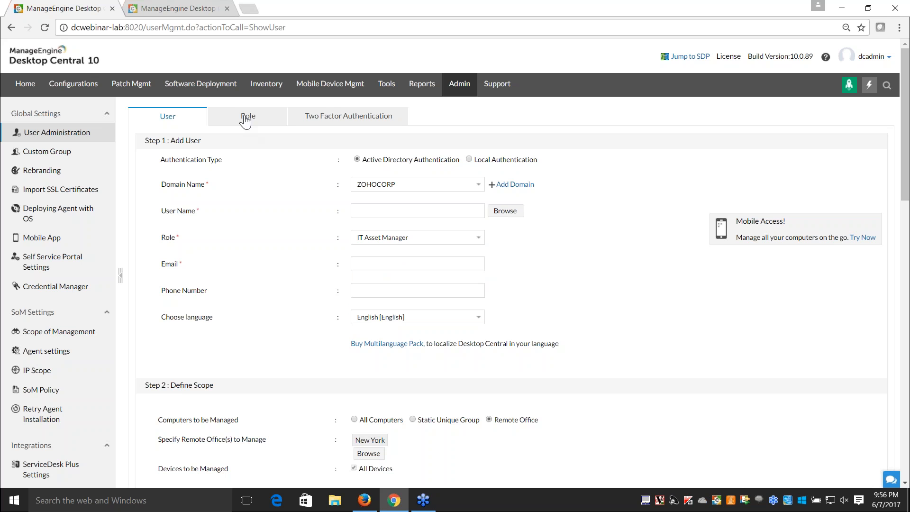
left_click(247, 116)
left_click(160, 149)
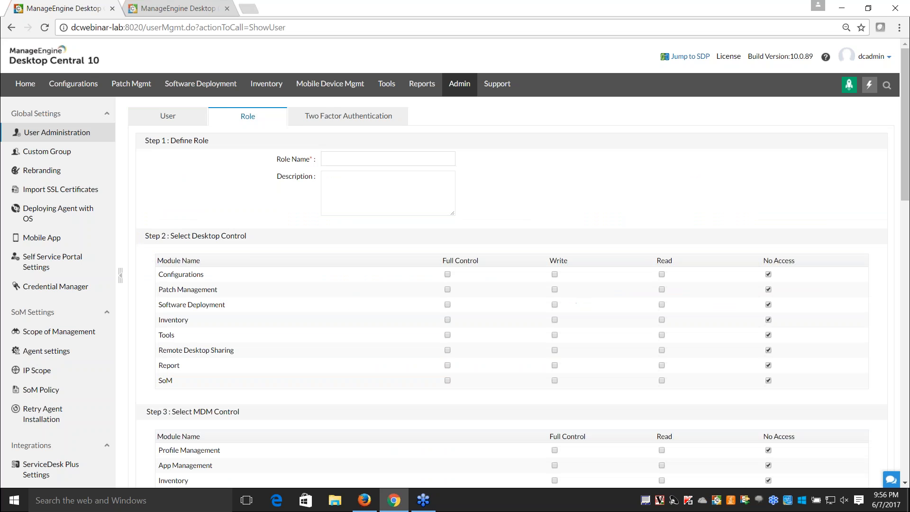
left_click(391, 158)
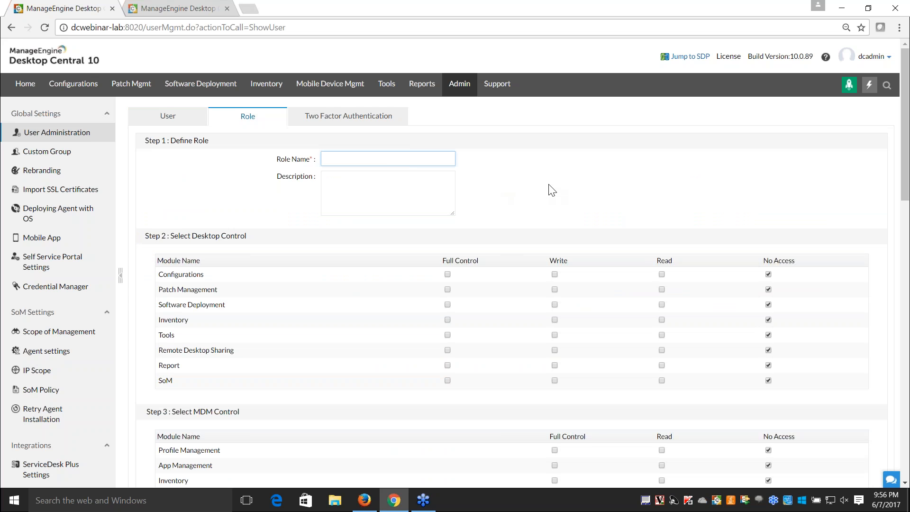
scroll(551, 190, "down", 2)
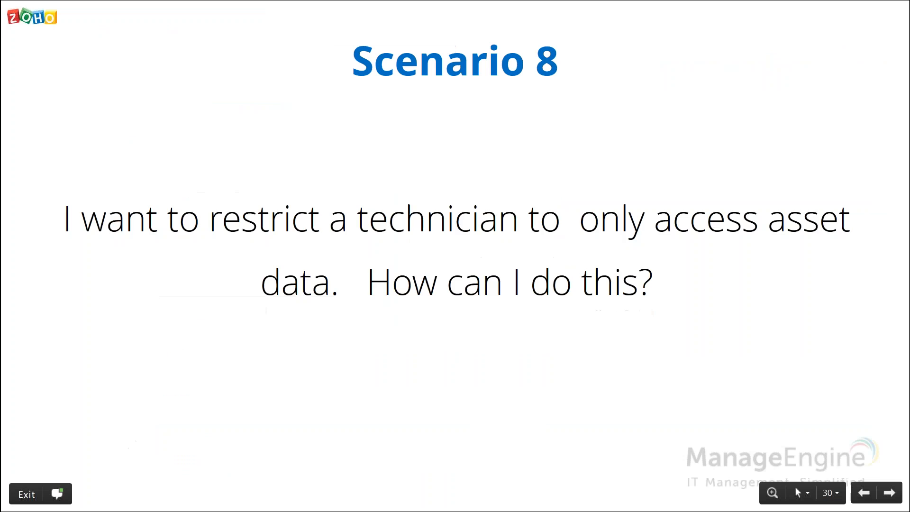
Go back to the webinar presentation in Firefox, show it full screen and advance to the Question 1 slide
key("Right")
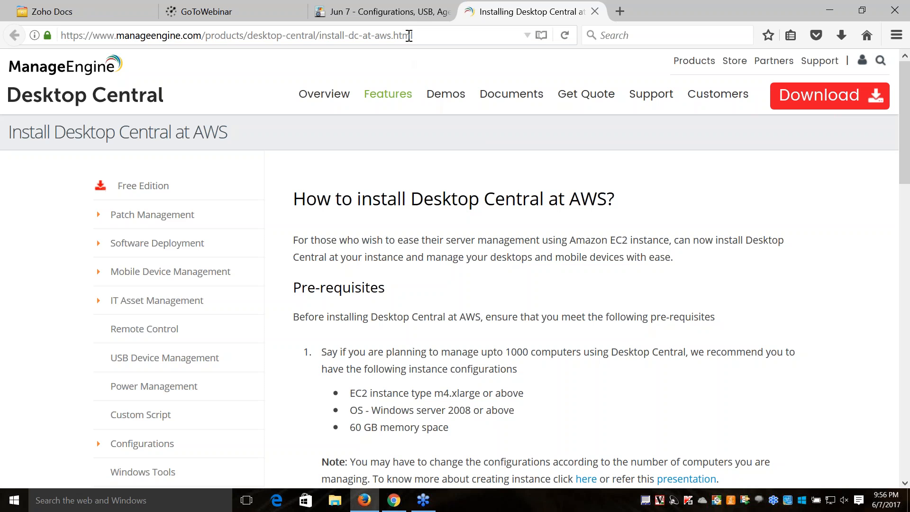
left_click(408, 11)
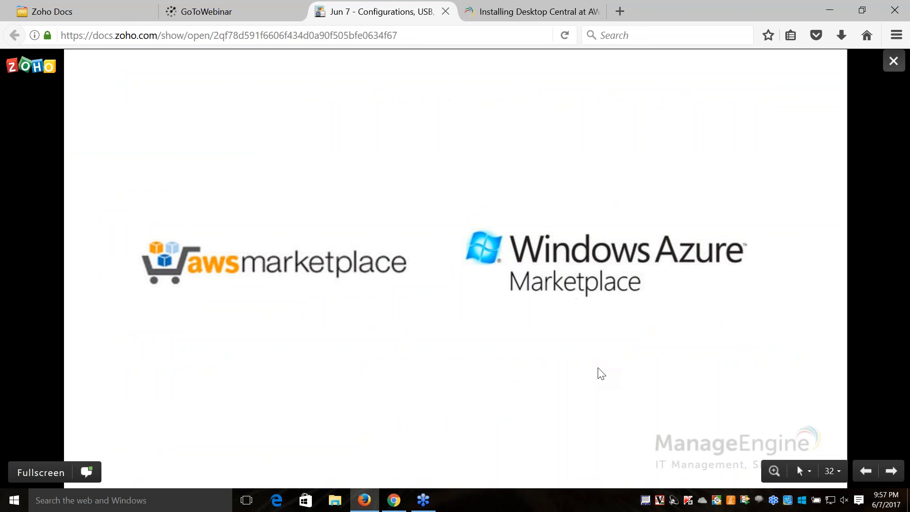
left_click(41, 472)
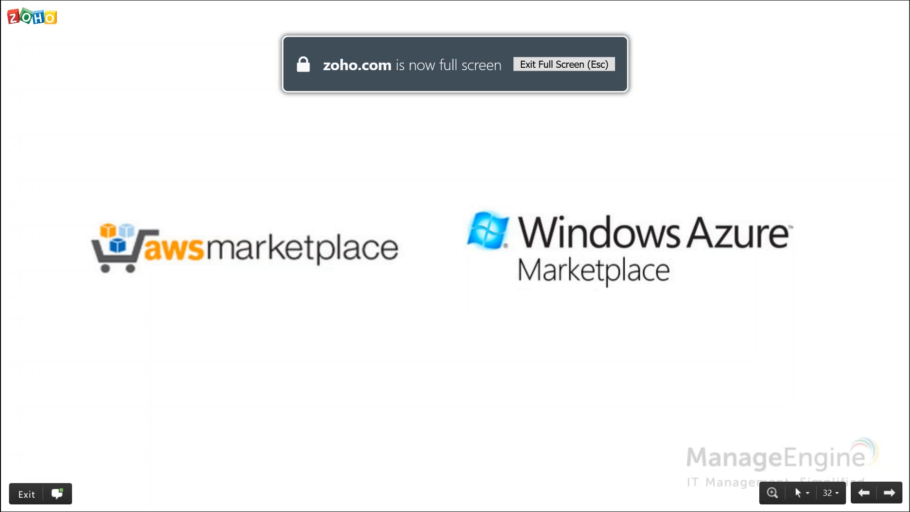
key("Right")
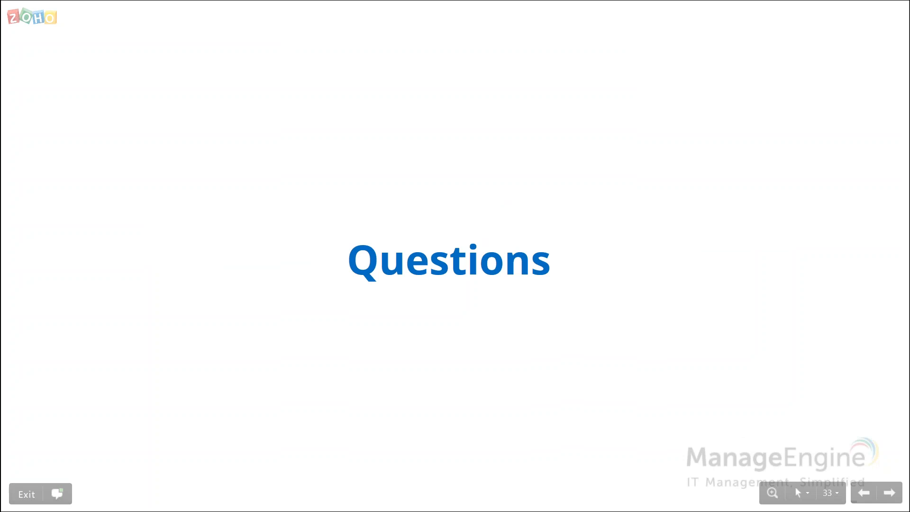
key("Right")
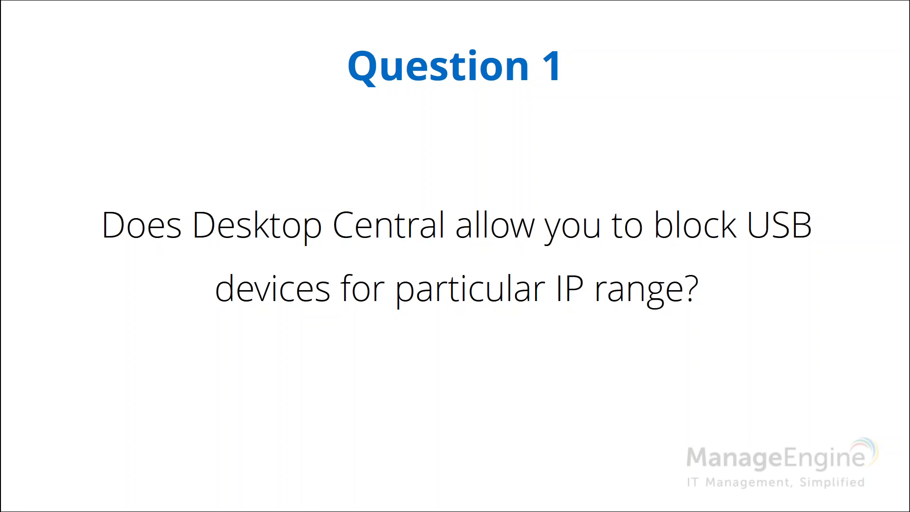
Switch to Desktop Central in Chrome and open the USB Block - Domain configuration for modification
key("alt+Tab")
scroll(467, 403, "up", 3)
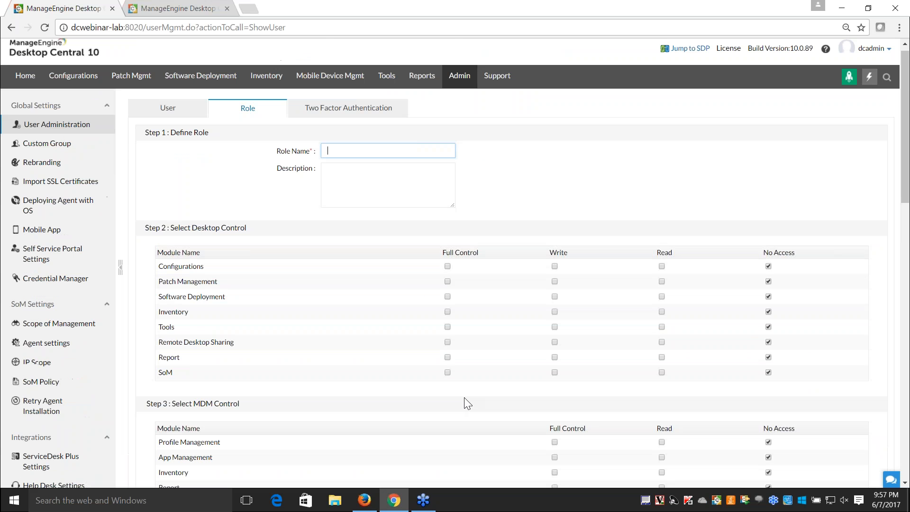
left_click(73, 84)
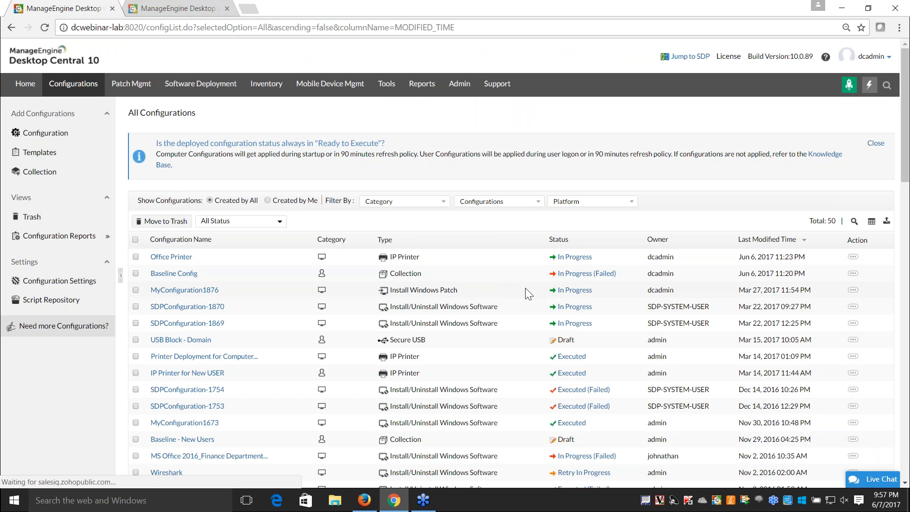
left_click(854, 339)
left_click(773, 339)
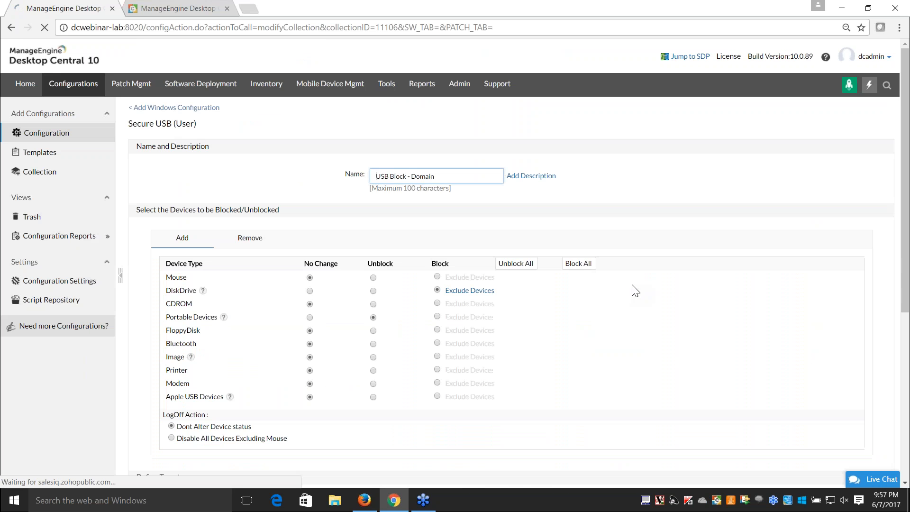
Filter the users of the configuration's WORKGROUP target by IP Range
scroll(633, 288, "down", 5)
left_click(677, 236)
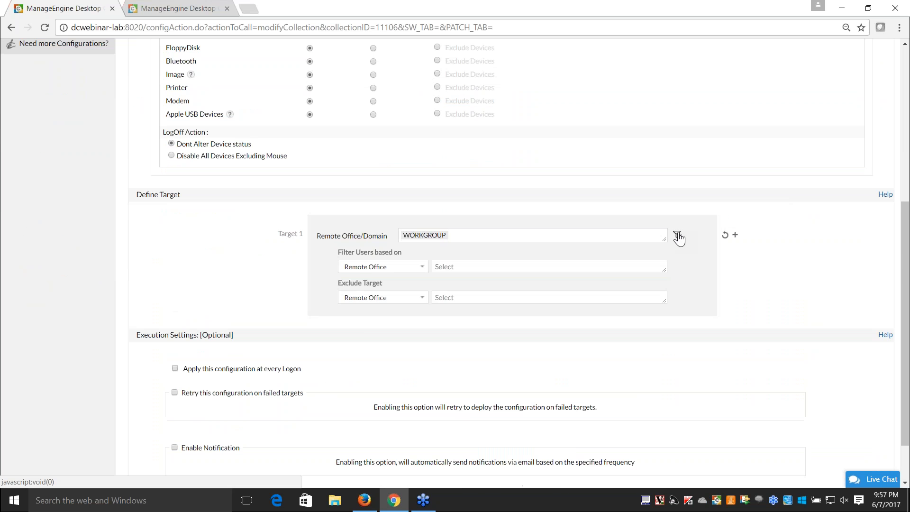
left_click(400, 268)
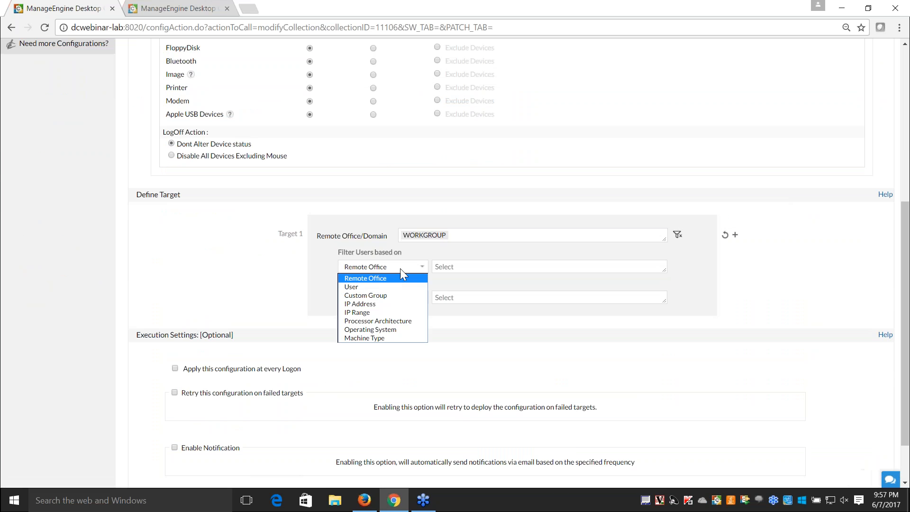
left_click(373, 313)
left_click(487, 270)
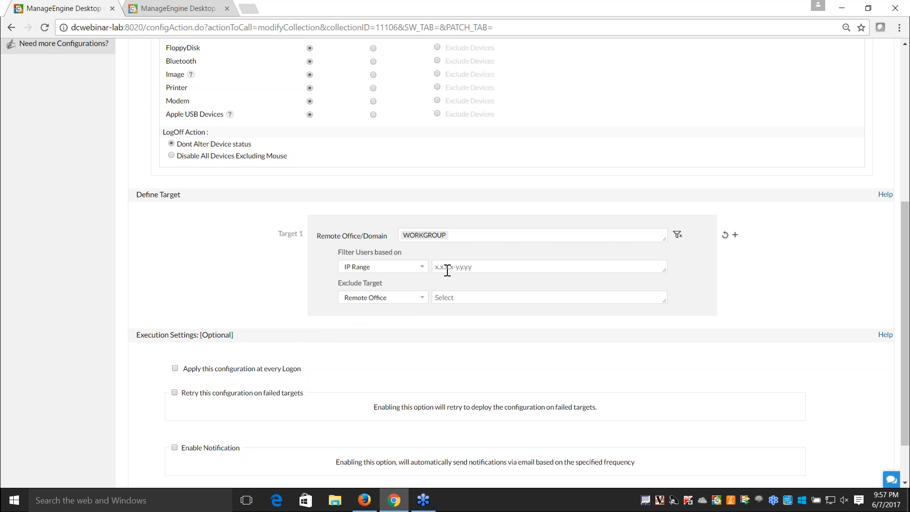
Advance the presentation to Question 2, and return to Desktop Central's administration settings to locate Import SSL Certificates
key("alt+Tab")
key("Right")
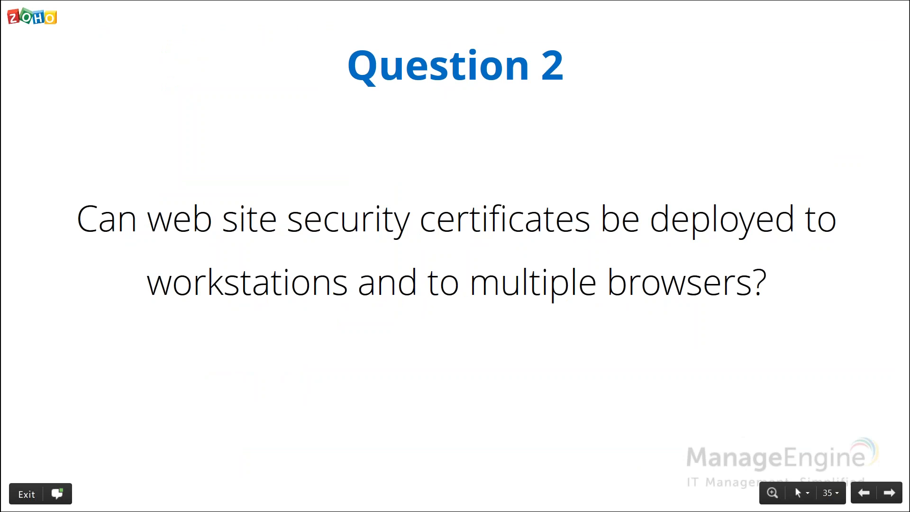
key("alt+Tab")
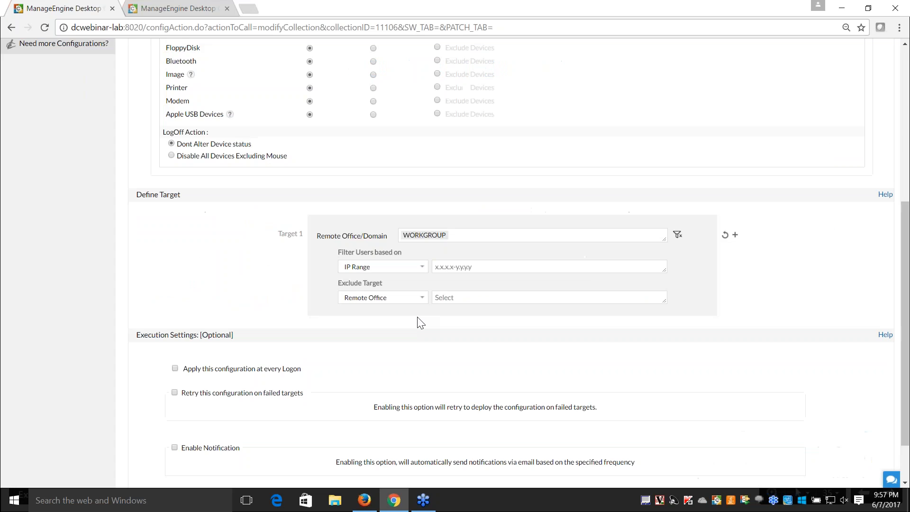
left_click(459, 83)
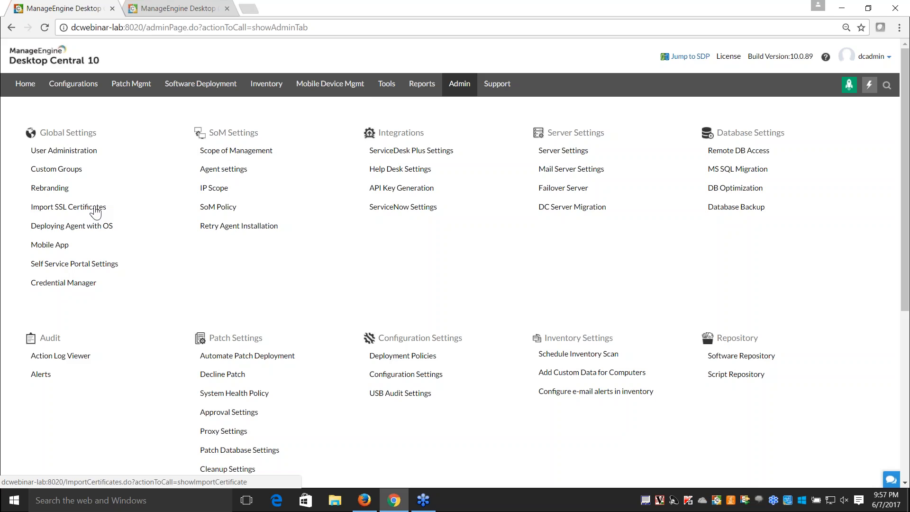
Advance the presentation to Question 3, and start a new Windows Secure USB configuration for computers in Desktop Central
key("alt+Tab")
key("Right")
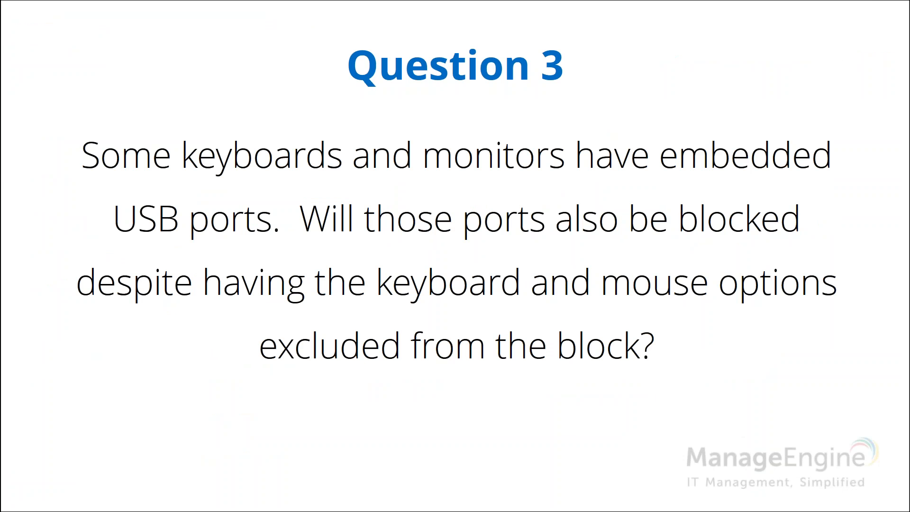
key("alt+Tab")
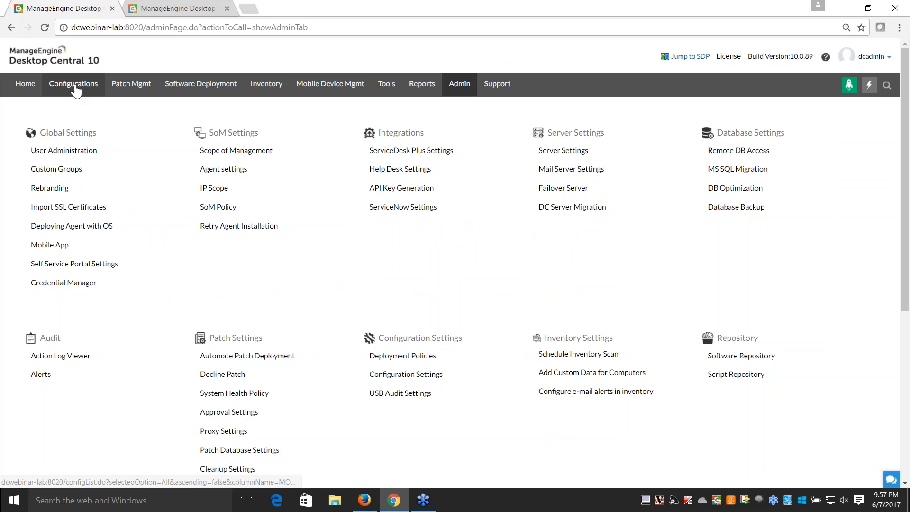
left_click(73, 85)
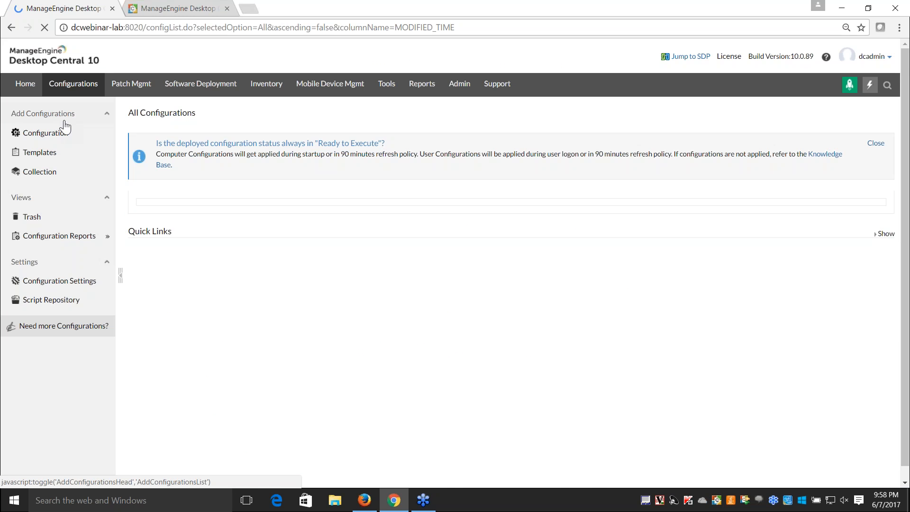
left_click(66, 129)
mouse_move(545, 309)
left_click(557, 340)
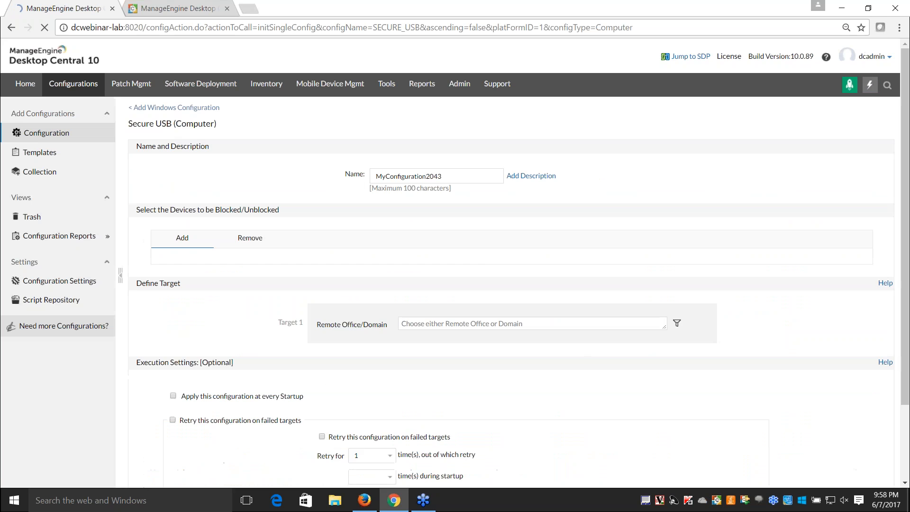
Block the DiskDrive device type in the Secure USB configuration and read its help description
left_click(432, 290)
left_click(202, 290)
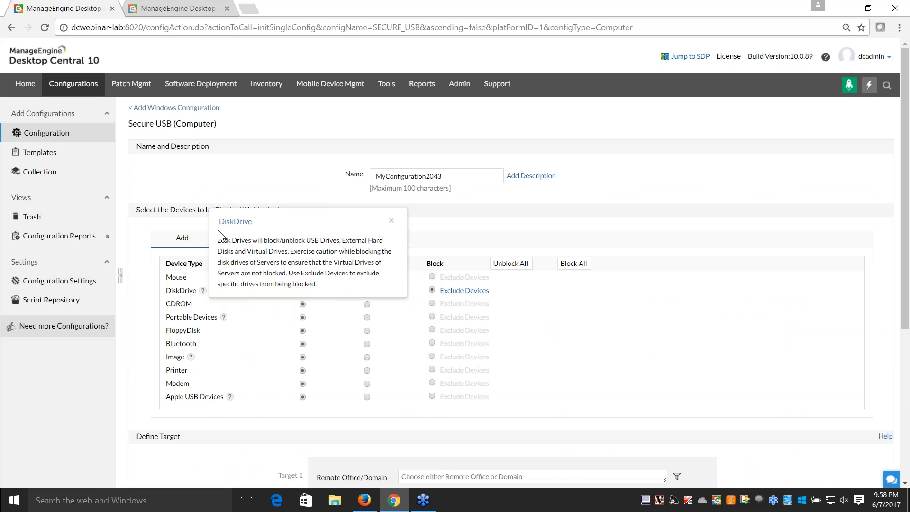
left_click(391, 220)
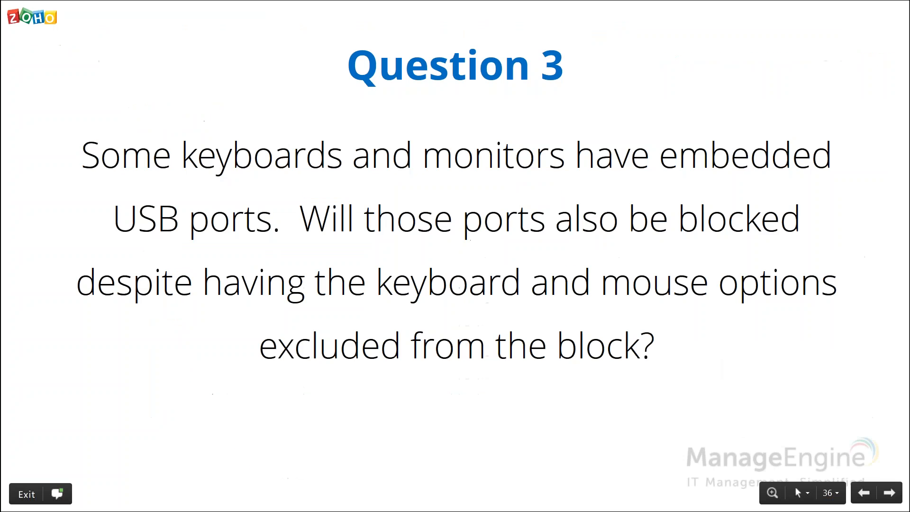
Advance the presentation past Question 3, and enable moving configurations unused for 30 days to trash in Desktop Central's configuration settings
key("Right")
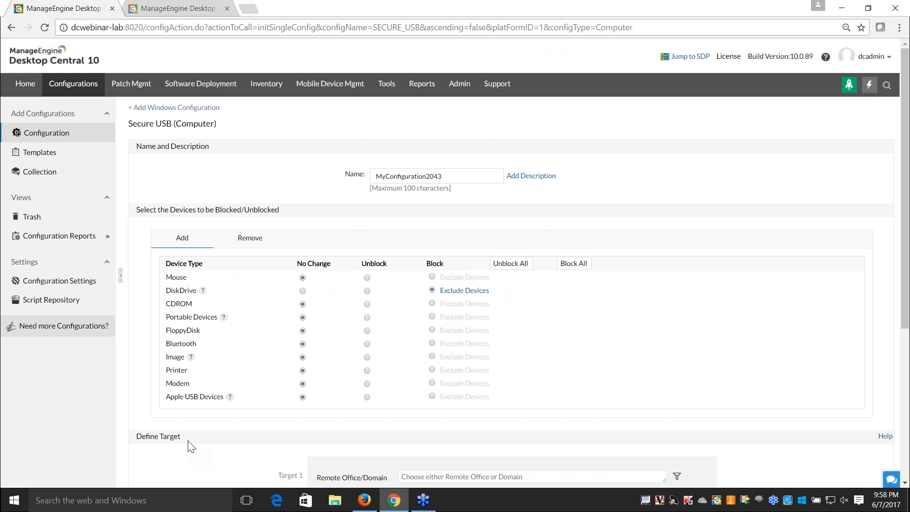
left_click(68, 283)
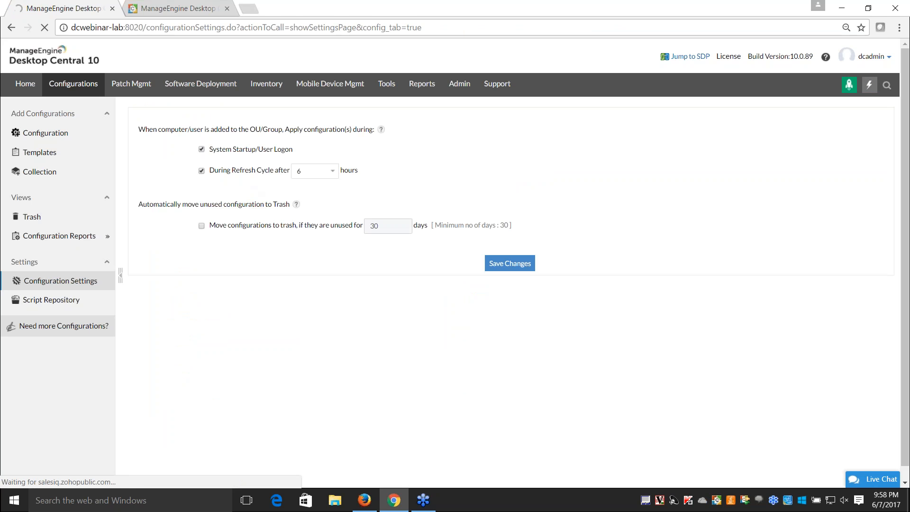
left_click(201, 225)
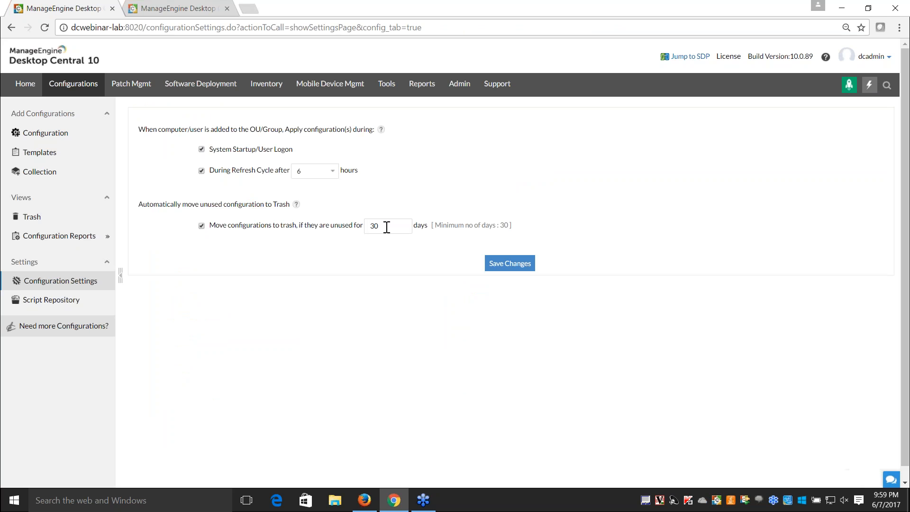
left_click_drag(378, 227, 368, 229)
left_click(391, 226)
Move MyConfiguration1876 from the list of all configurations to the trash
left_click(59, 90)
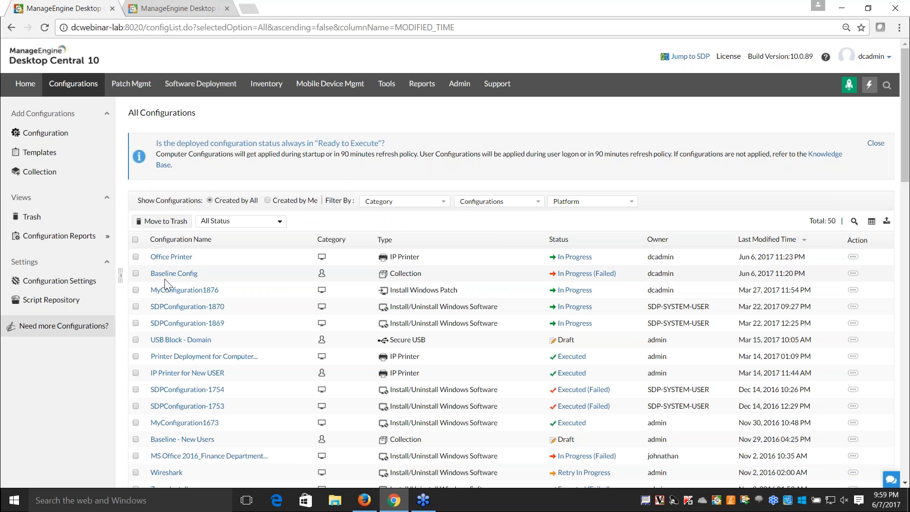
left_click(136, 290)
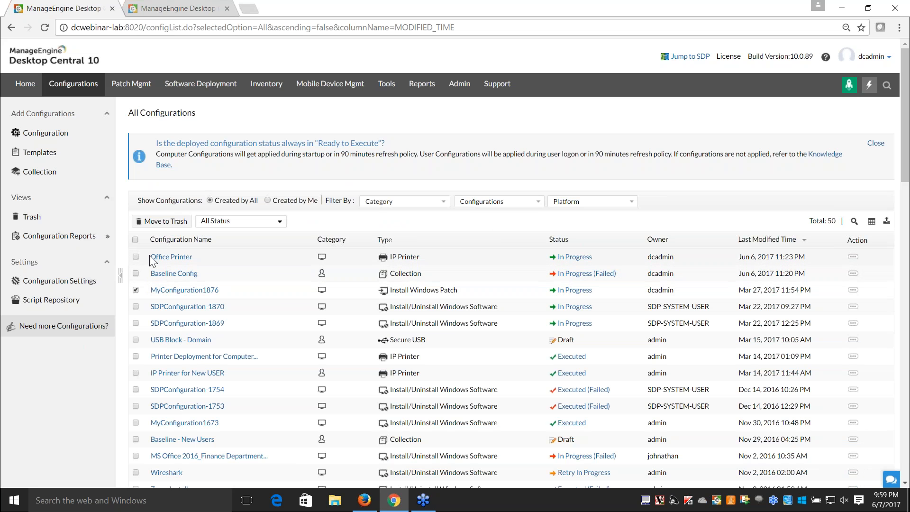
left_click(161, 221)
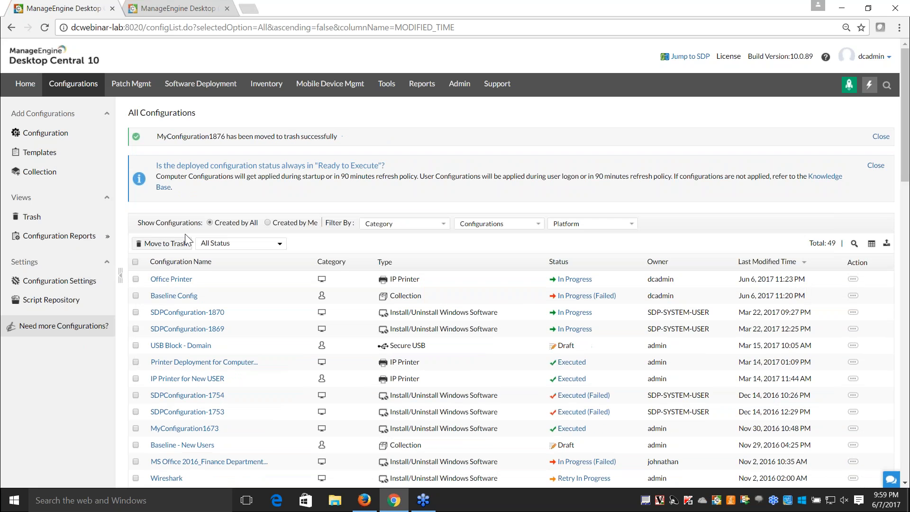
Restore MyConfiguration1876 from the trash and locate it in the list of all configurations
left_click(31, 219)
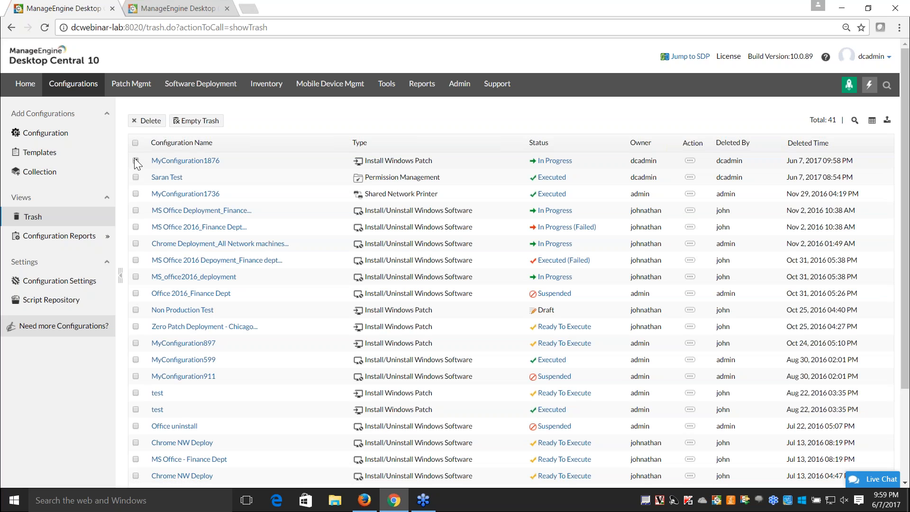
left_click(136, 160)
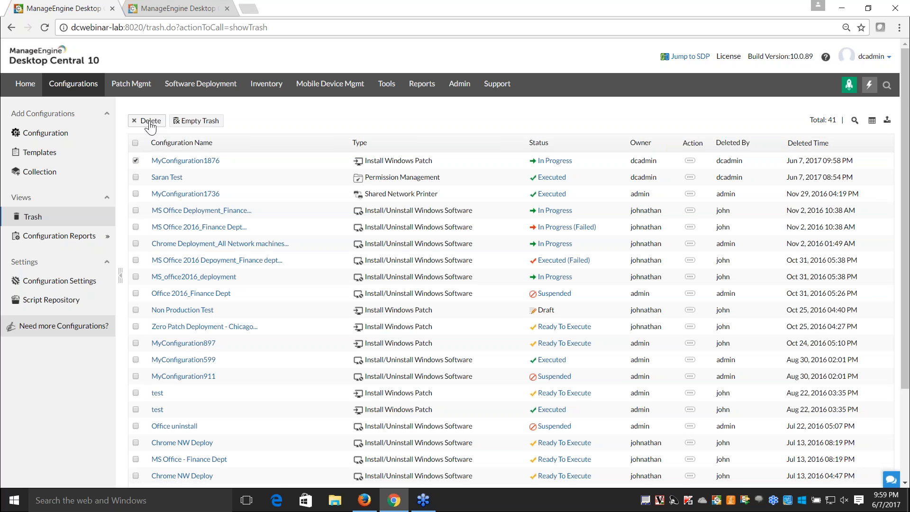
left_click(690, 162)
left_click(587, 164)
left_click(74, 87)
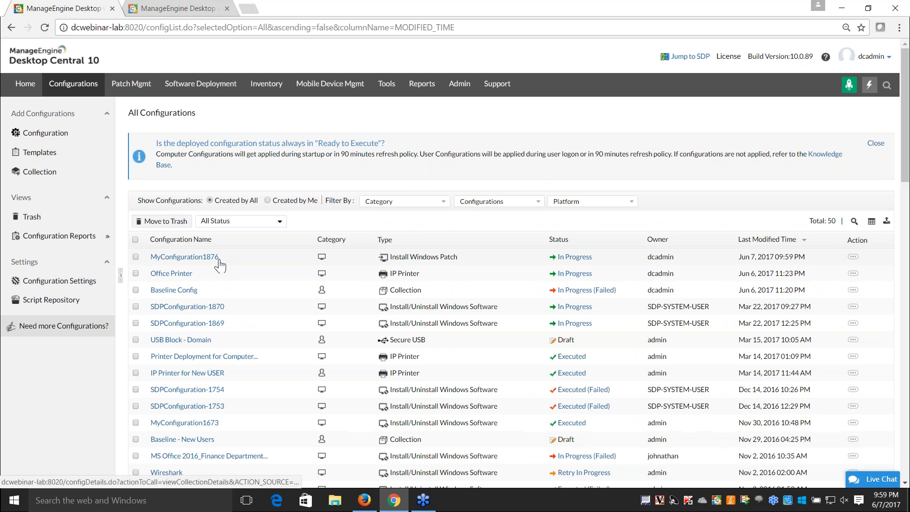
left_click_drag(216, 257, 153, 262)
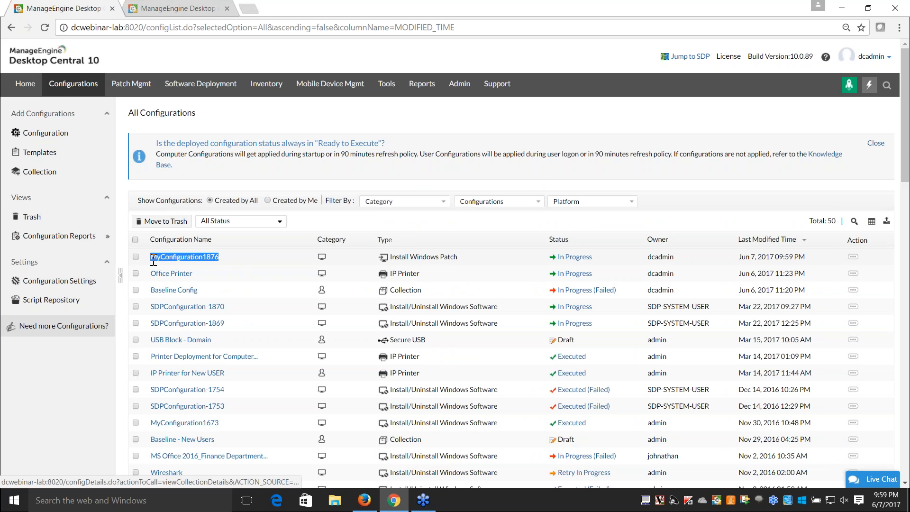
Switch back to the webinar presentation and advance it by one slide
key("alt+Tab")
key("Right")
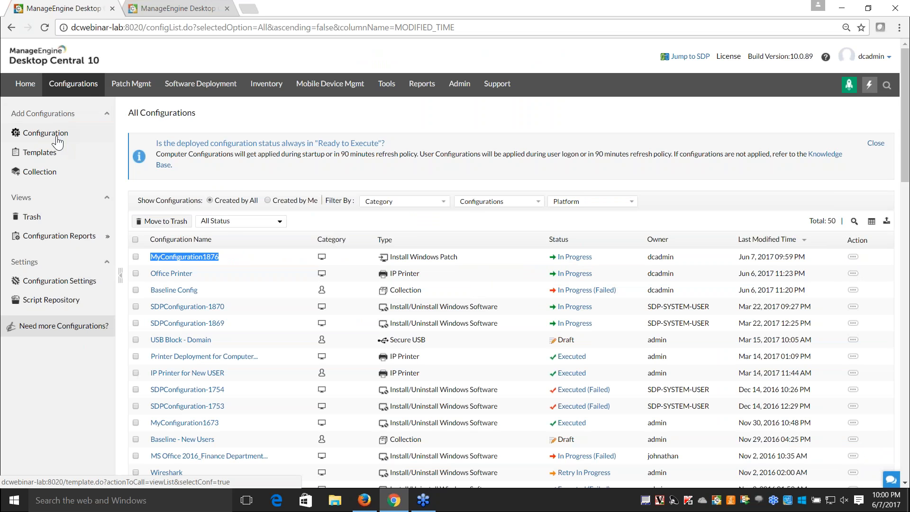
Open a new Windows Browser configuration for users to examine its settings, and switch to the presentation to advance it by one slide
left_click(57, 142)
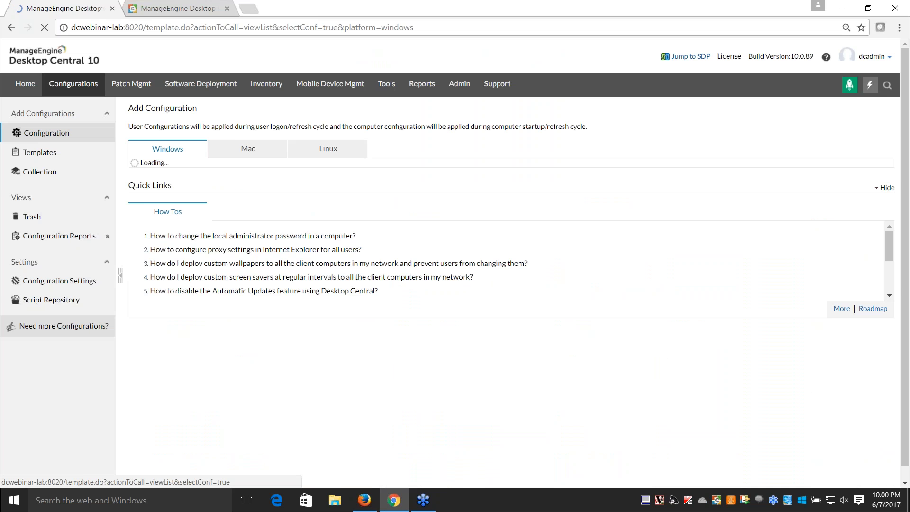
left_click(360, 196)
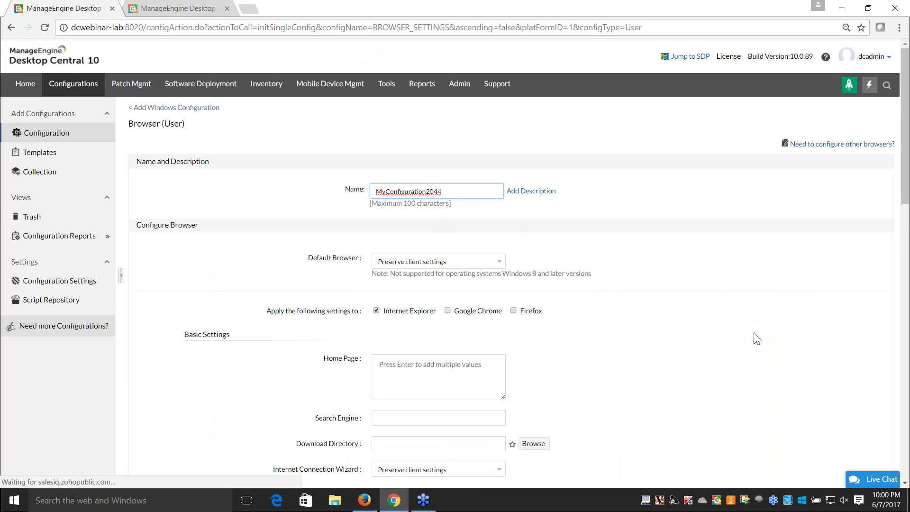
scroll(757, 346, "down", 2)
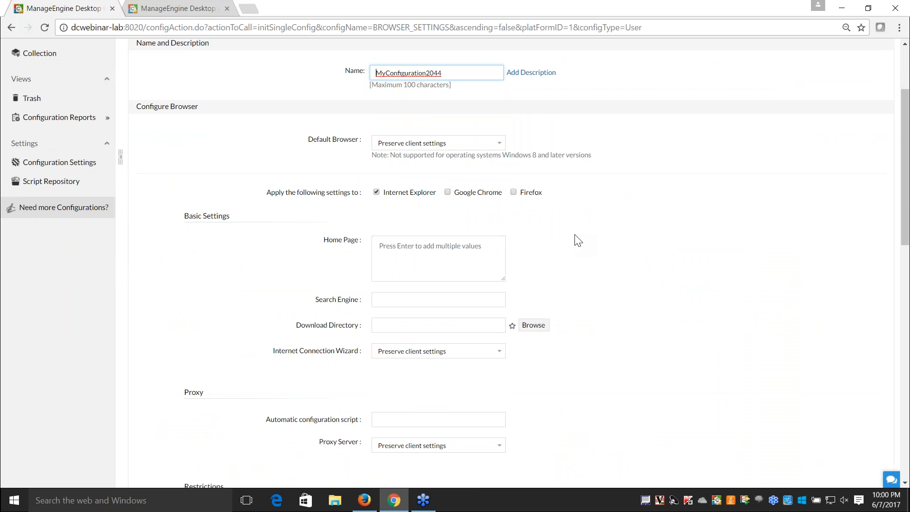
key("alt+Tab")
key("Right")
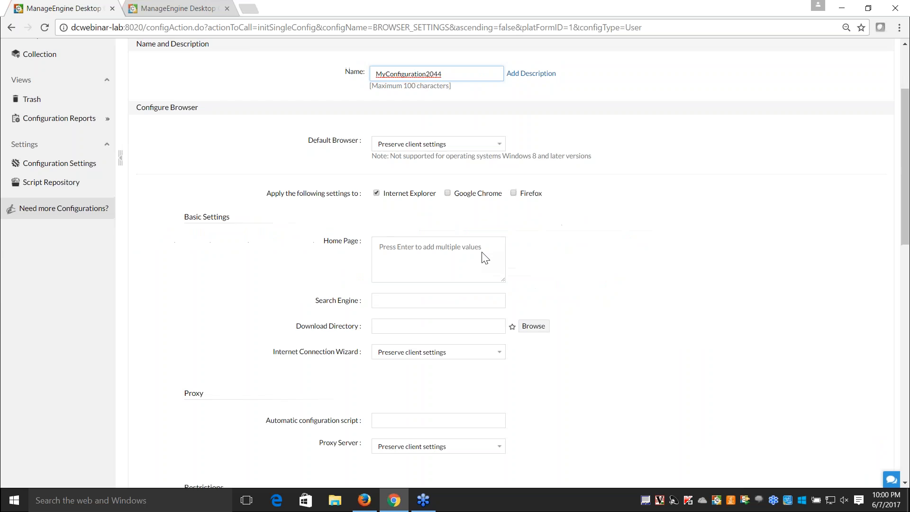
Display the list of remote offices under Desktop Central's Scope of Management administration
scroll(481, 254, "up", 3)
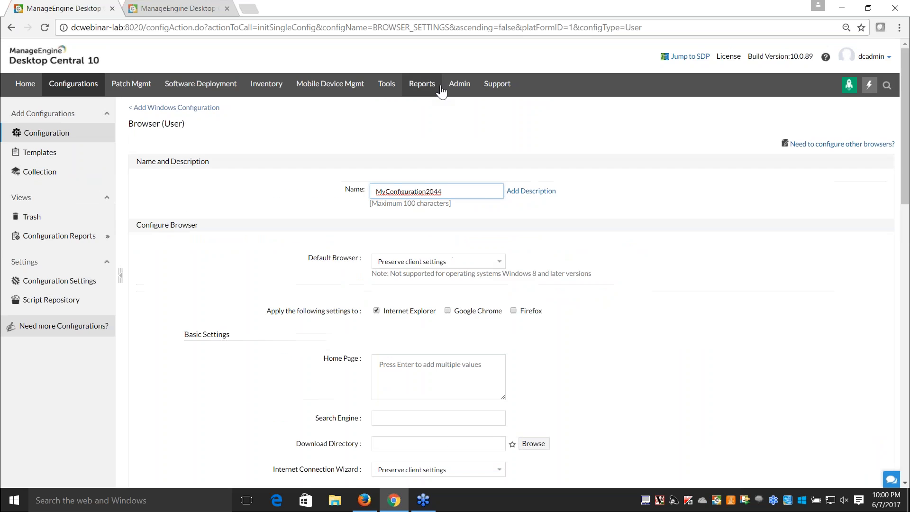
left_click(464, 86)
left_click(233, 152)
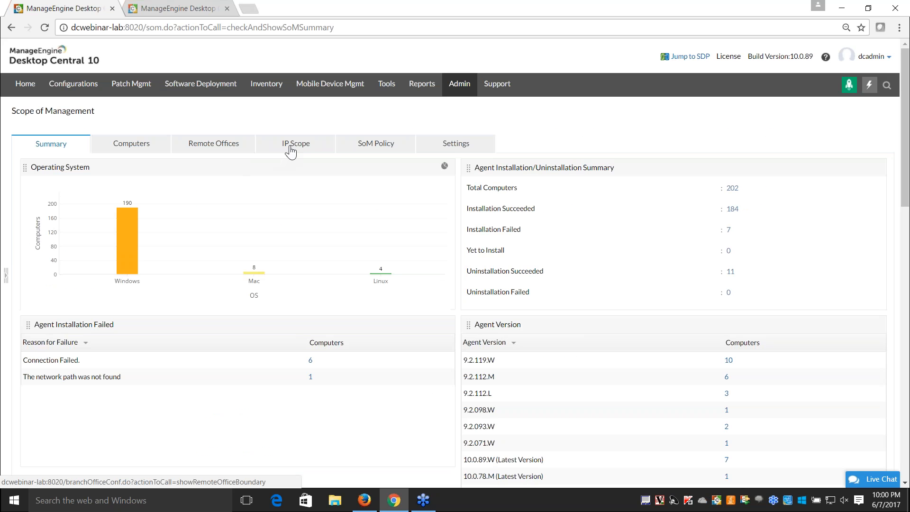
left_click(236, 147)
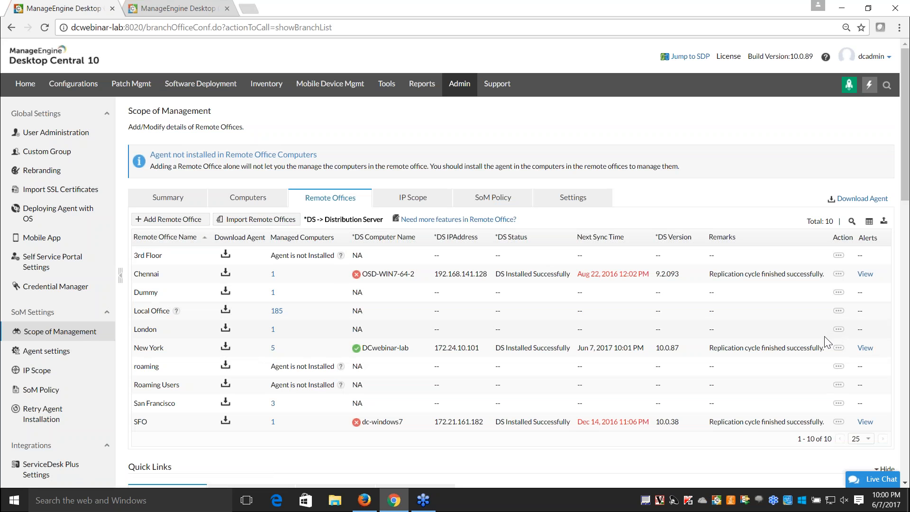
Open the New York remote office for modification and activate the FQDN/DNS Name entry in its distribution server details
left_click(838, 347)
left_click(781, 369)
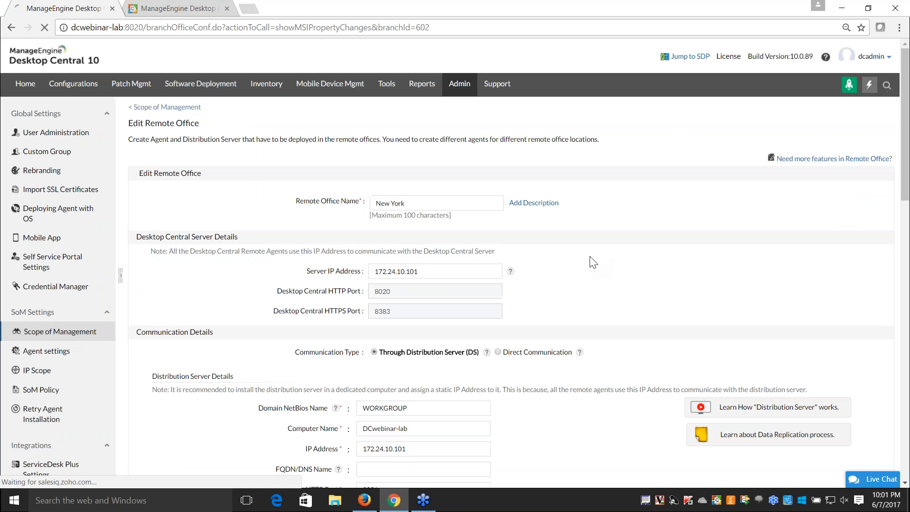
scroll(592, 262, "down", 6)
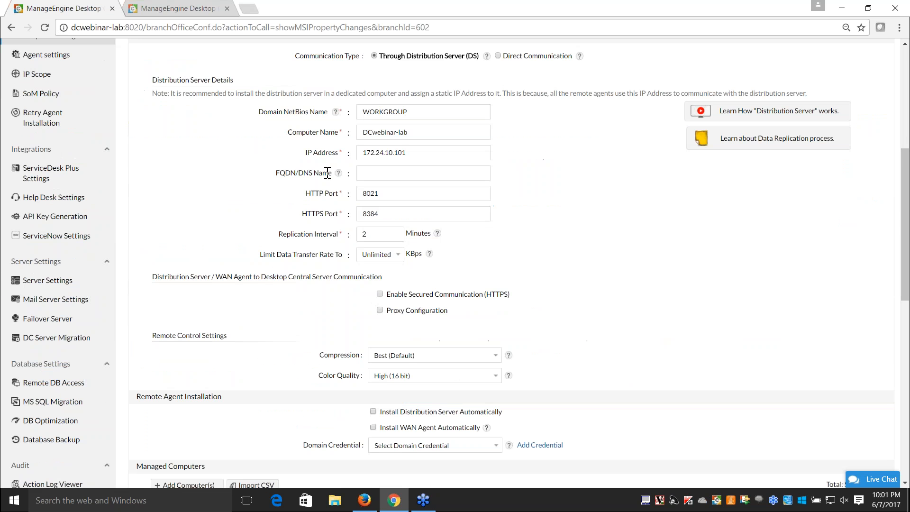
left_click(381, 174)
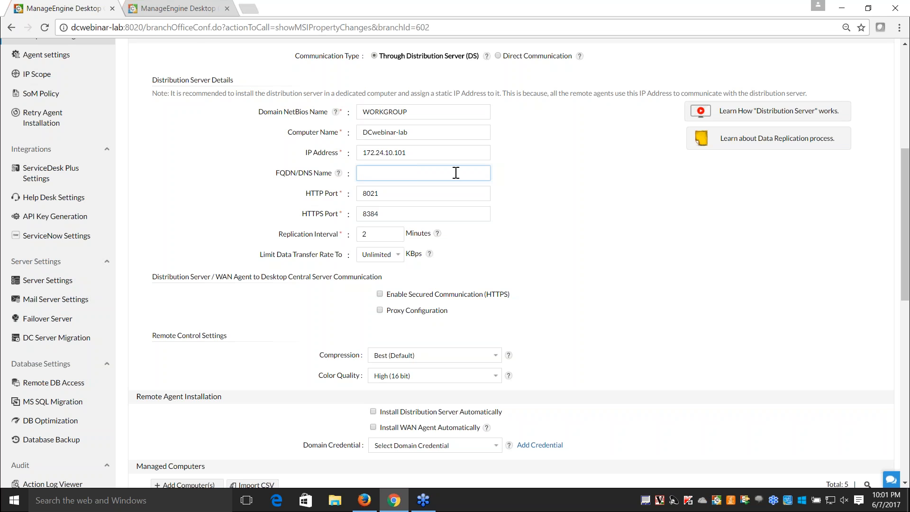
Return to the webinar presentation and advance it to the slide asking for a rating from 1 to 5
key("alt+Tab")
key("Right")
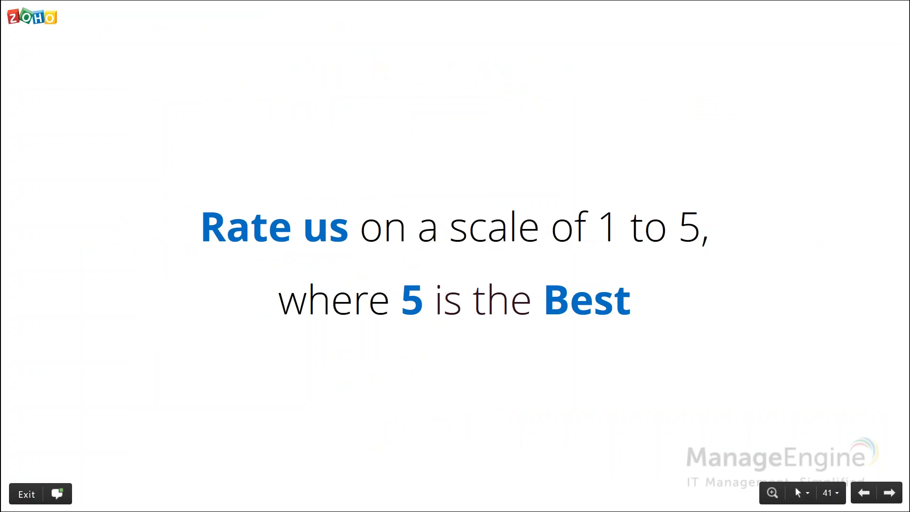